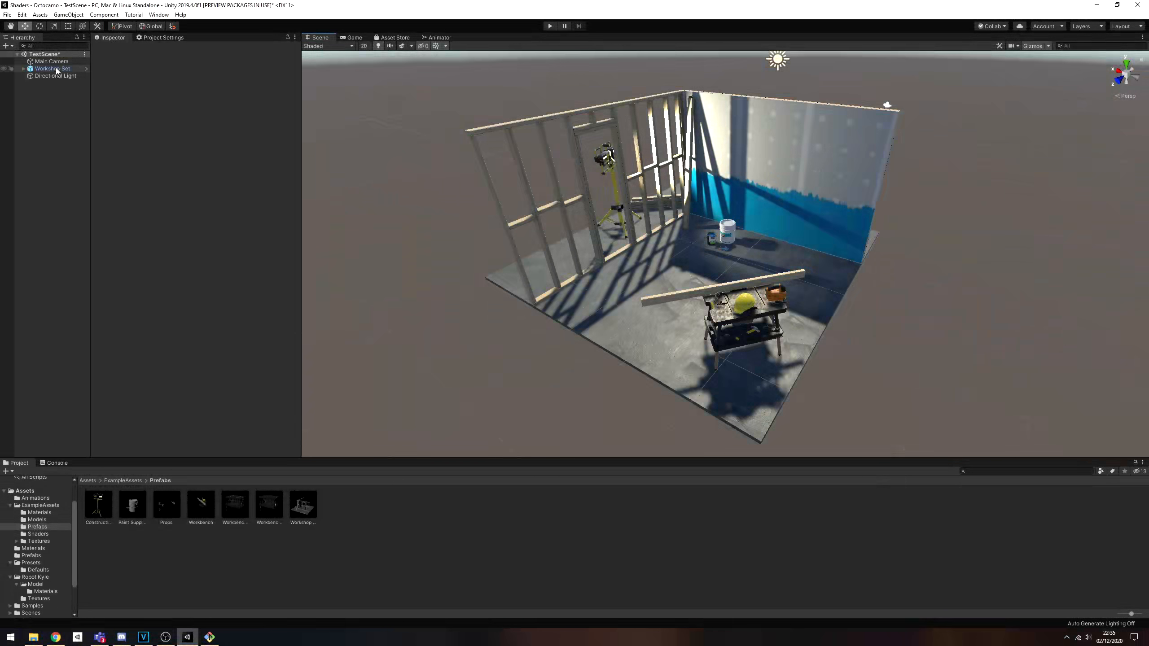
Unpack the Workshop Set prefab in the scene and delete its ground object.
right_click(57, 70)
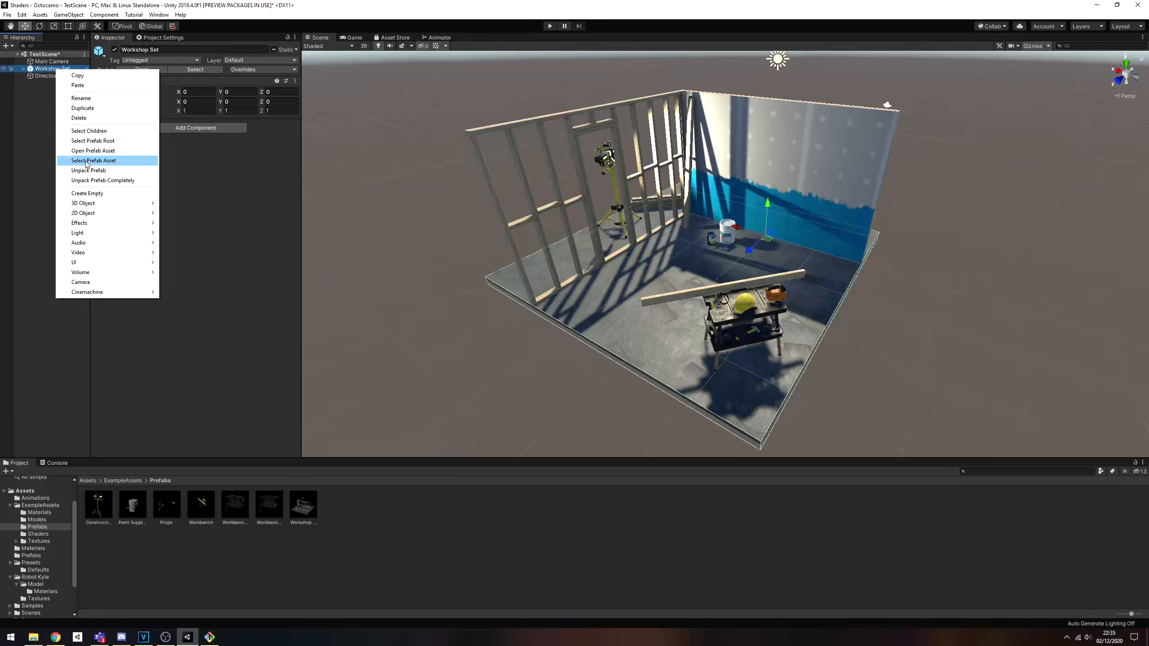
left_click(87, 180)
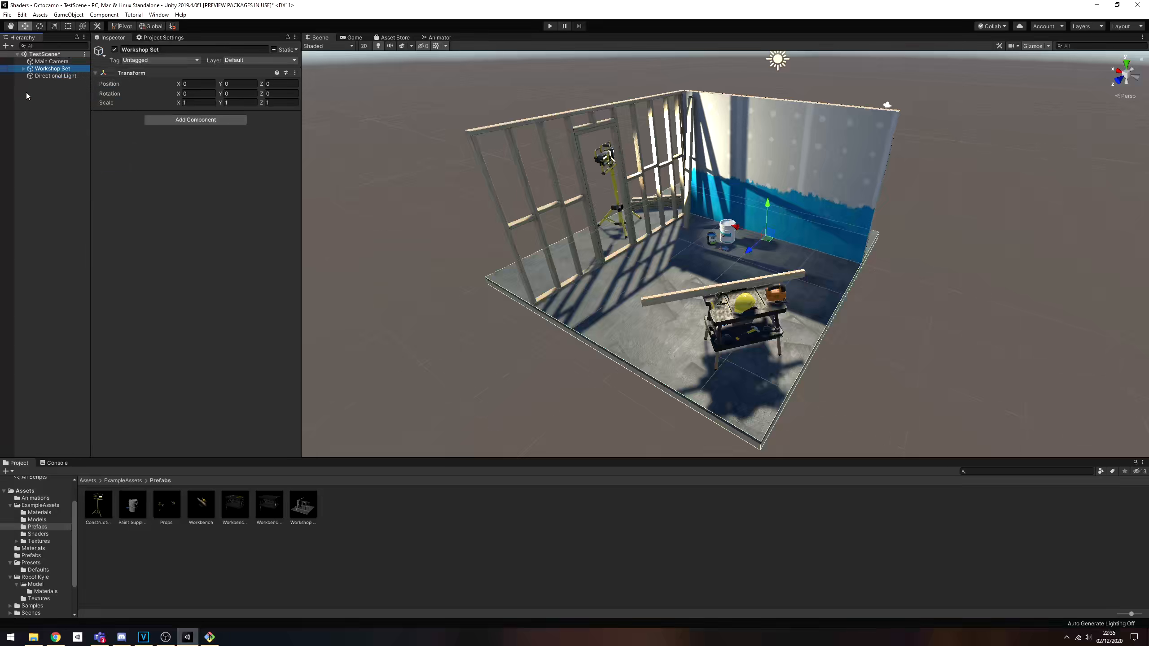
left_click(625, 313)
key("Delete")
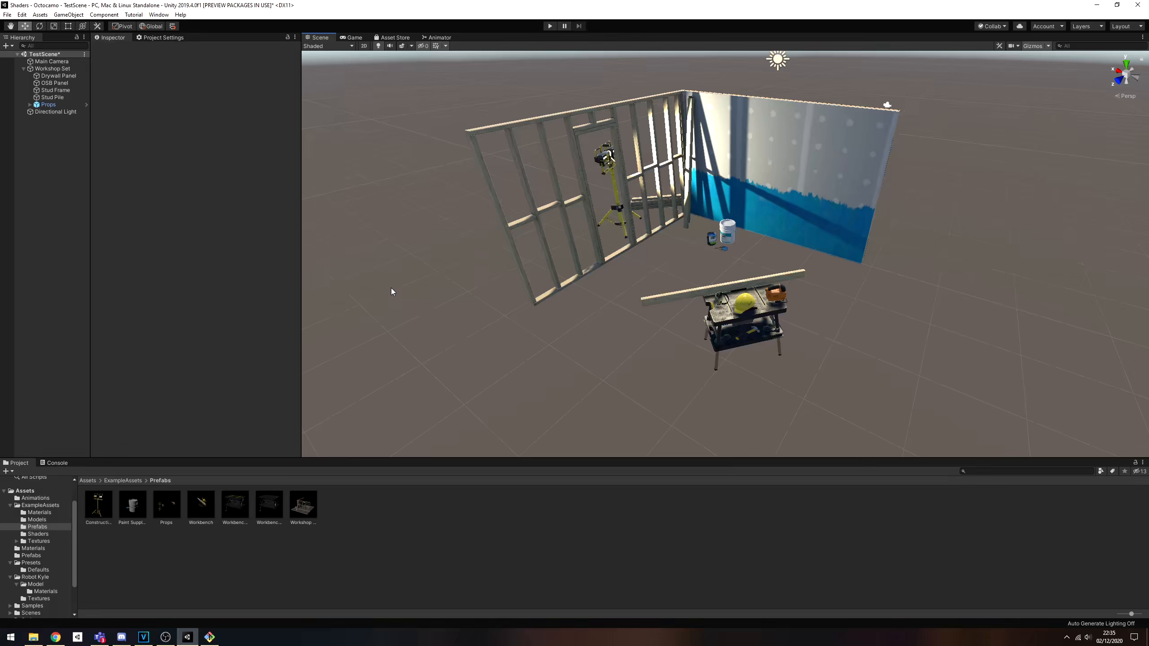
Look through all packages in the Package Manager and examine the Terrain Tools and Cinemachine entries.
left_click(159, 14)
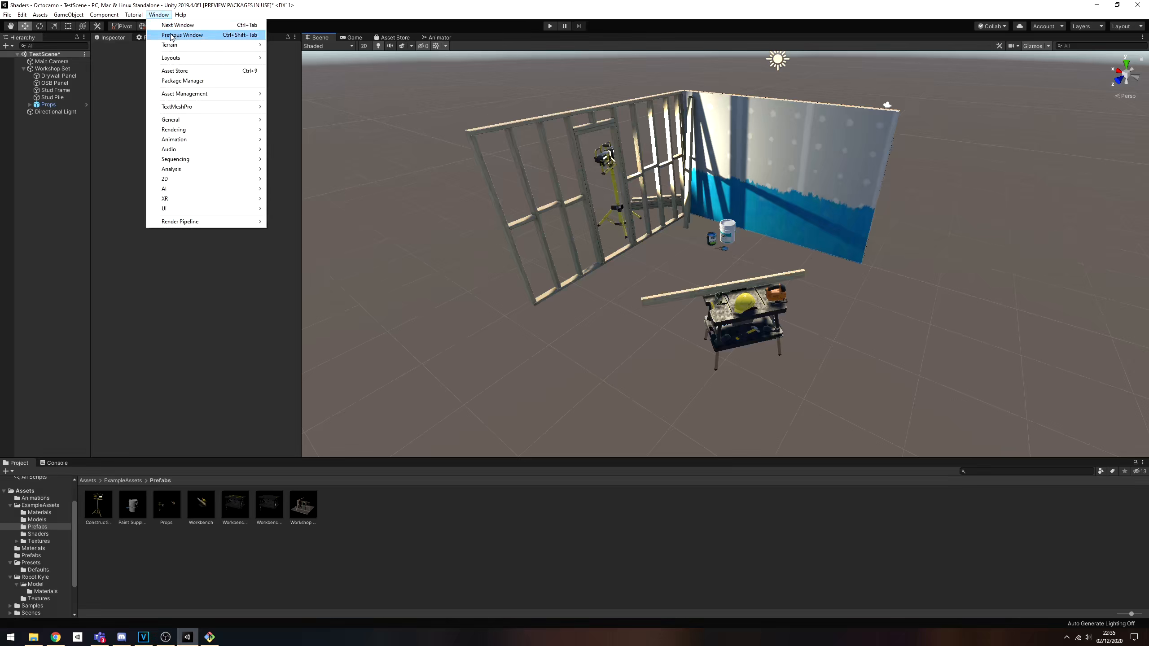
left_click(175, 82)
left_click(538, 191)
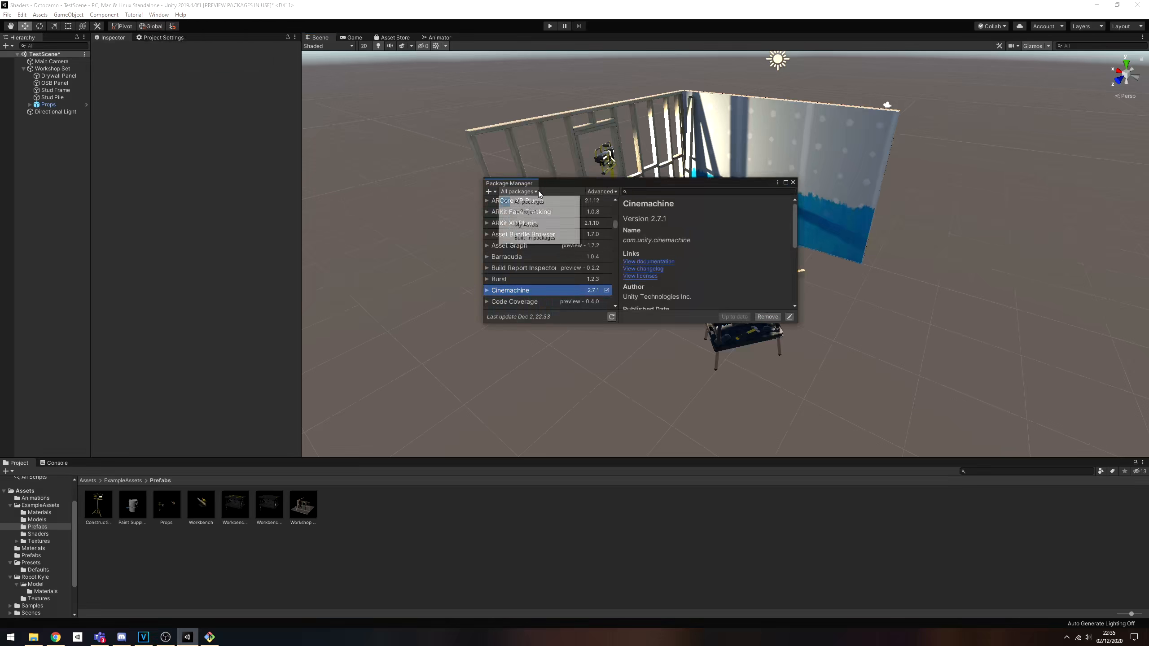
left_click(520, 202)
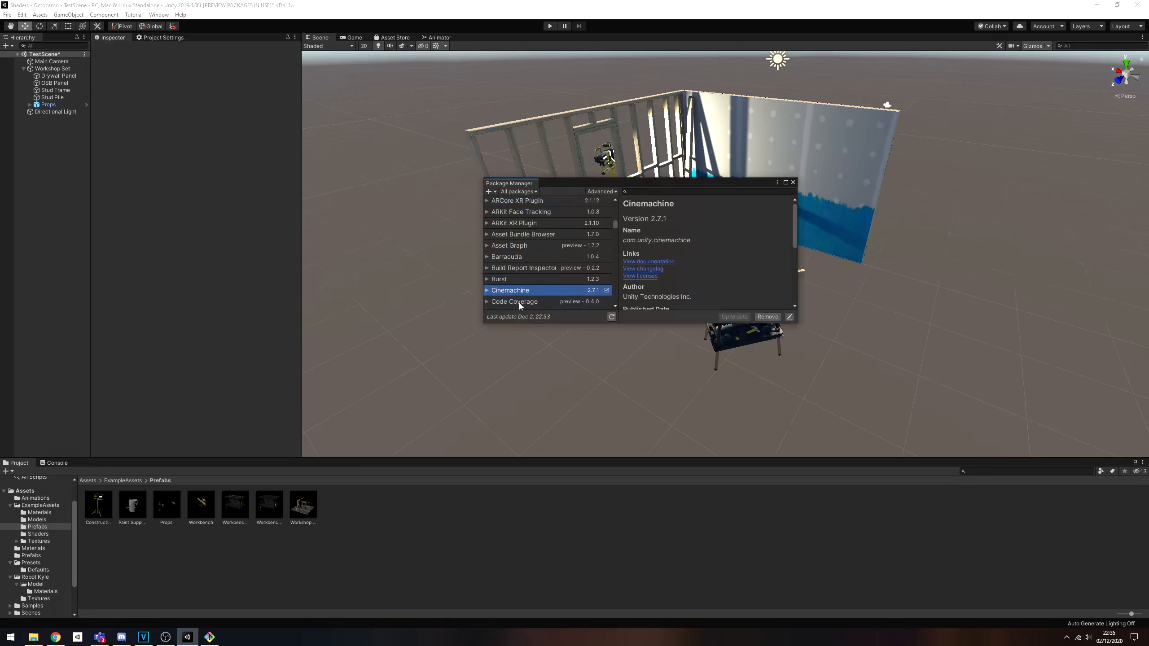
left_click_drag(614, 225, 614, 279)
left_click(518, 266)
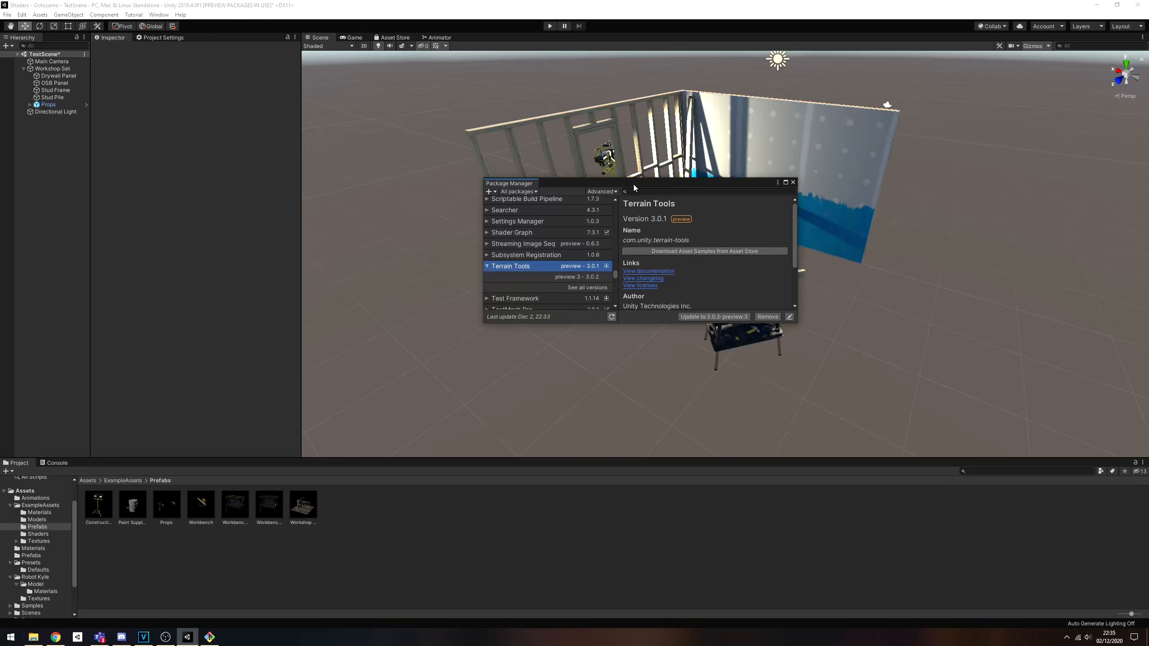
left_click_drag(613, 277, 614, 230)
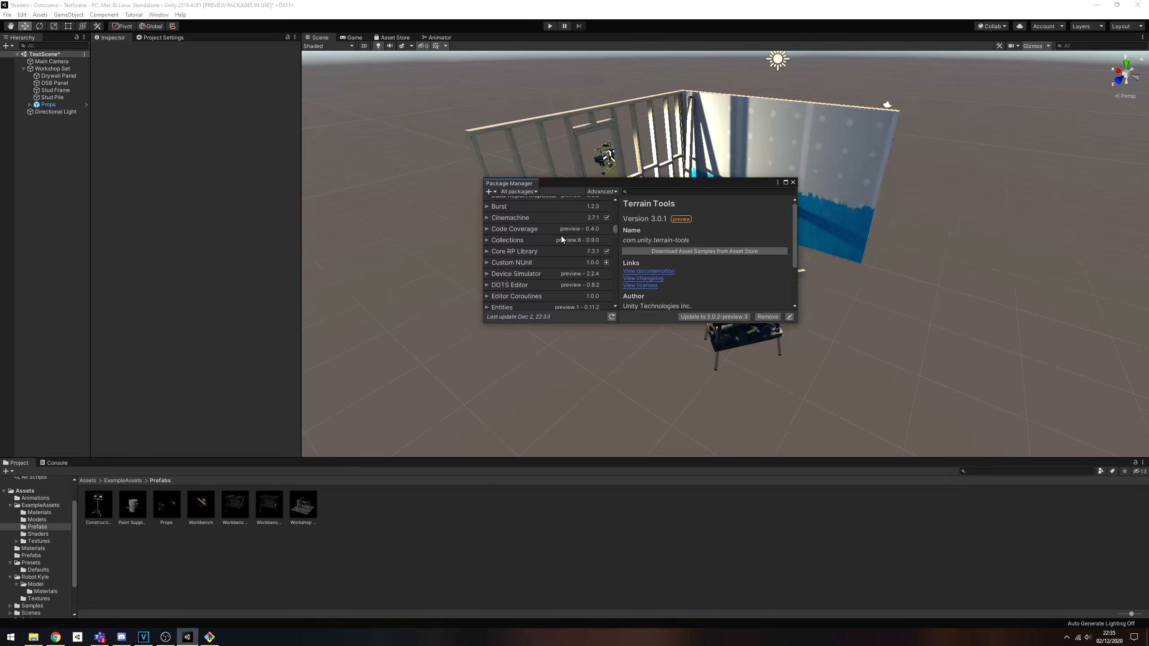
left_click(543, 219)
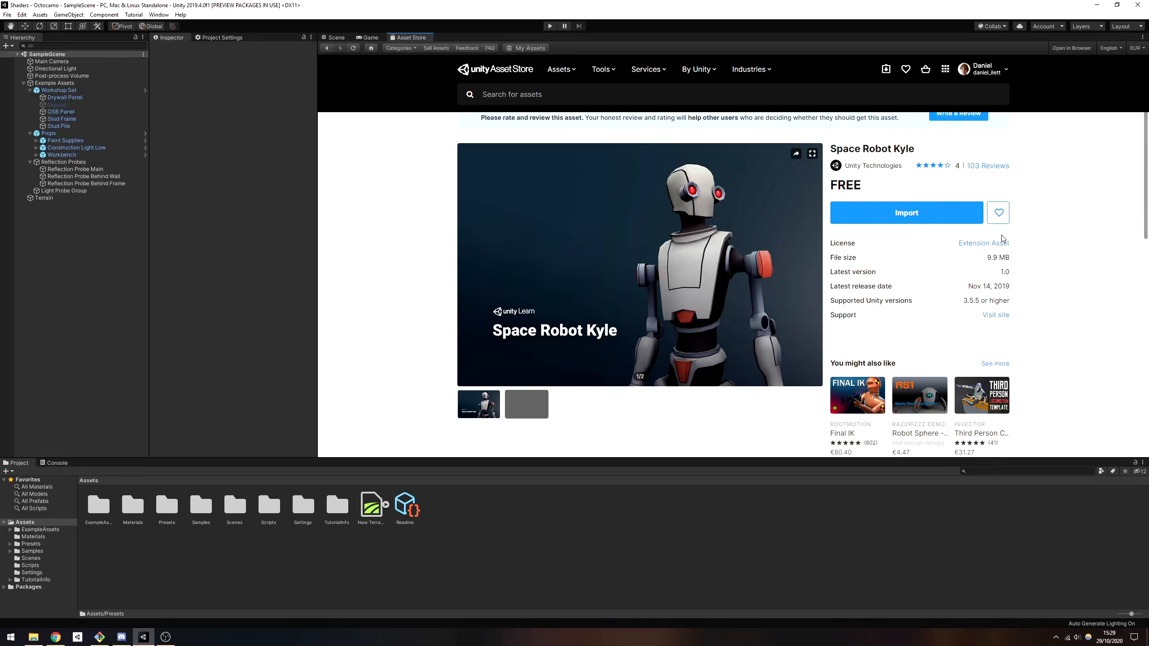
Import the Space Robot Kyle asset with all of its materials, model and textures into the project.
left_click(919, 216)
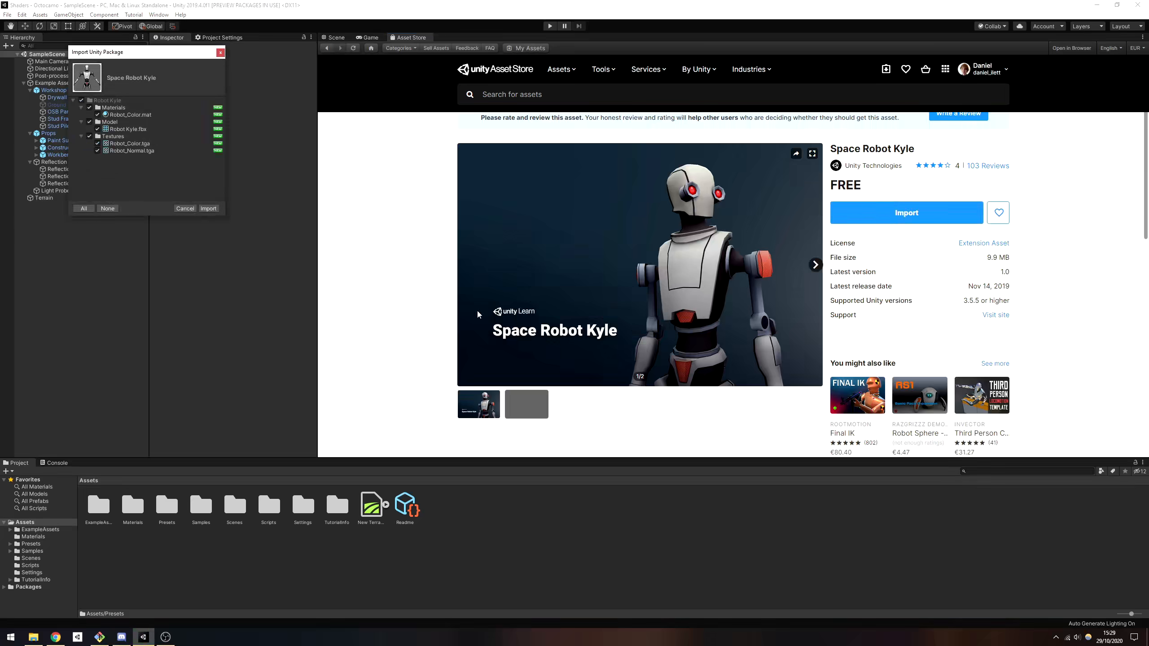
left_click(209, 208)
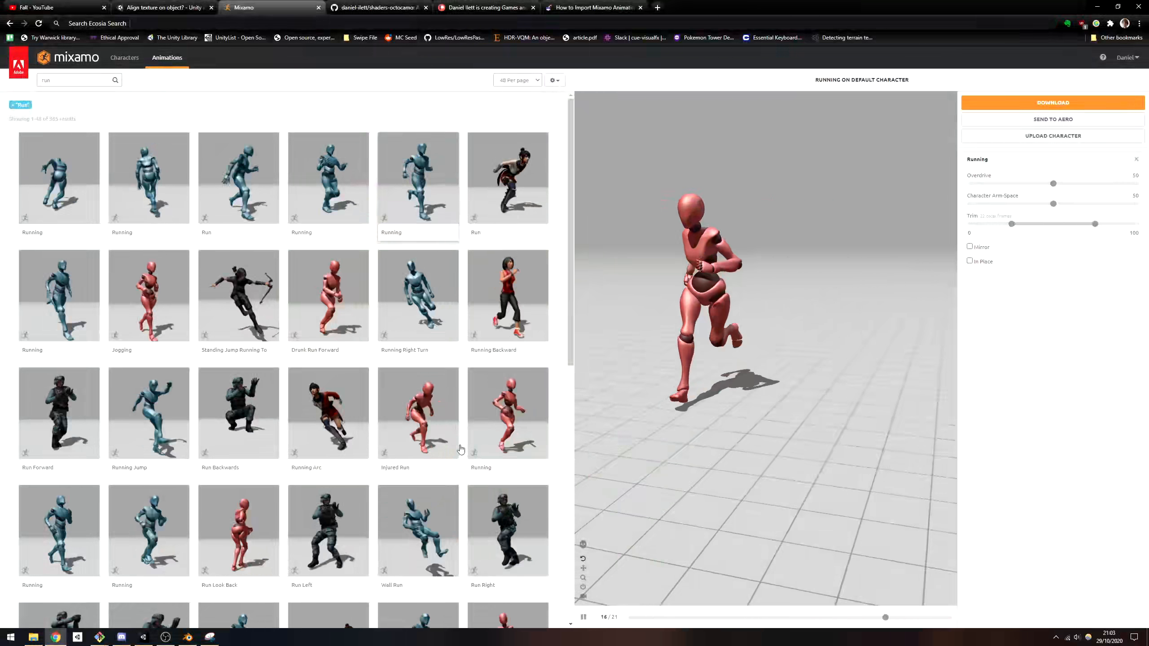
Preview the jogging and running animations in Mixamo and choose the fifth Running result in the first row.
left_click(146, 284)
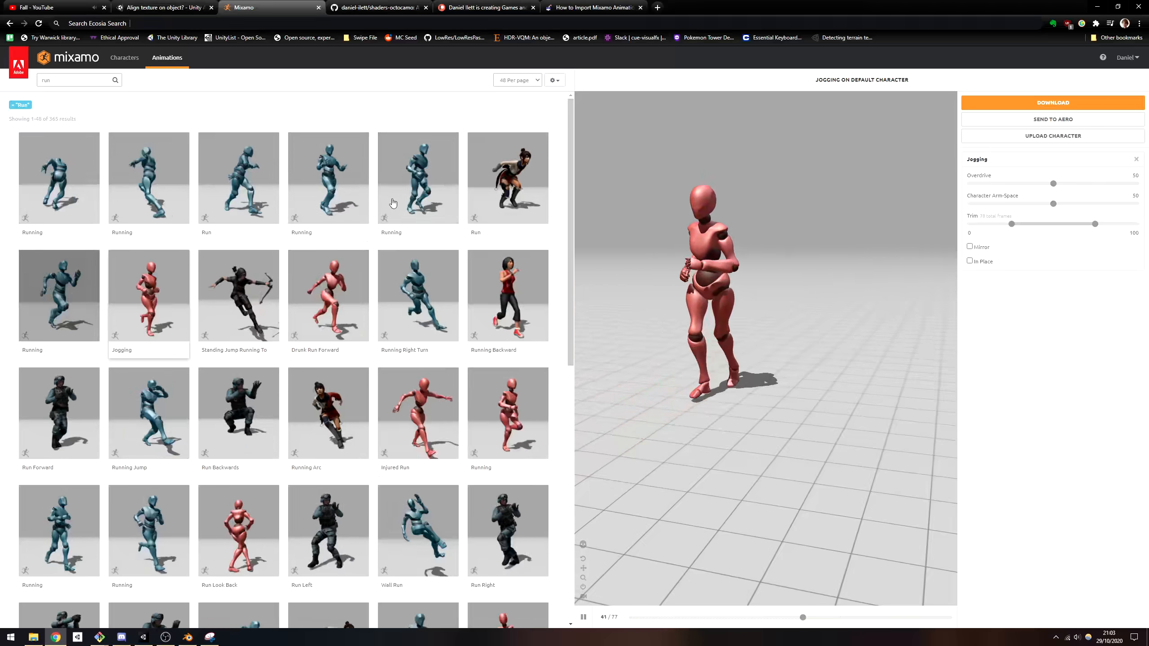
left_click(432, 191)
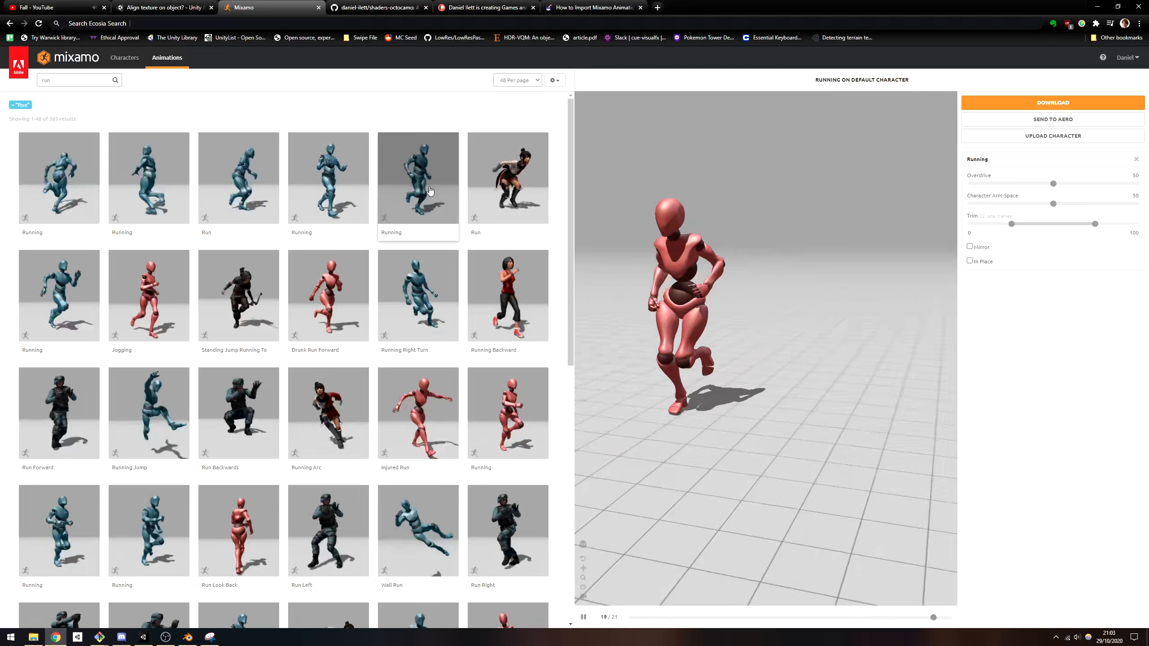
left_click(337, 175)
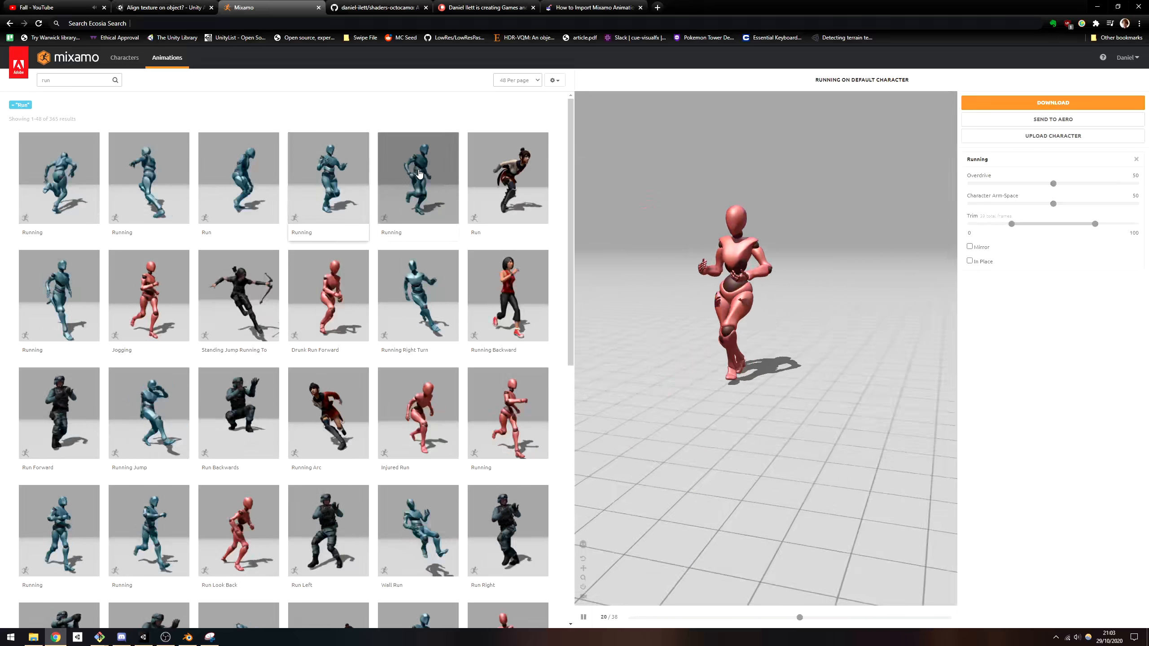
left_click(418, 174)
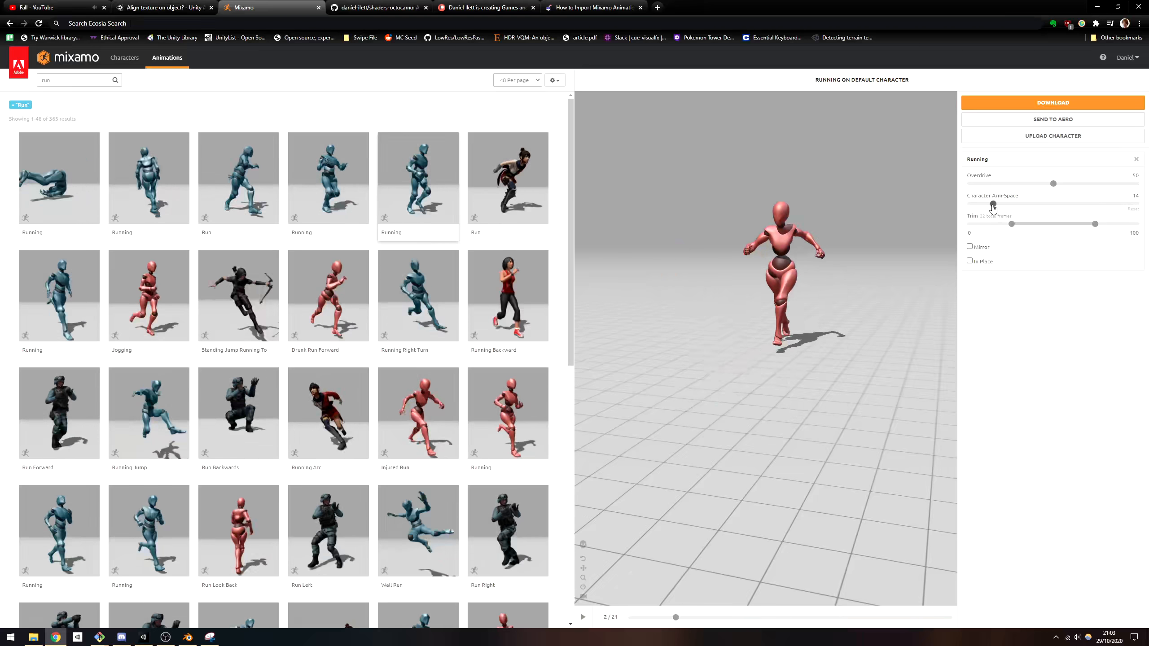
Try different Character Arm-Space values on the Running animation and reset the setting to 50.
left_click_drag(993, 205, 973, 205)
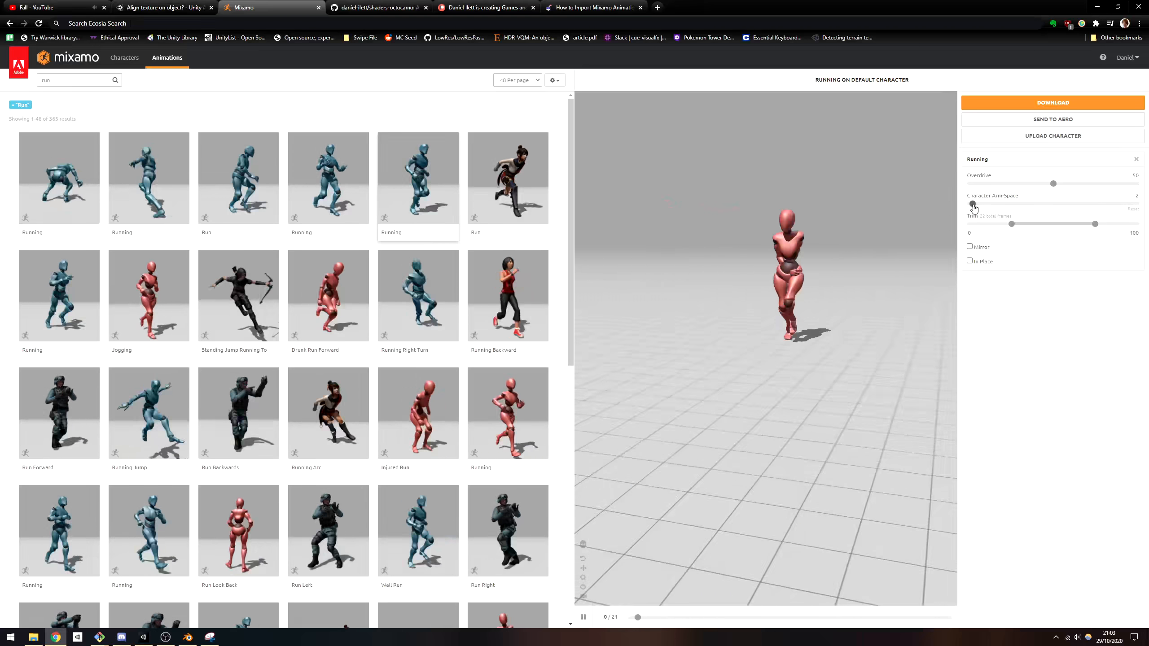
left_click_drag(1051, 204, 1054, 205)
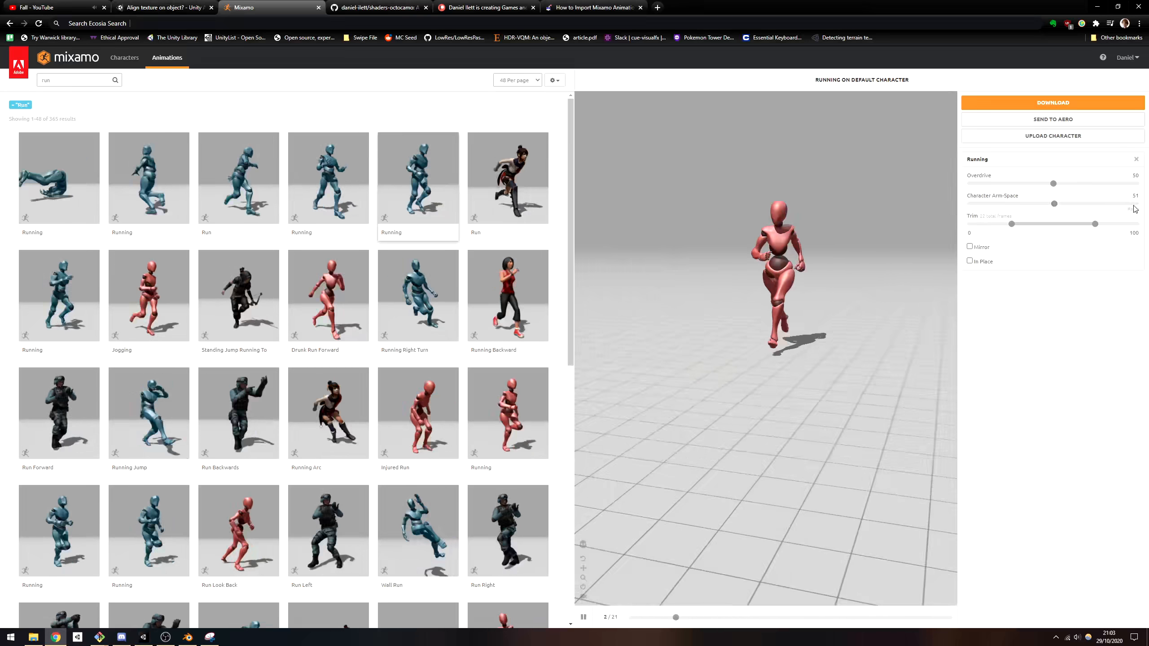
left_click(1134, 209)
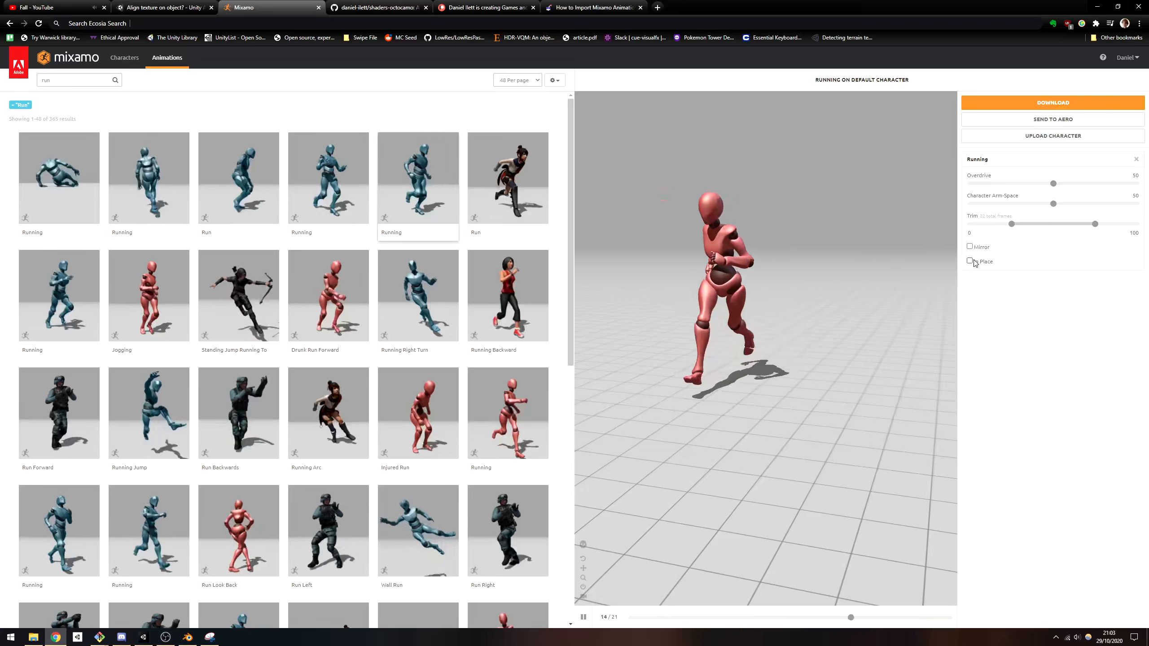
Make the Running animation play in place and download it in FBX for Unity format with skin and no keyframe reduction.
left_click(971, 262)
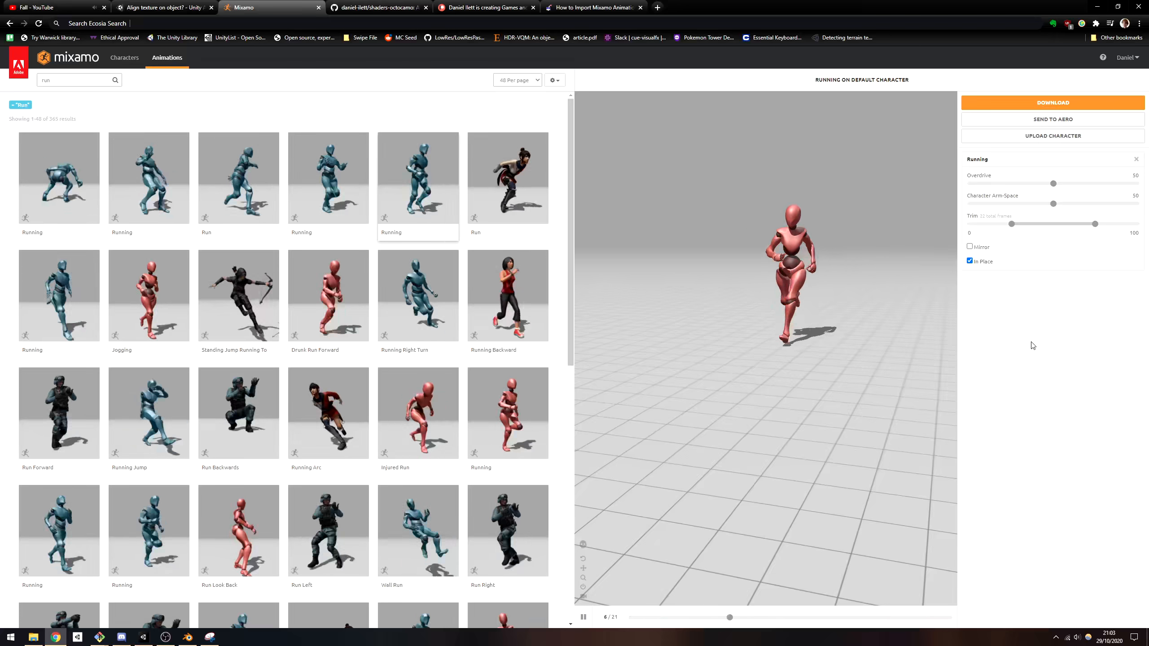
mouse_move(1053, 183)
left_mouse_down()
mouse_move(1111, 183)
mouse_move(1053, 183)
left_mouse_up()
left_click(1135, 183)
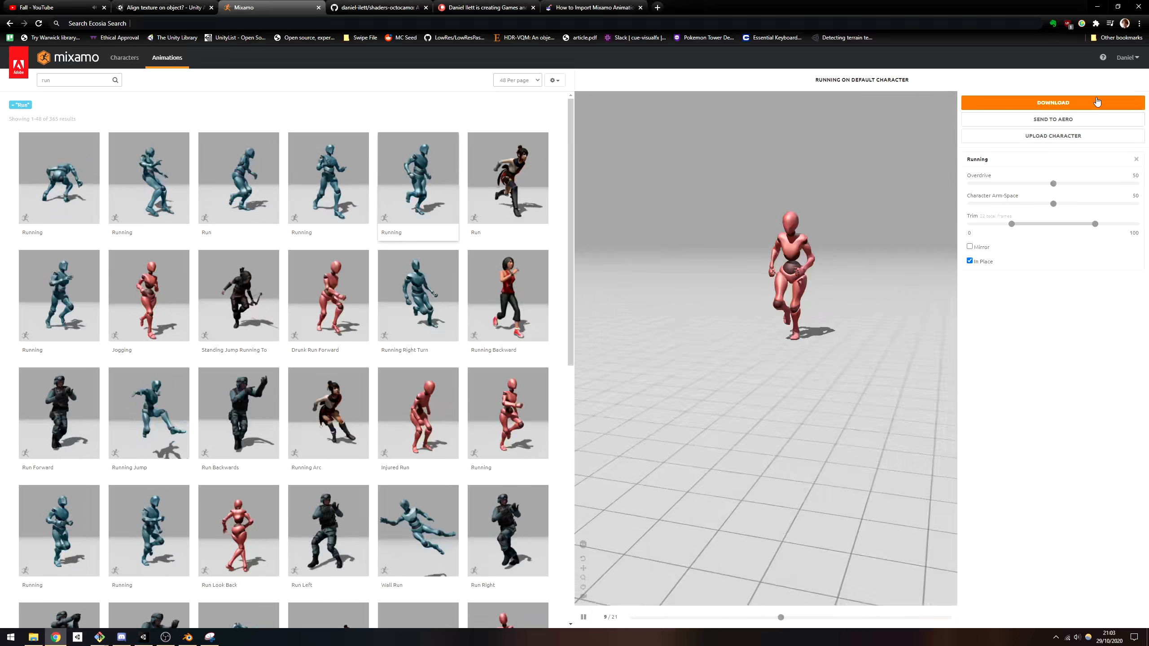
left_click(1094, 102)
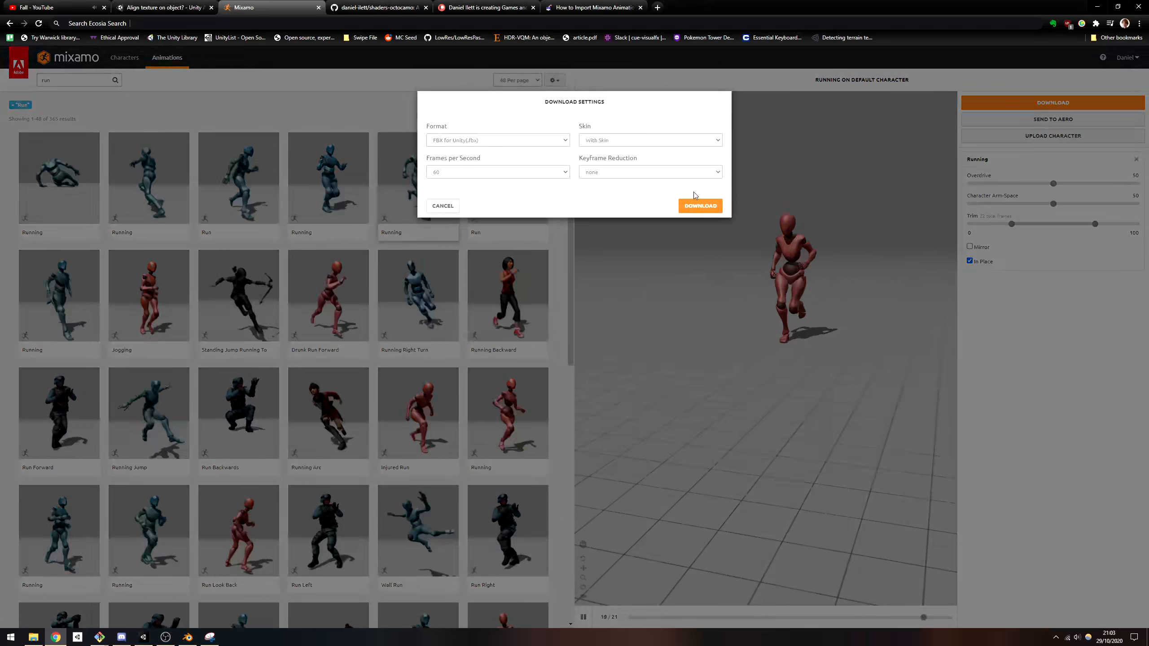
left_click(697, 188)
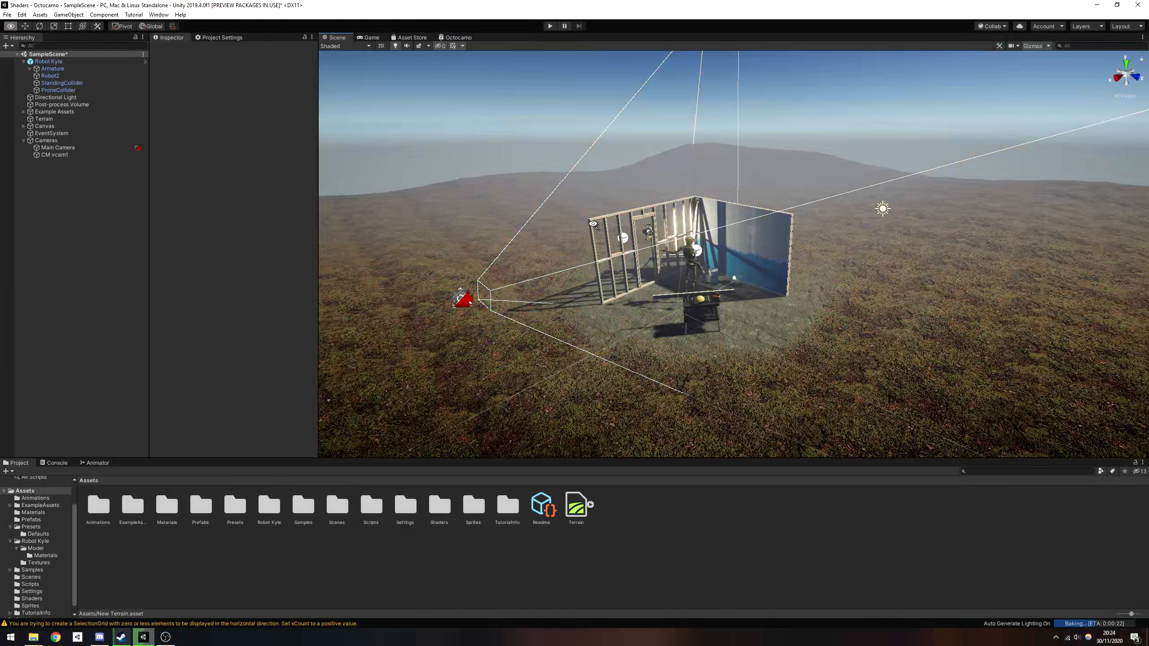
Switch to the Unity sample scene and deactivate the existing Terrain object.
right_click_drag(765, 235, 659, 209)
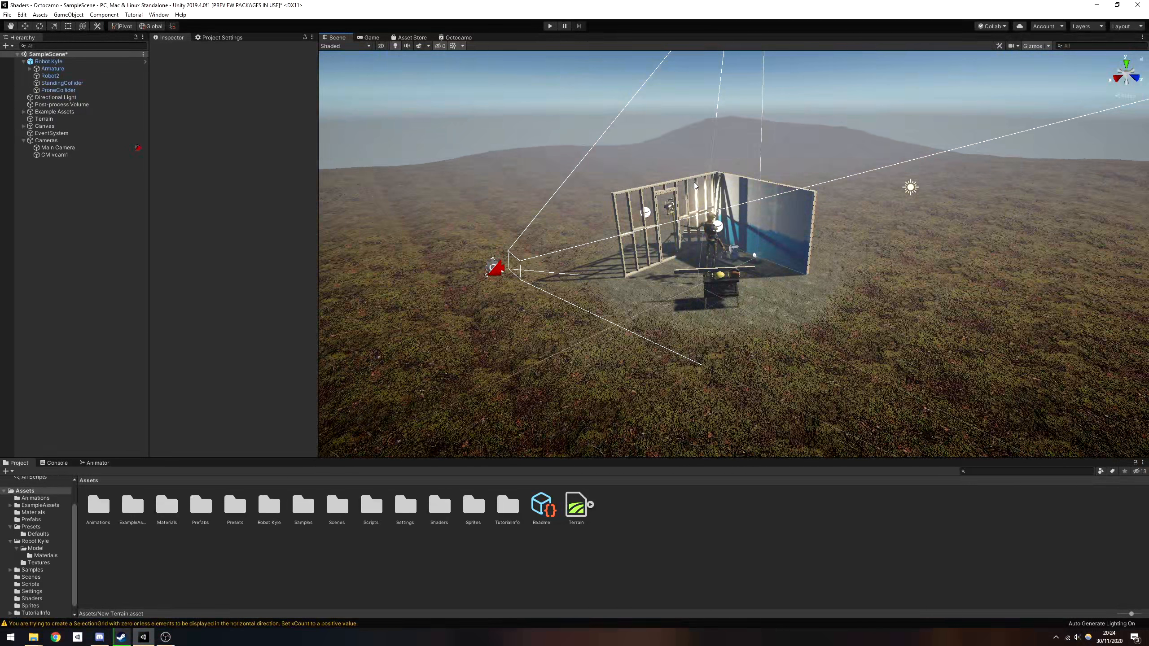
right_click_drag(757, 141, 730, 146)
right_click_drag(910, 156, 851, 149)
right_click_drag(572, 220, 480, 221)
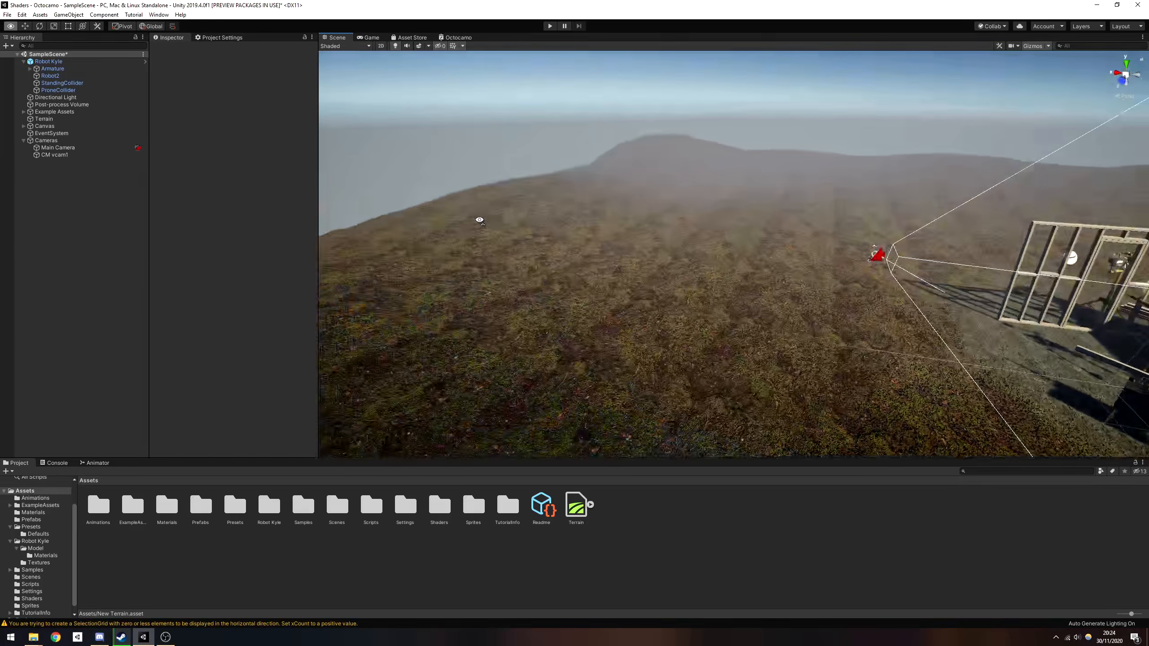
right_click_drag(825, 275, 1005, 281)
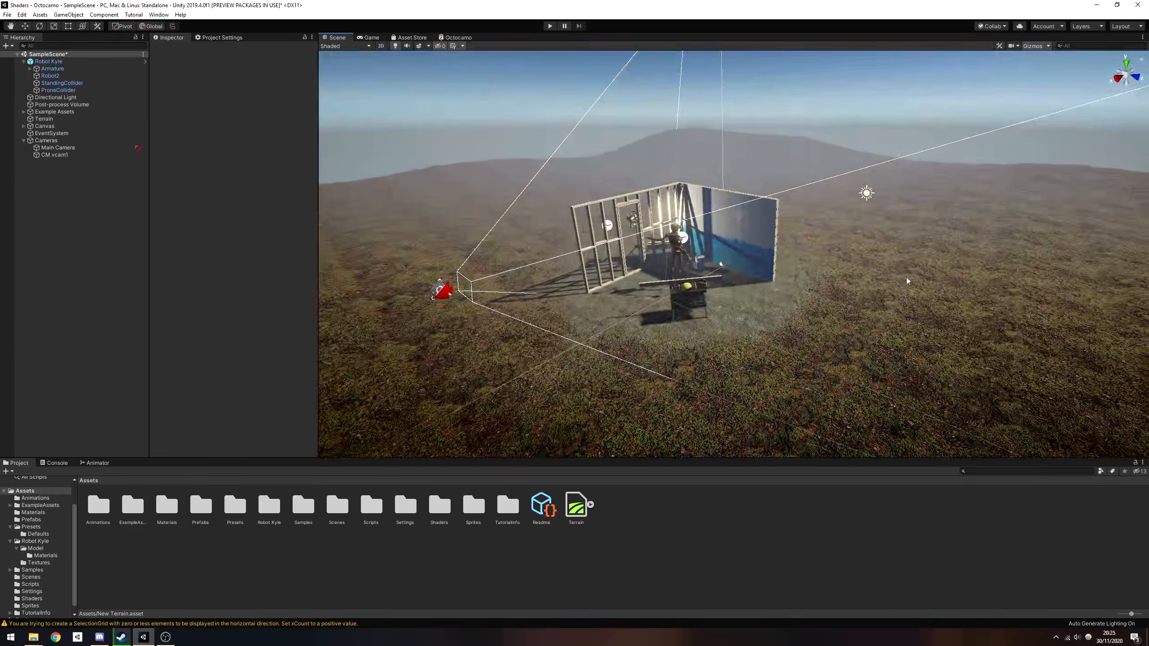
left_click(45, 119)
left_click(173, 50)
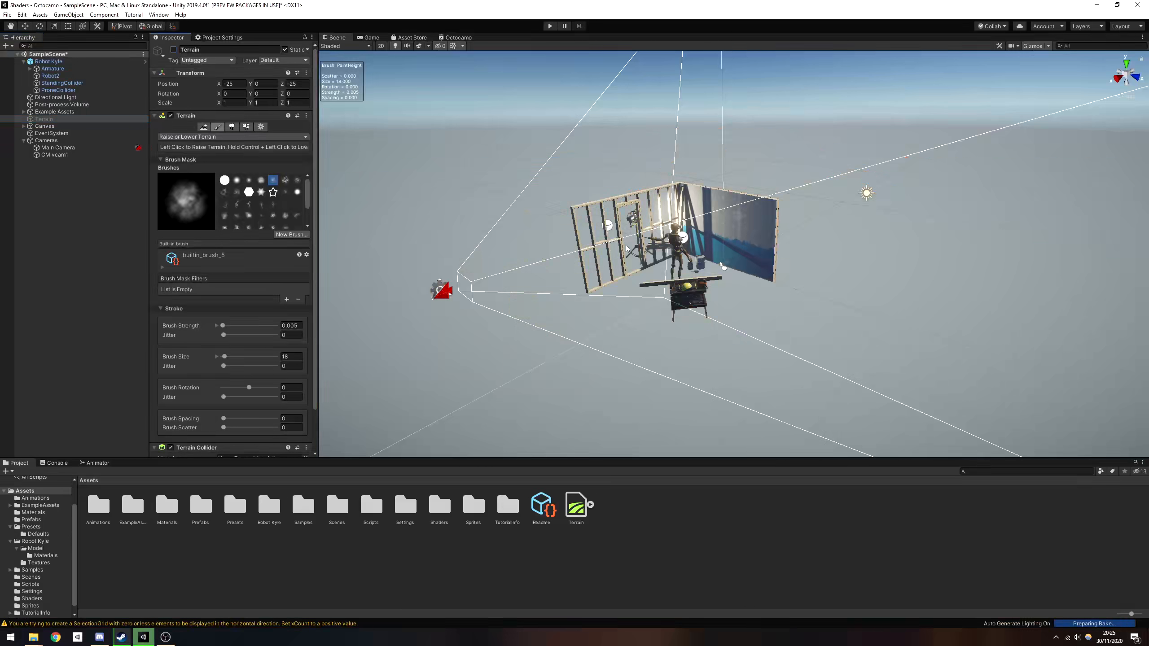
Add a new 3D Terrain object to the scene.
left_click(68, 14)
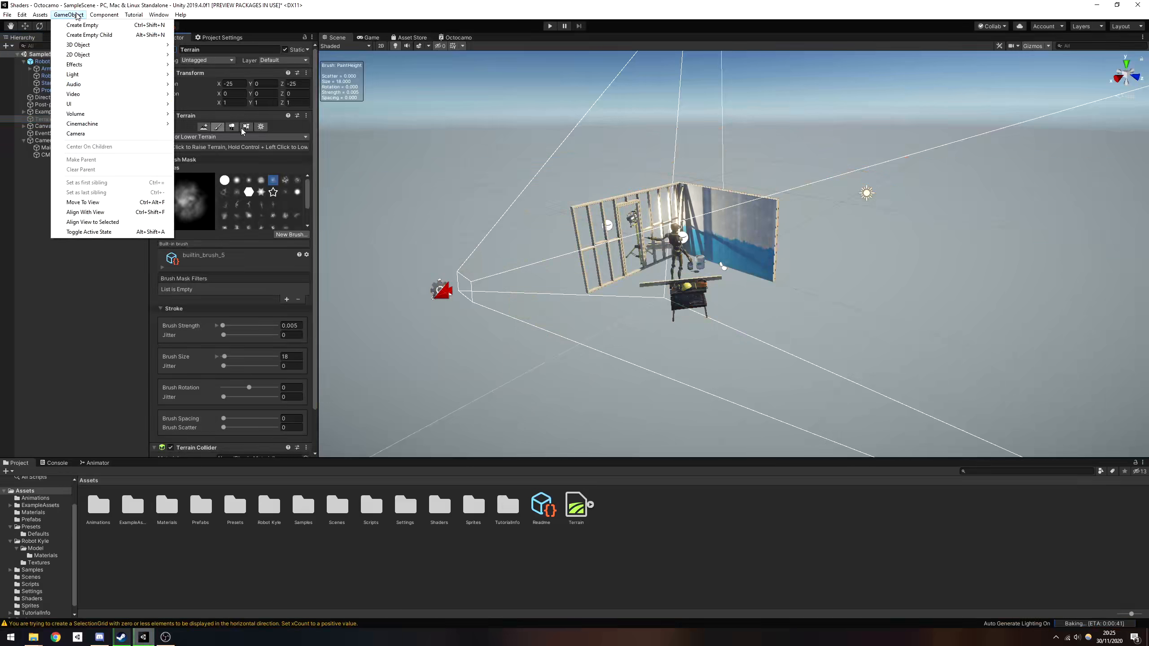
mouse_move(122, 45)
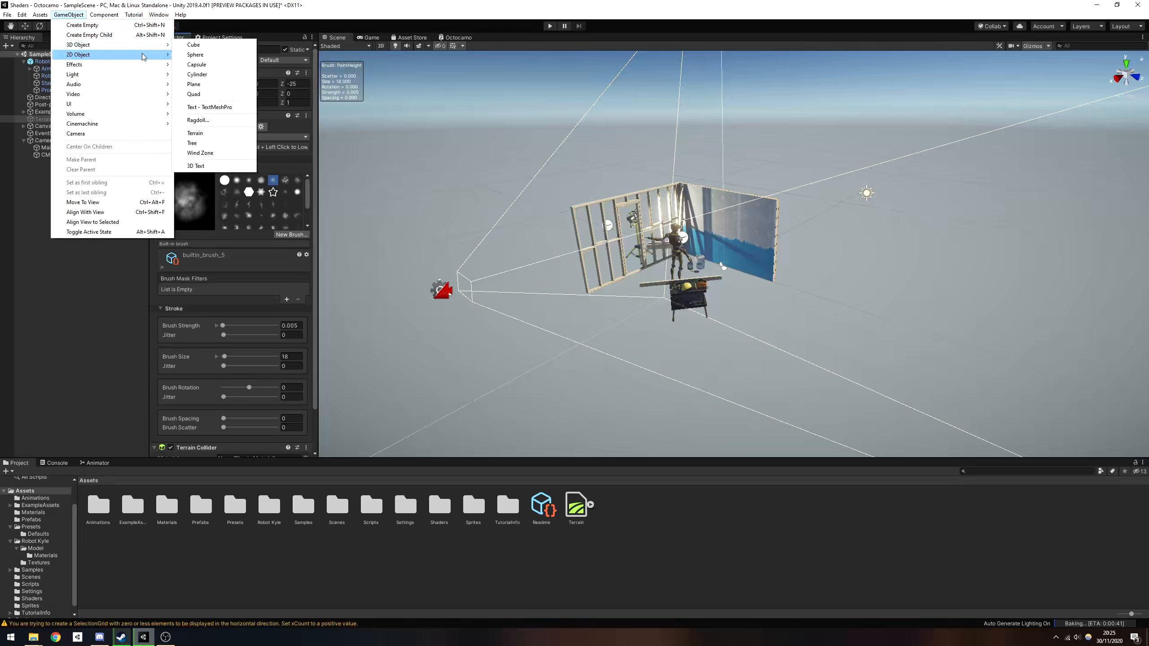
left_click(202, 135)
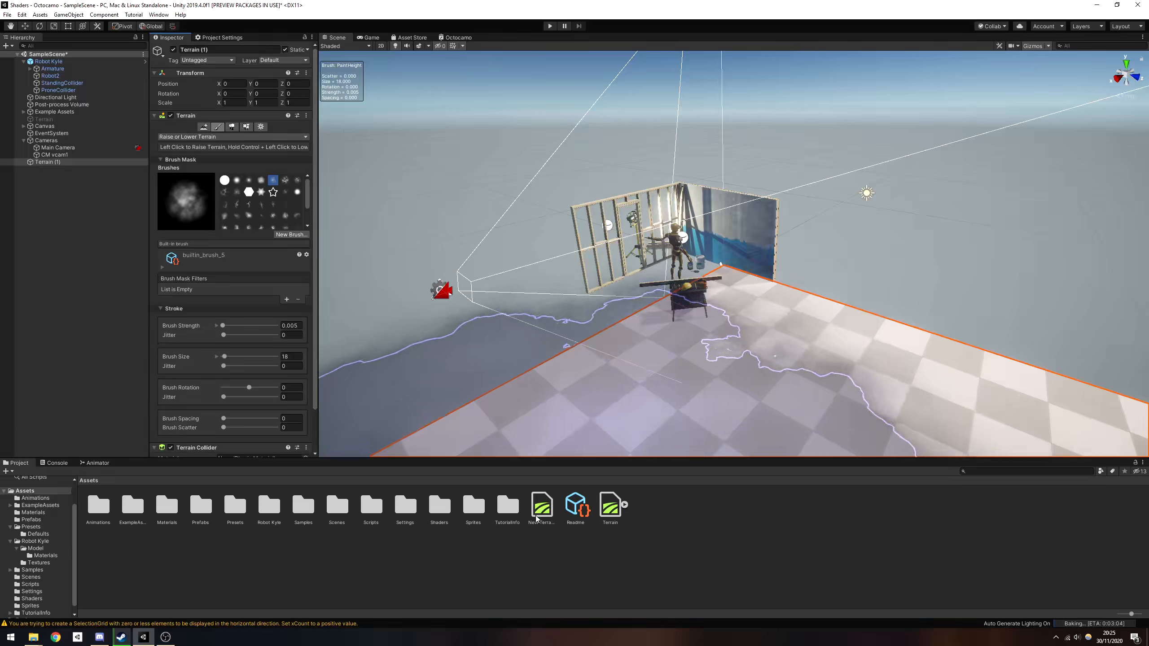
Set the new terrain's width and length to 50 in its mesh resolution settings.
right_click_drag(651, 379, 1042, 349)
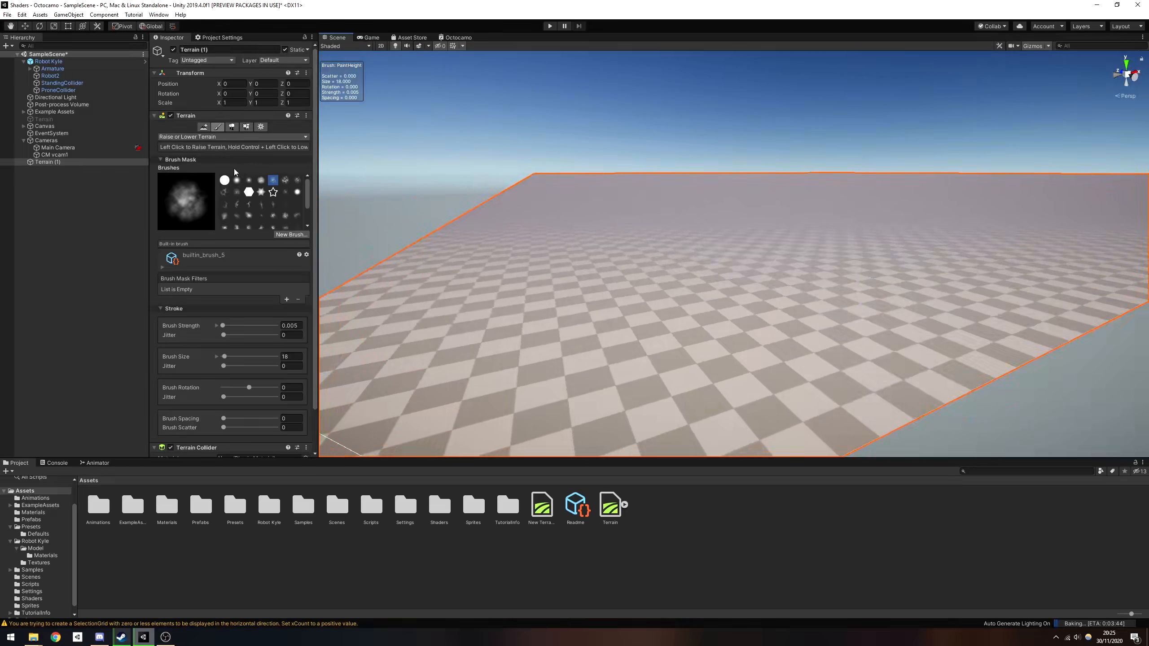
left_click(681, 313)
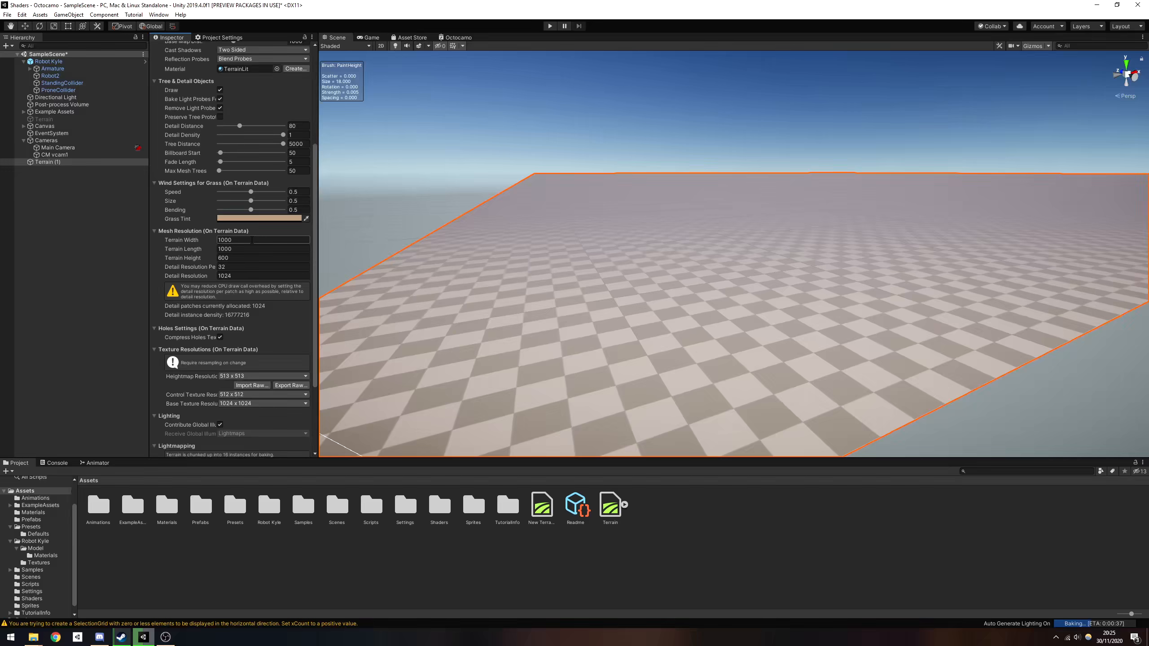
key("Tab")
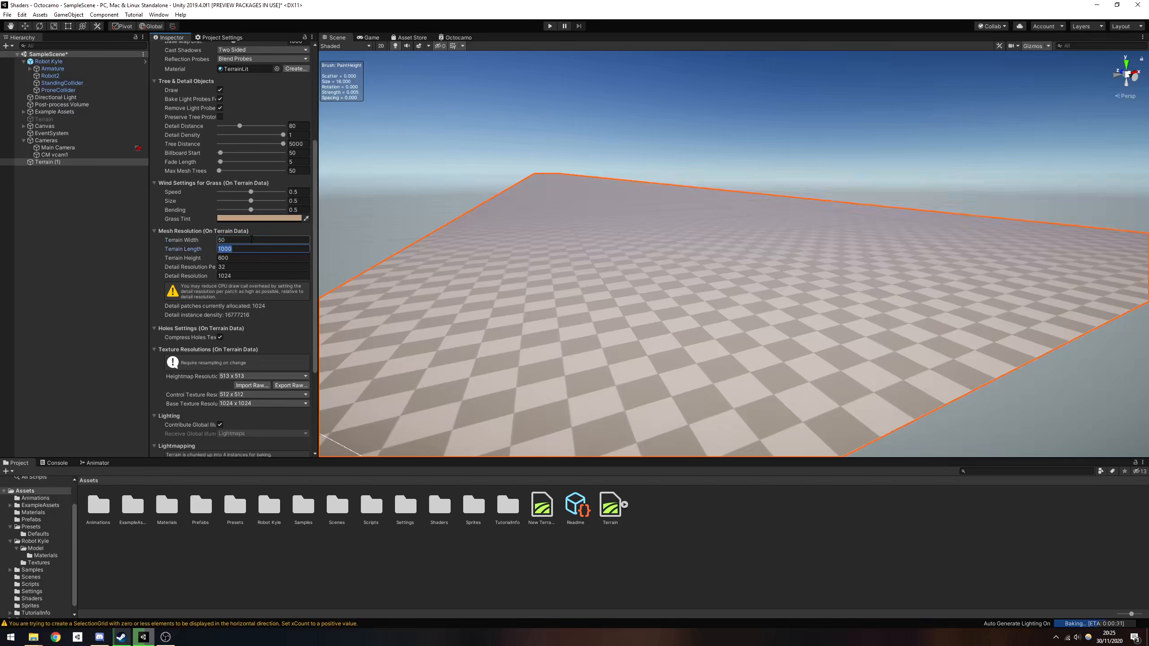
key("Return")
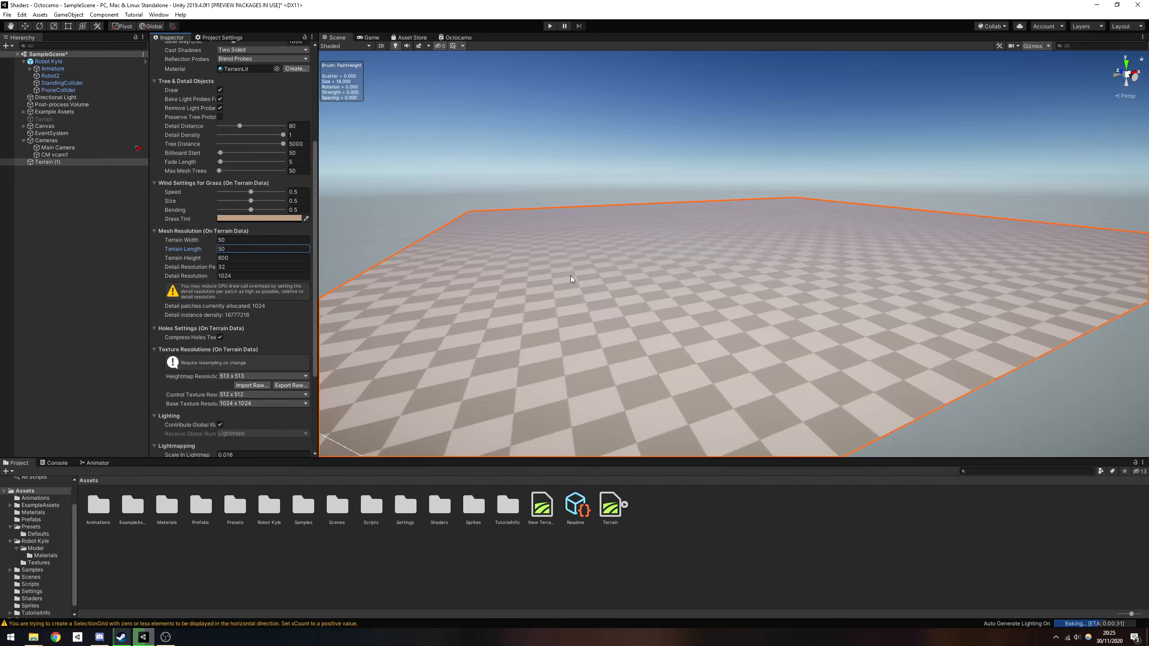
Centre the new terrain under the props by setting its position to X -25 and Z -25.
right_click_drag(573, 280, 534, 330)
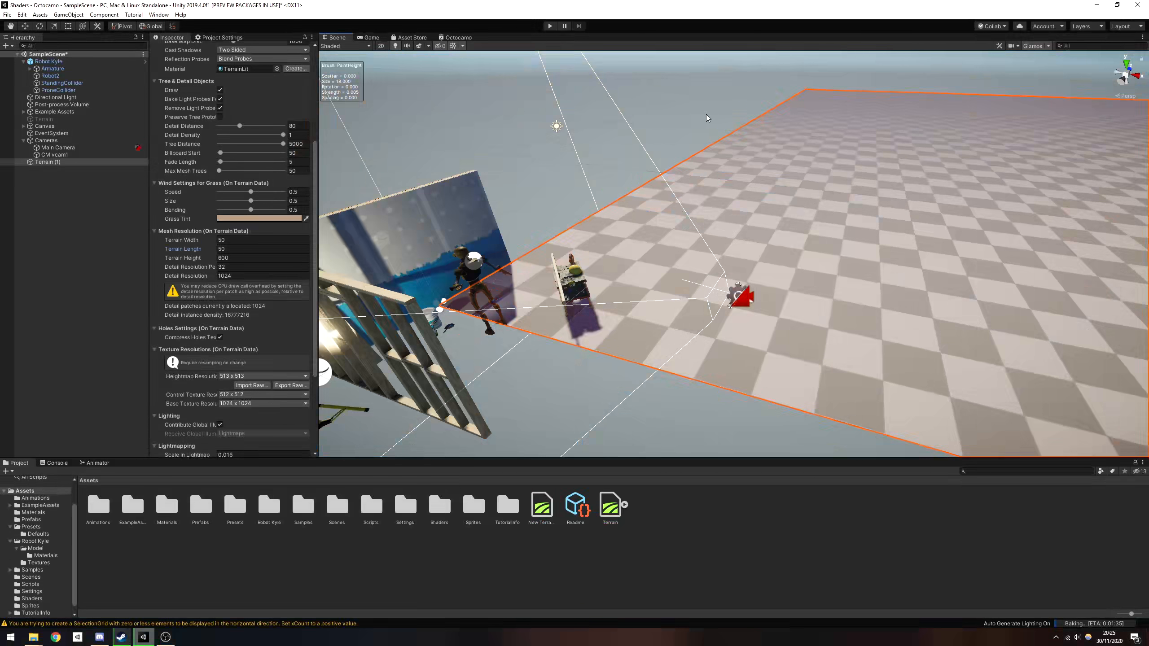
scroll(177, 181, "up", 6)
left_click(239, 83)
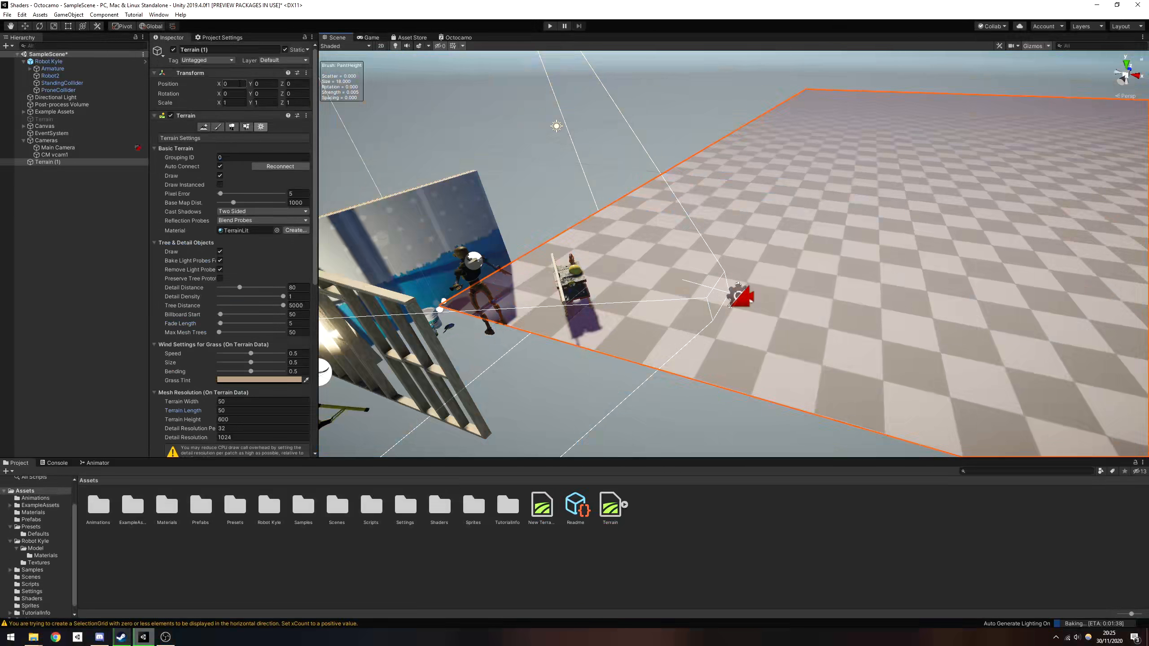
type("-25")
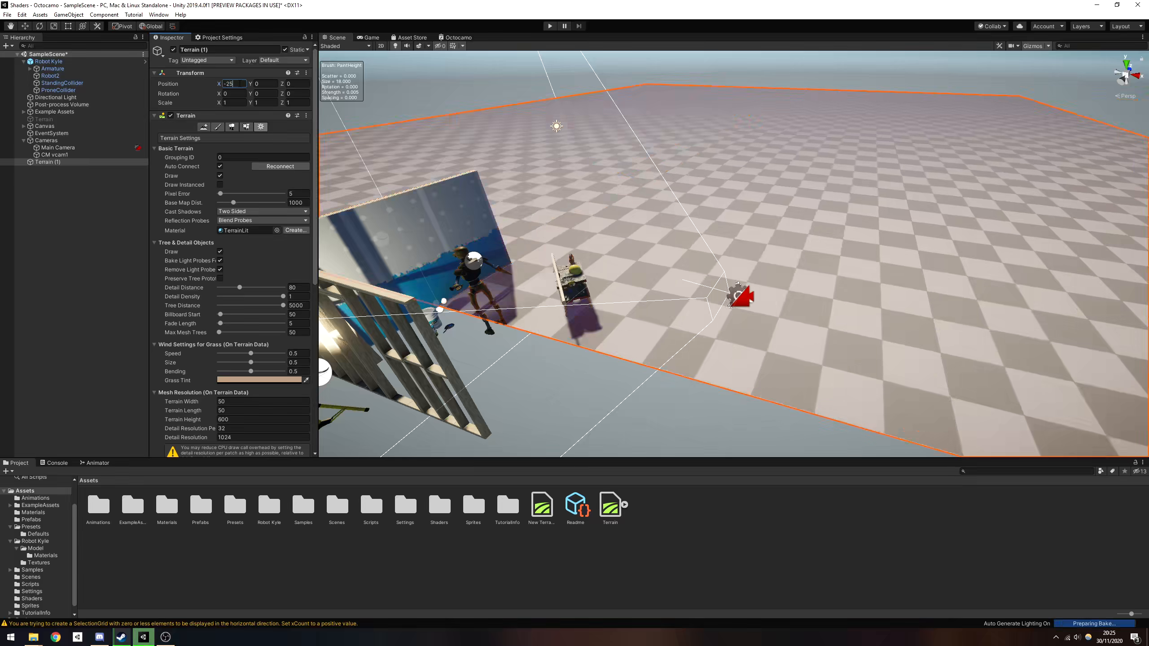
type("-25")
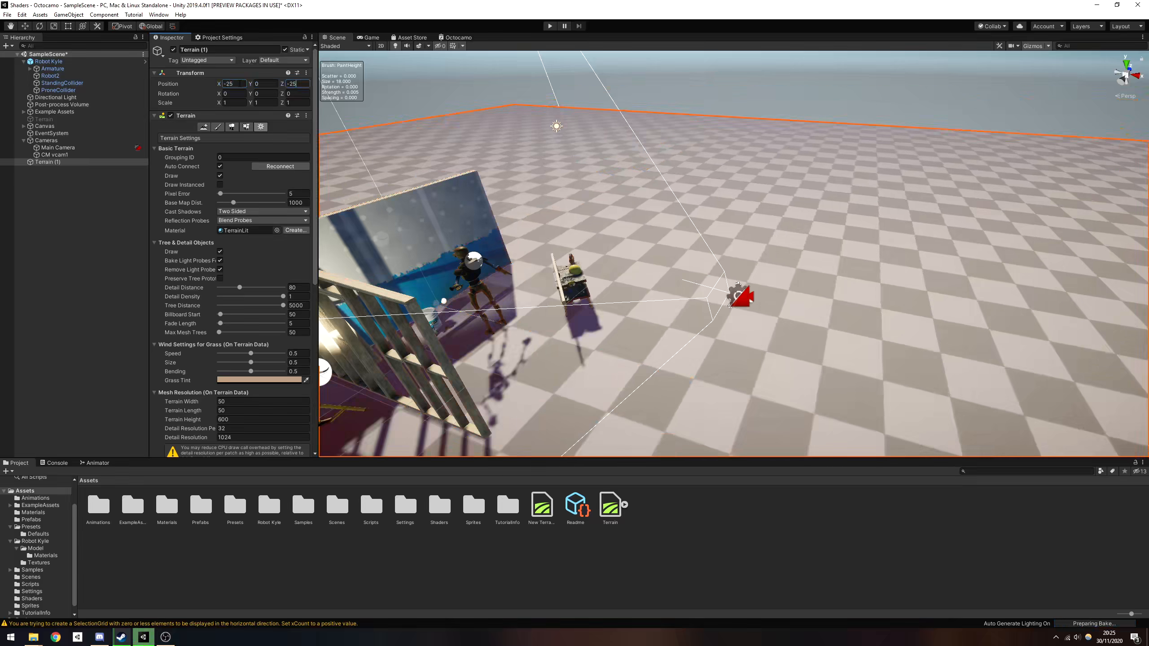
left_click_drag(792, 208, 507, 211, "alt")
left_click_drag(696, 207, 670, 209, "alt")
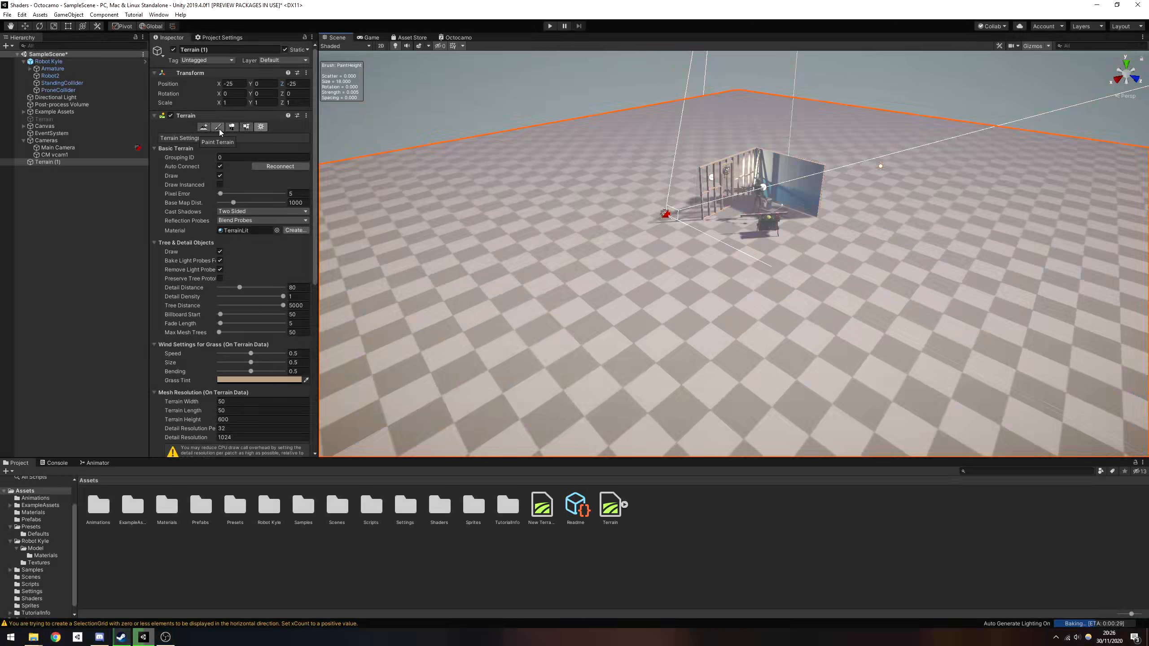
Switch the terrain's painting mode to Paint Texture and choose the soft round brush builtin_brush_2.
left_click(217, 128)
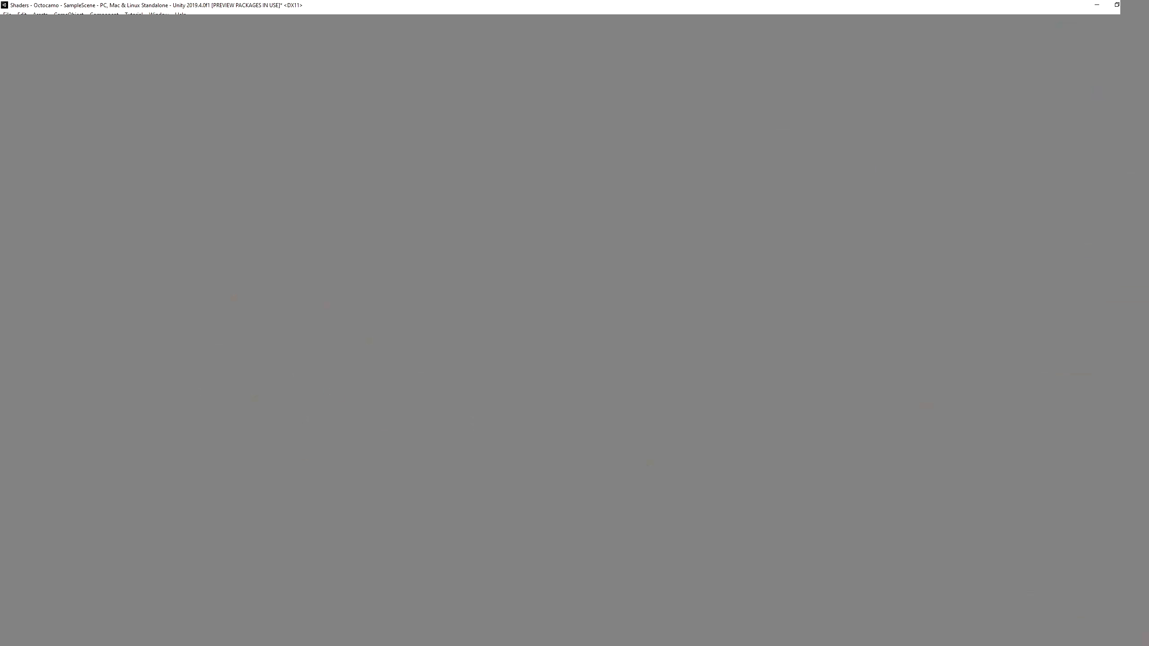
left_click(178, 137)
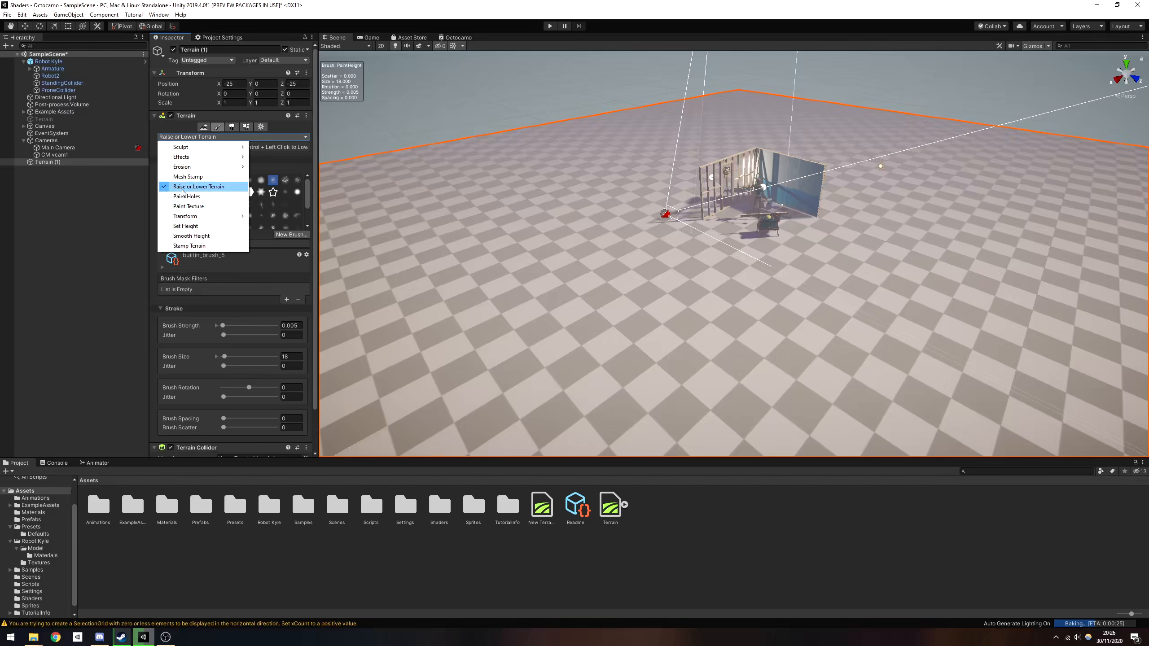
left_click(188, 206)
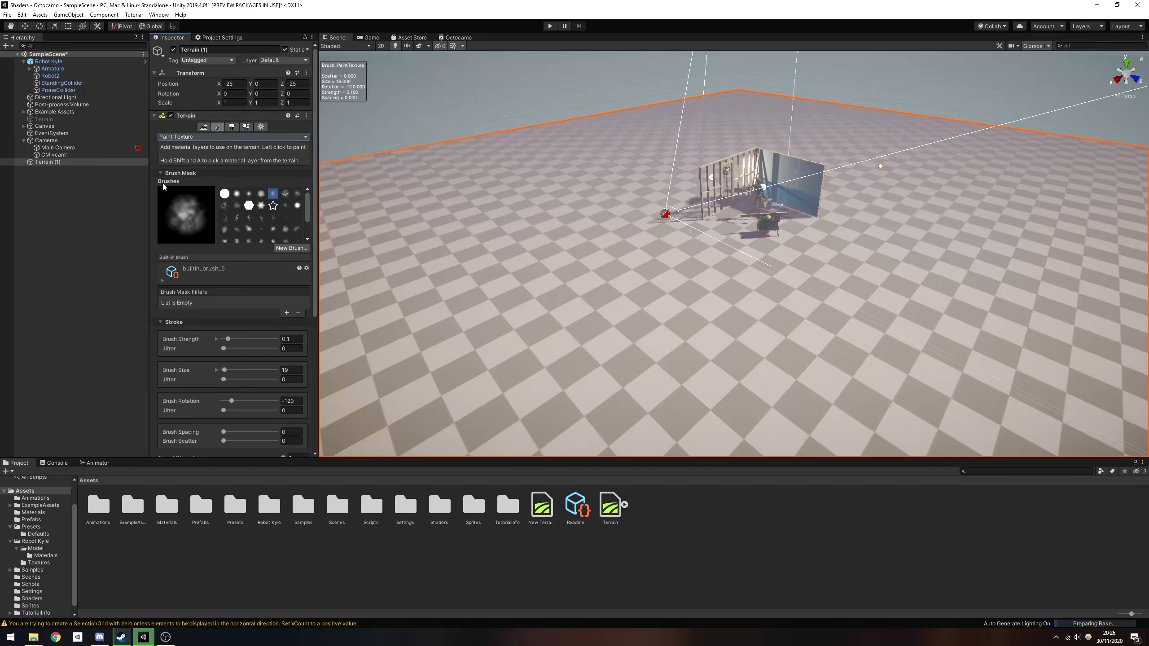
left_click(237, 194)
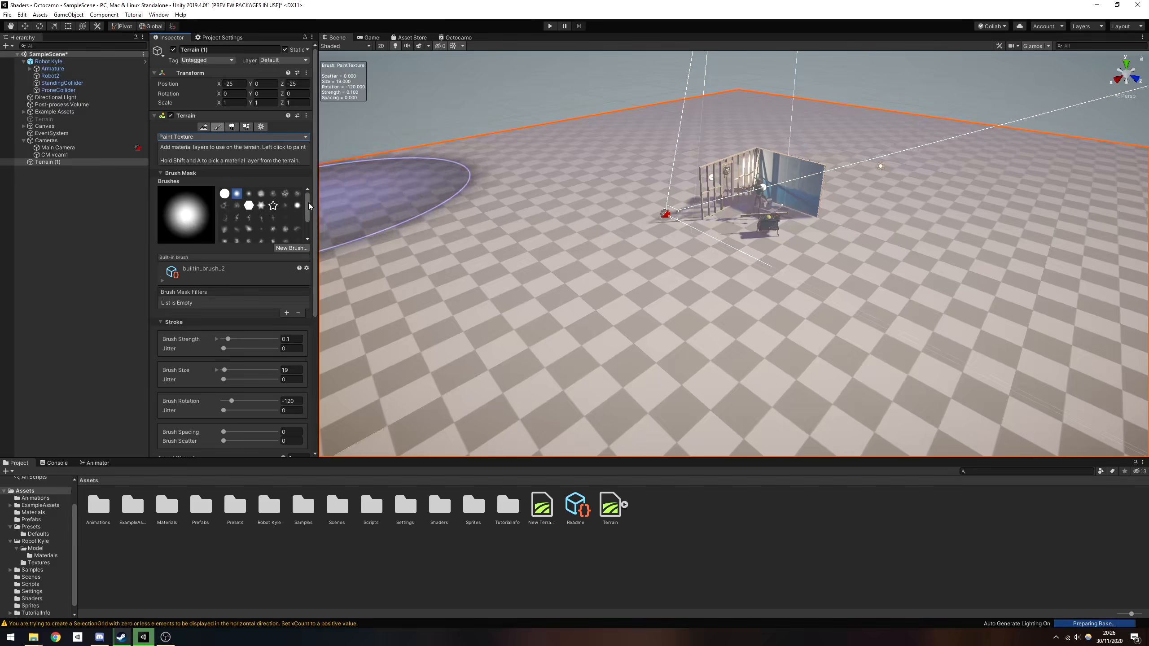
left_click_drag(309, 203, 312, 195)
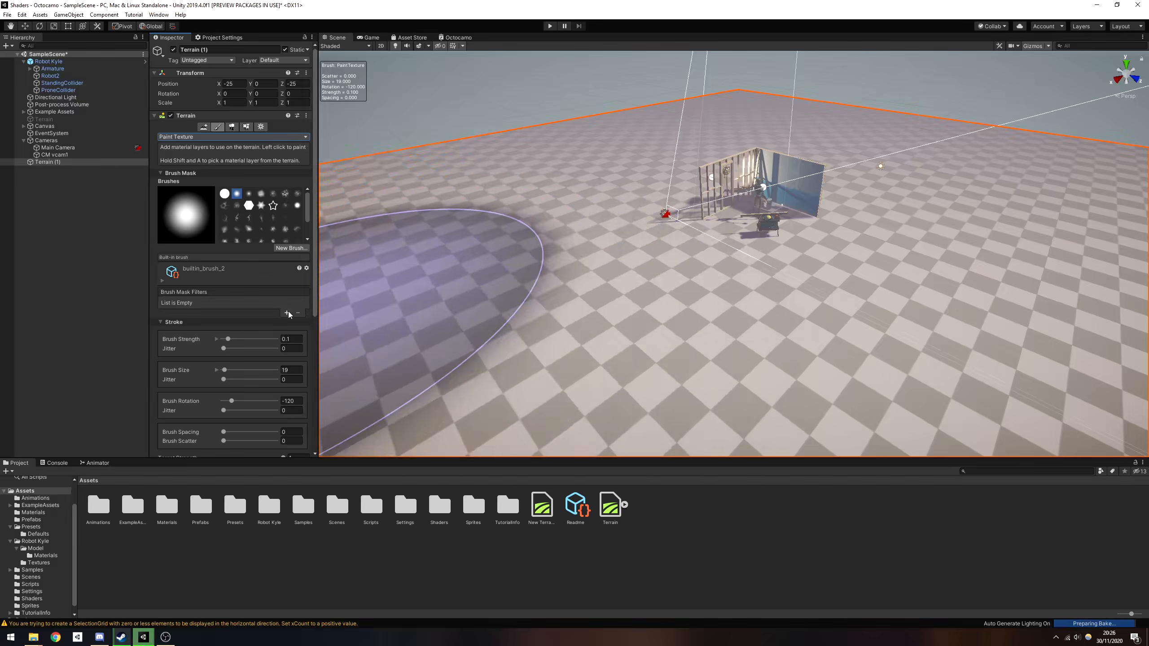
Add the moss layer to the terrain's layer palette as its base texture.
scroll(216, 323, "down", 5)
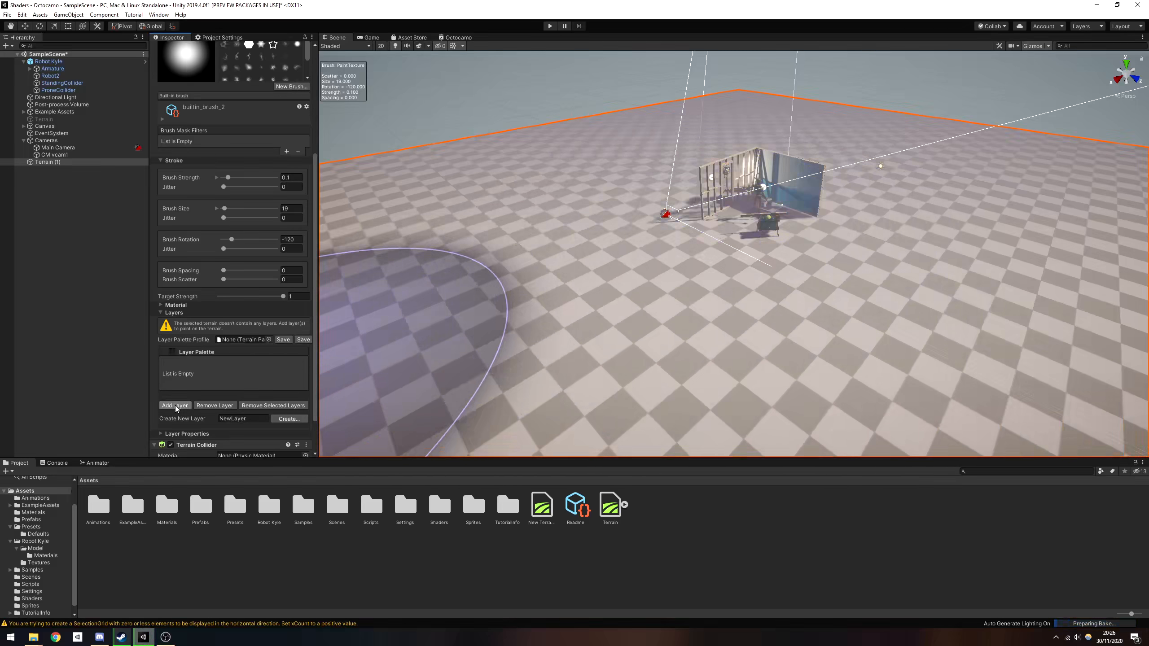
left_click(175, 406)
left_click_drag(430, 103, 592, 103)
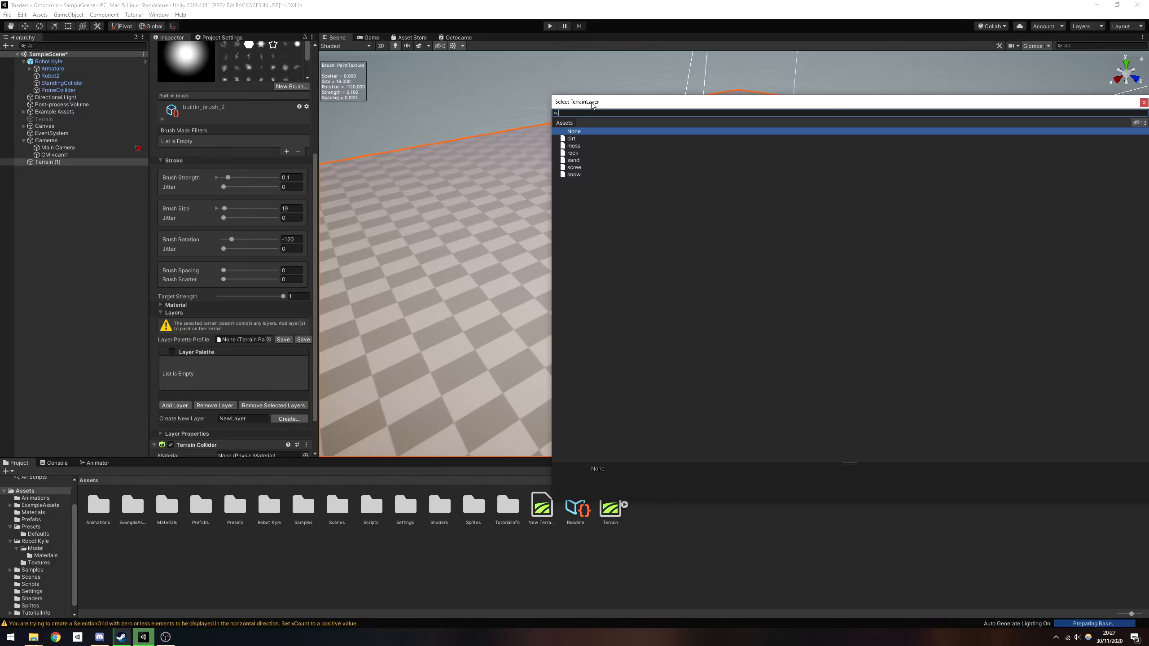
double_click(574, 146)
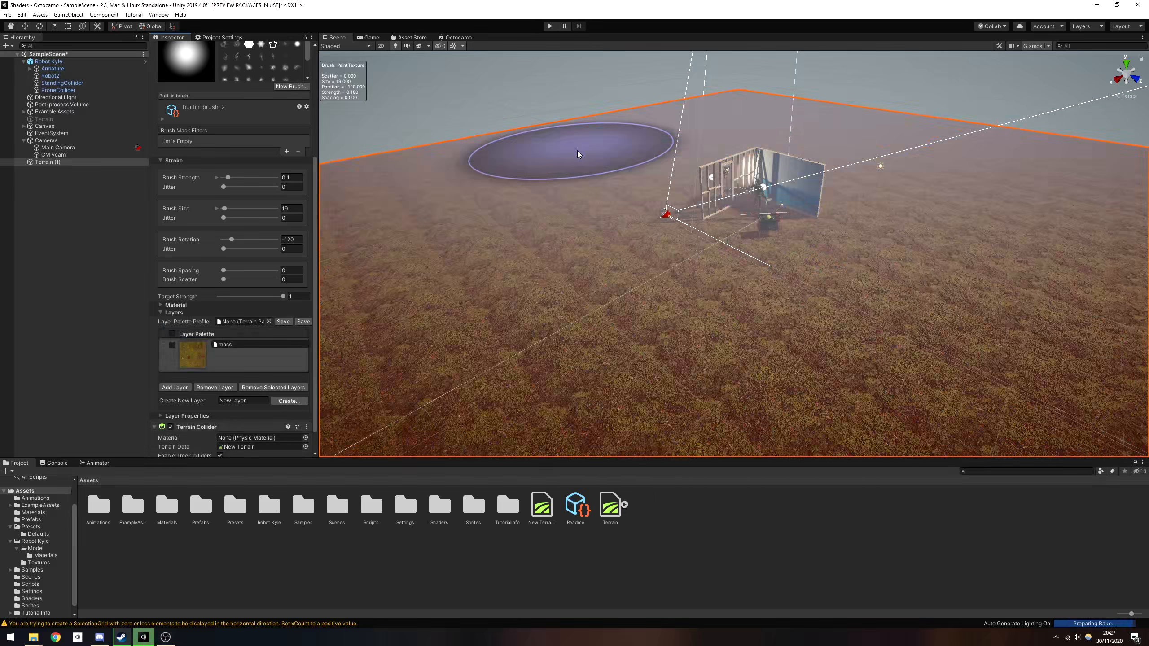
Turn off the Selection Outline gizmo in the Scene view.
right_click_drag(601, 257, 631, 257)
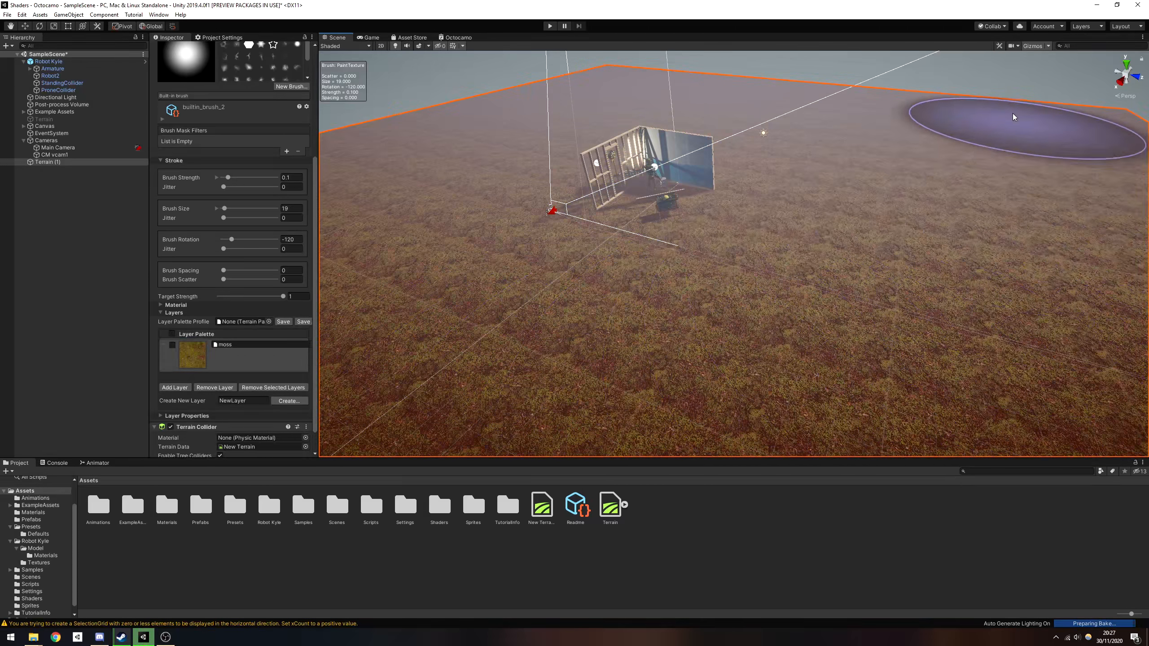
left_click(1036, 46)
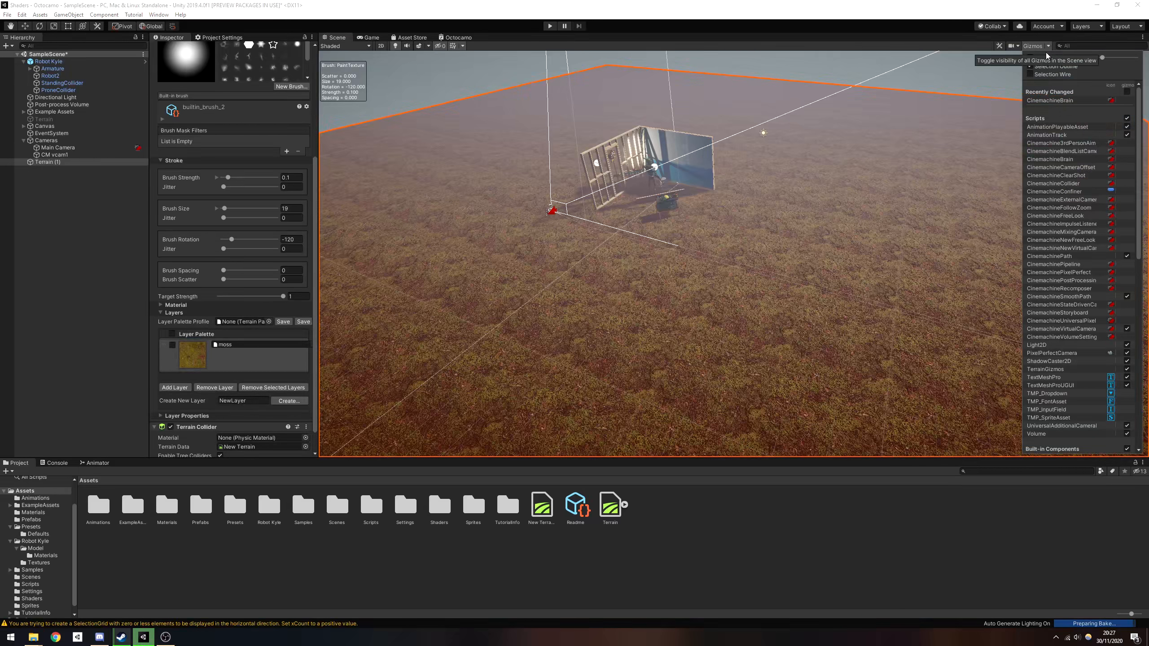
left_click(1031, 67)
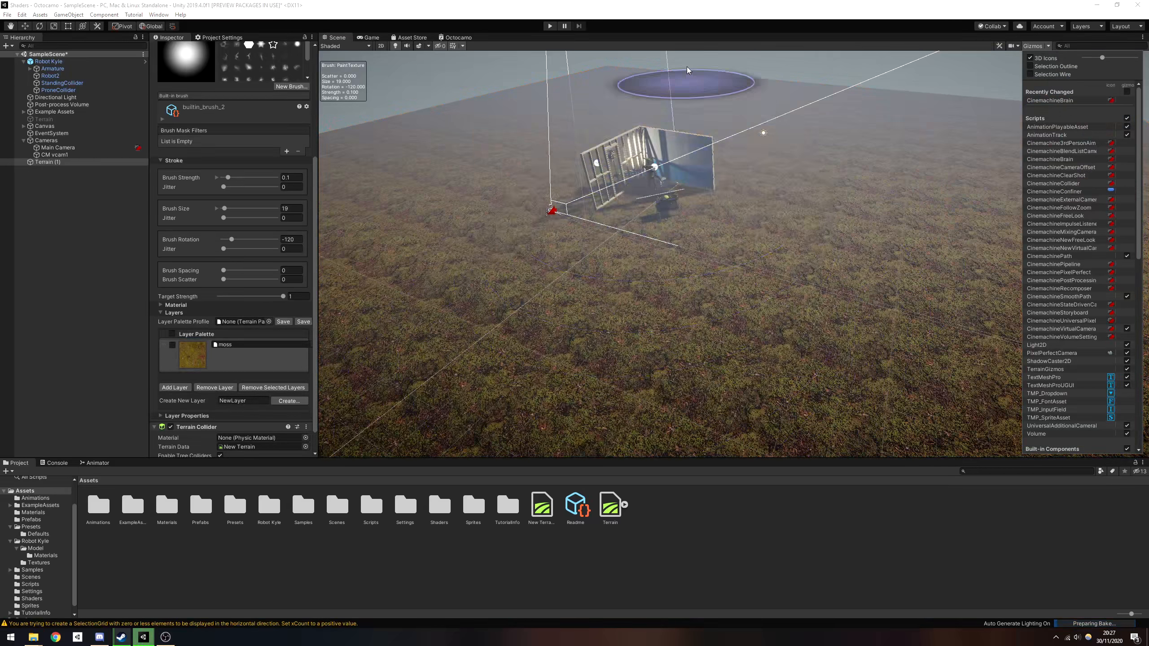
left_click(729, 162)
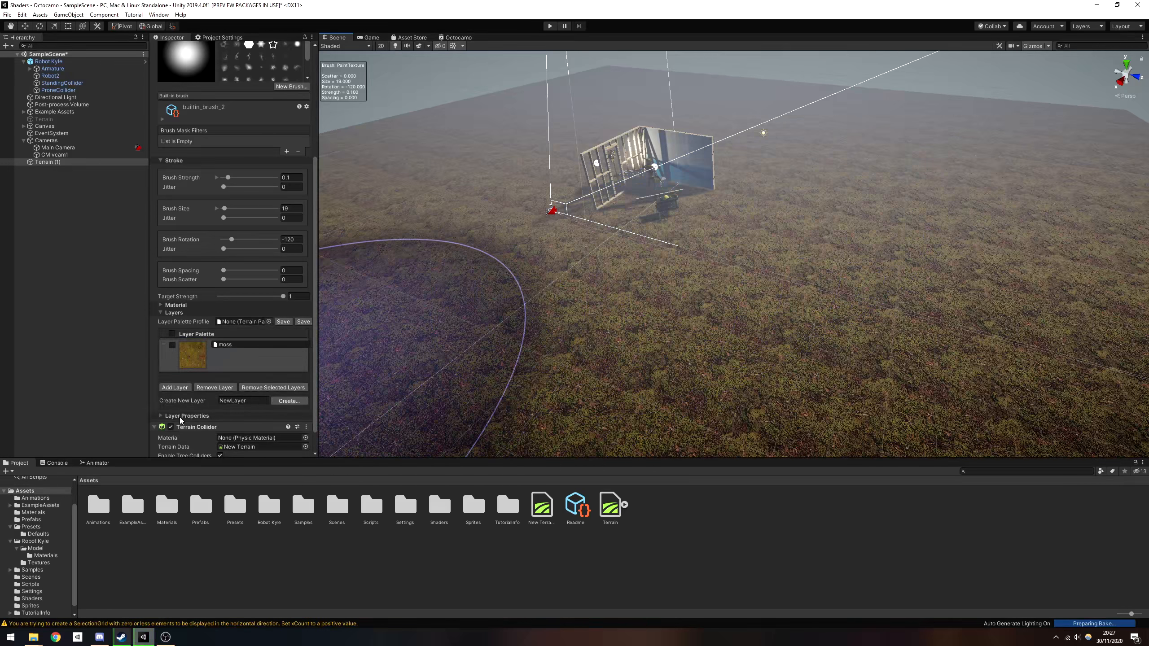
Add the dirt layer to the terrain's layer palette.
left_click(175, 388)
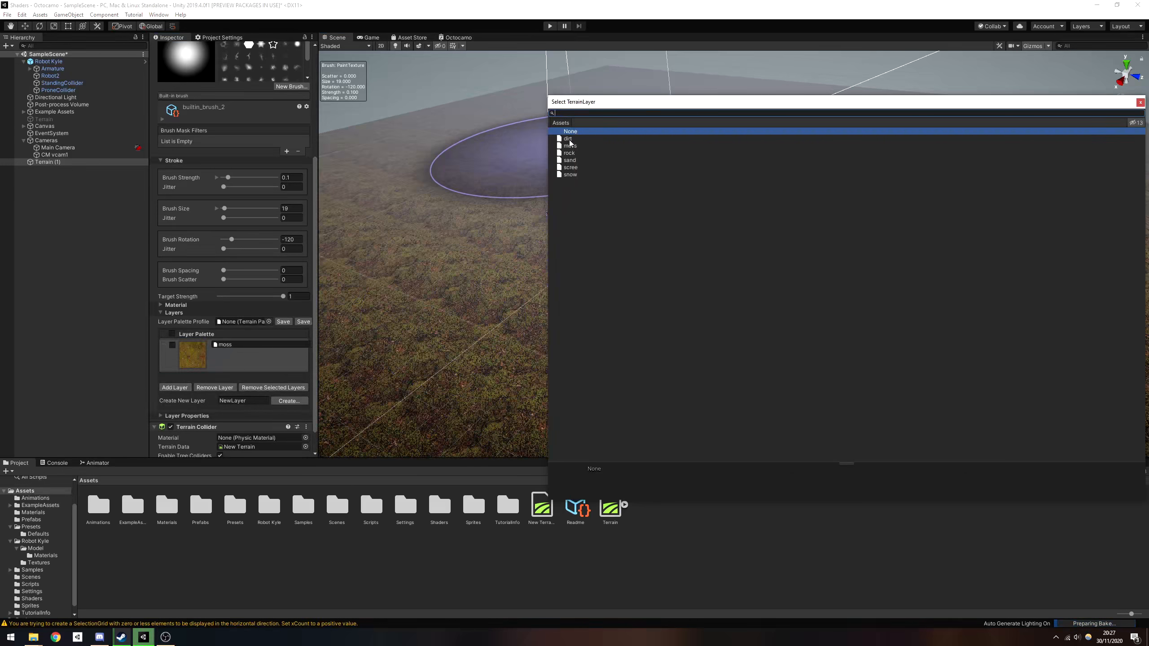
double_click(568, 140)
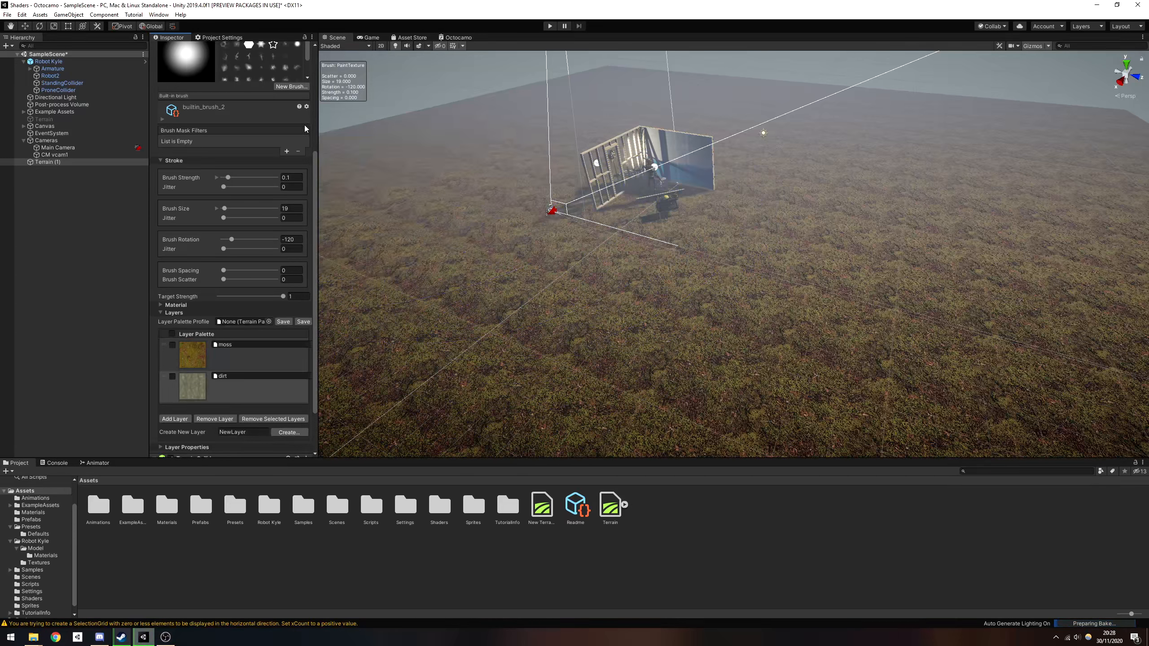
Paint a dirt patch on the ground around the workshop props with brush size 4 and strength 1.
scroll(314, 108, "up", 3)
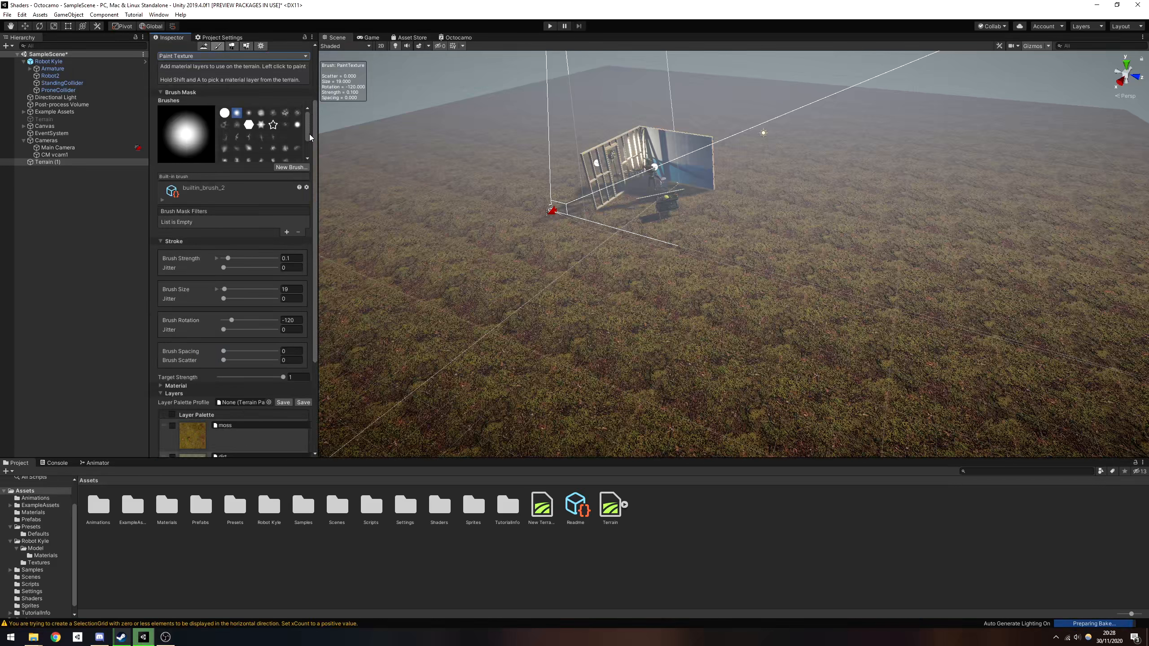
left_click(273, 125)
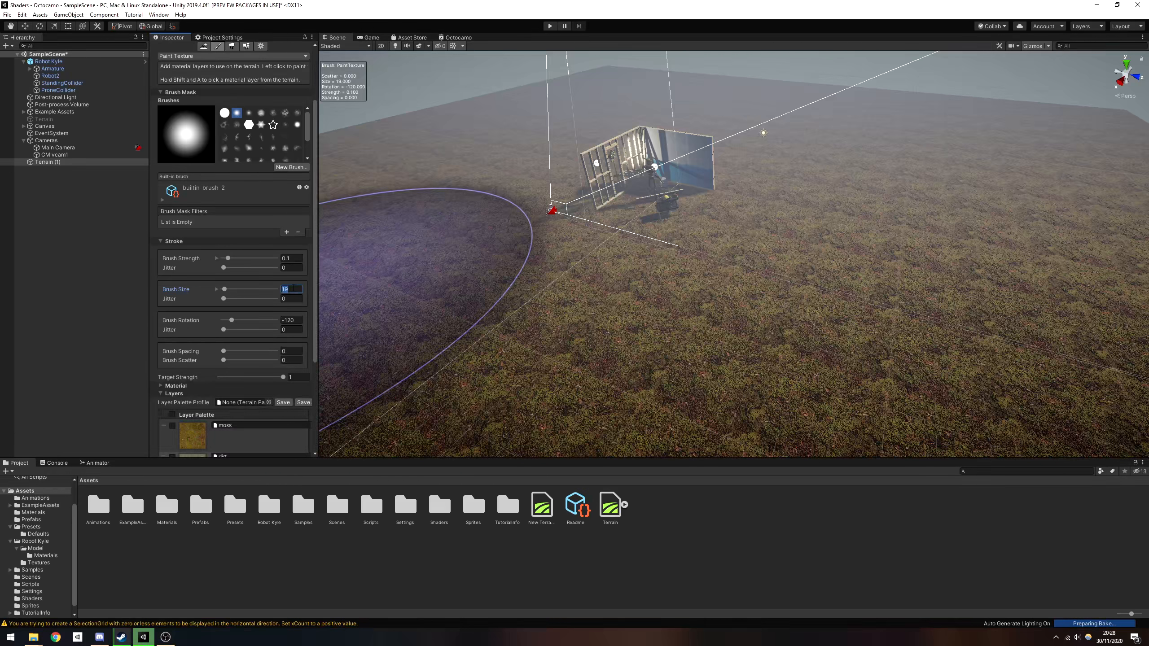
type("4")
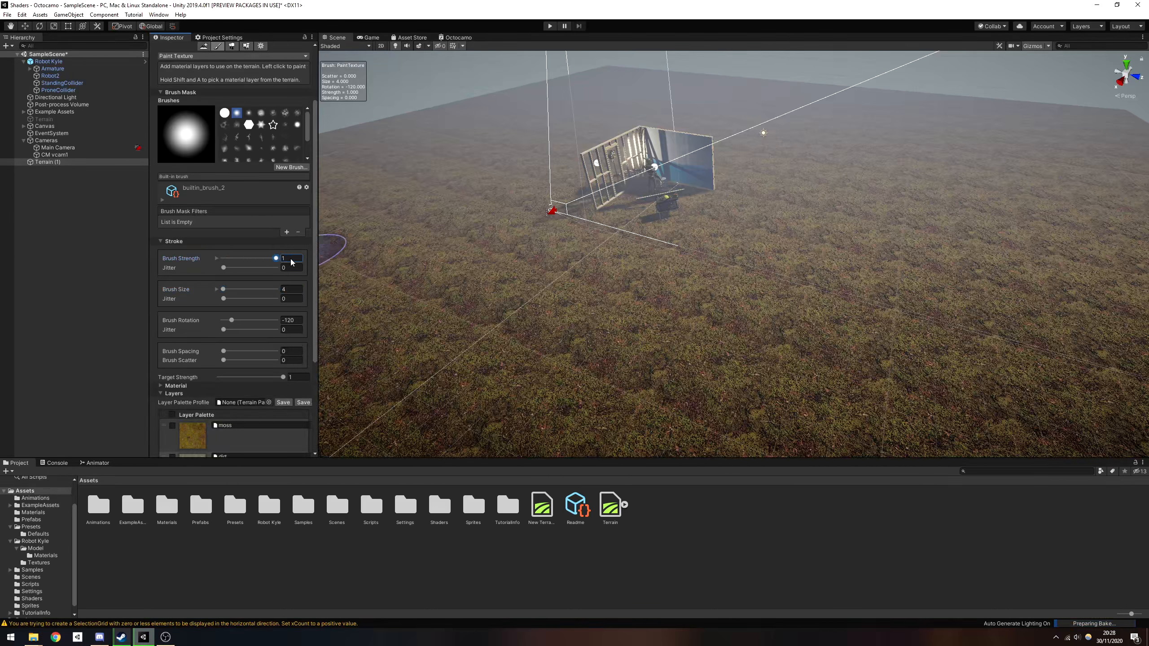
key("w")
right_click_drag(607, 244, 632, 195)
mouse_move(646, 180)
left_mouse_down()
mouse_move(602, 222)
mouse_move(662, 275)
mouse_move(654, 257)
mouse_move(561, 240)
mouse_move(654, 193)
mouse_move(743, 192)
mouse_move(705, 321)
mouse_move(561, 257)
mouse_move(678, 212)
mouse_move(721, 303)
mouse_move(552, 269)
mouse_move(654, 295)
left_mouse_up()
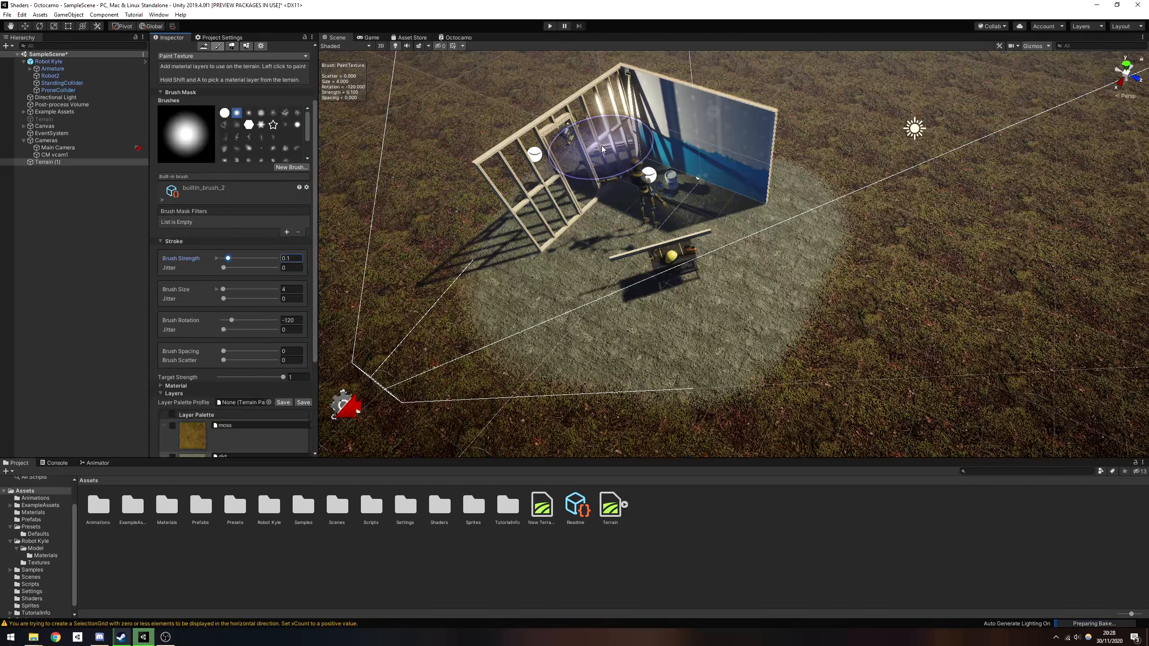
Soften the edges of the dirt patch into the surrounding moss with brush strength 0.1.
mouse_move(506, 221)
left_mouse_down()
mouse_move(471, 299)
mouse_move(577, 372)
mouse_move(719, 392)
mouse_move(829, 288)
mouse_move(815, 194)
mouse_move(719, 131)
mouse_move(637, 123)
mouse_move(419, 386)
left_mouse_up()
key("w")
right_click_drag(874, 303, 704, 144)
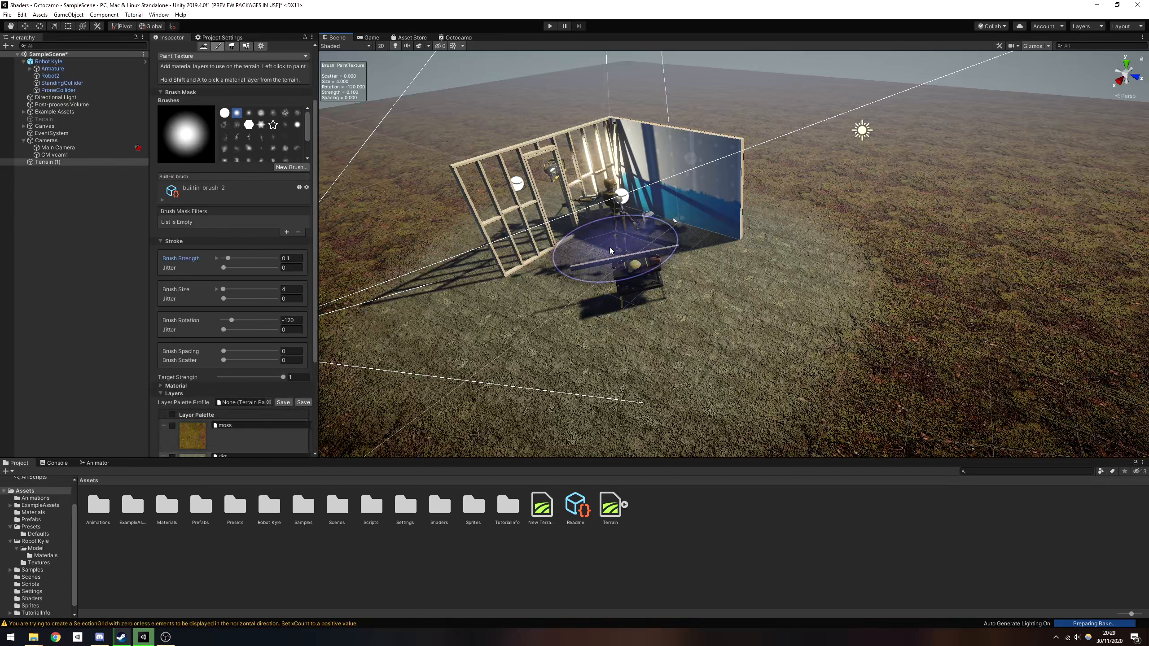
Examine the transition between the dirt patch and the moss up close and from around the props.
mouse_move(596, 230)
right_mouse_down()
mouse_move(643, 254)
mouse_move(670, 226)
mouse_move(653, 233)
right_mouse_up()
key("w")
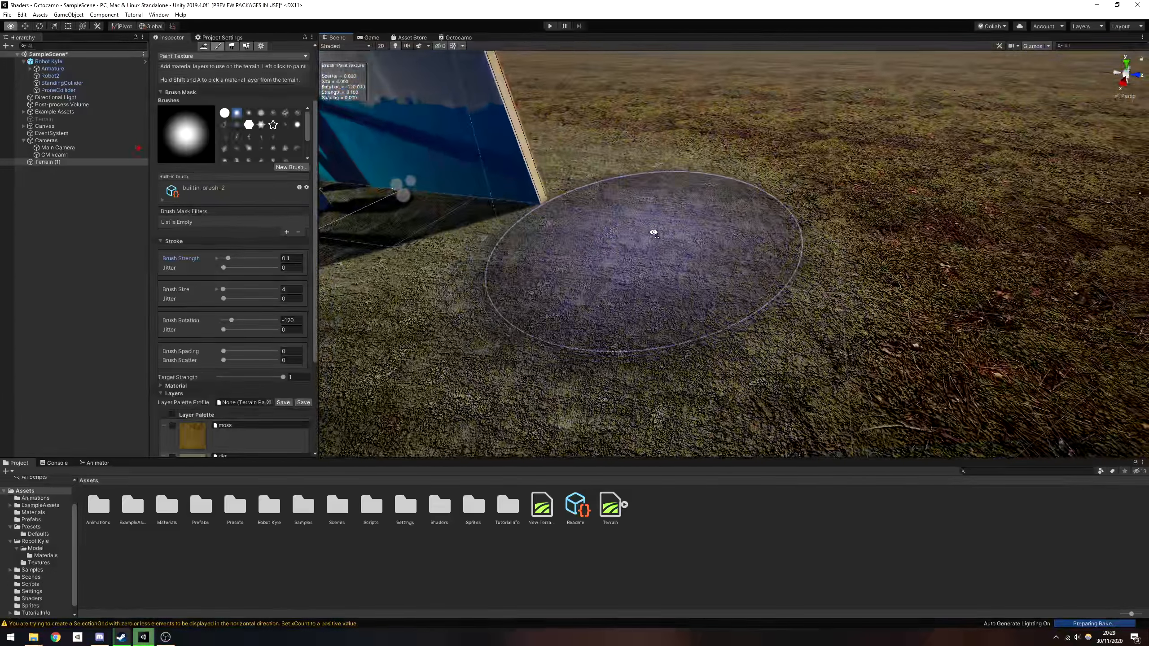
mouse_move(783, 148)
right_mouse_down()
mouse_move(811, 195)
mouse_move(721, 105)
mouse_move(732, 380)
right_mouse_up()
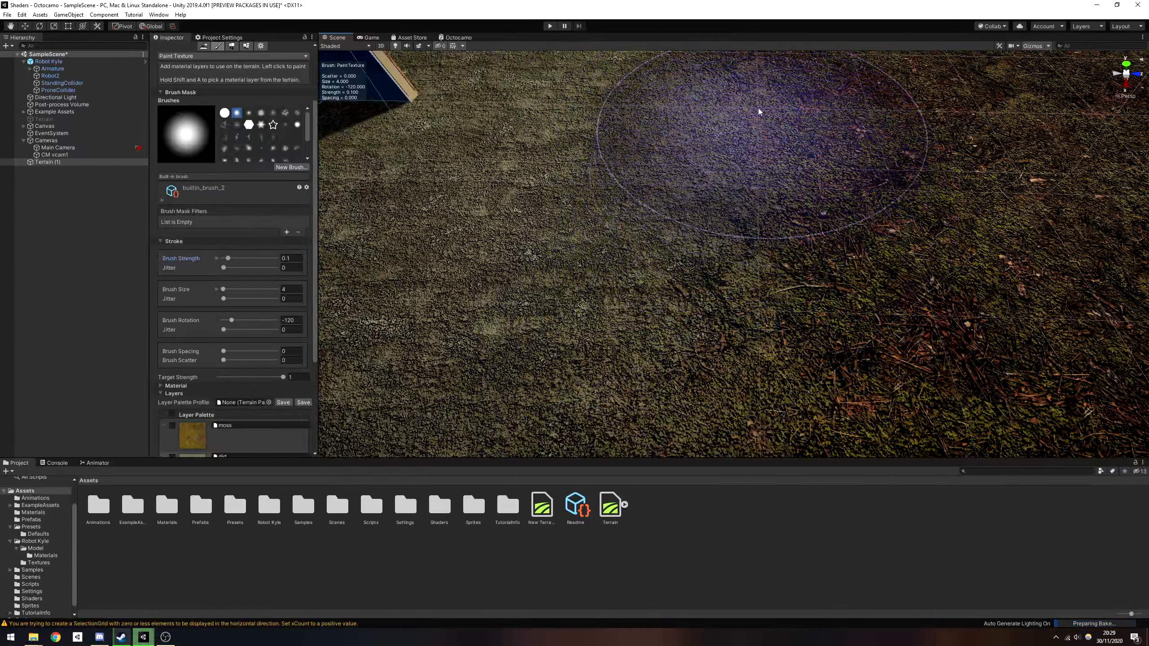
right_click_drag(803, 168, 793, 152)
key("s")
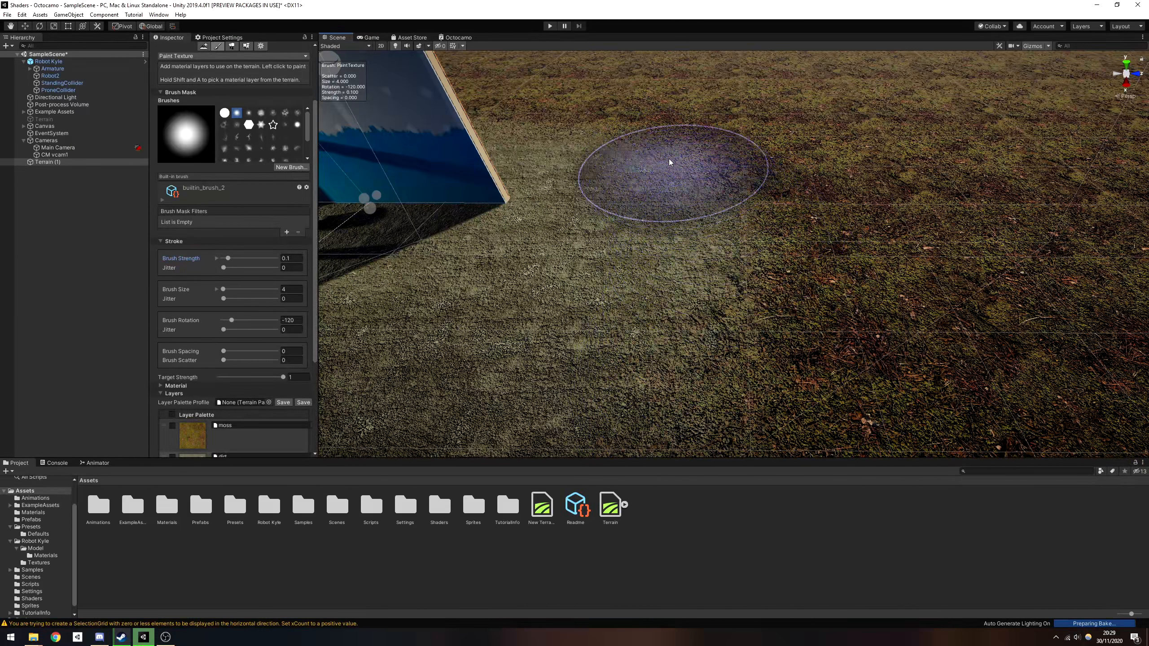
mouse_move(762, 298)
right_mouse_down()
mouse_move(782, 265)
mouse_move(769, 279)
right_mouse_up()
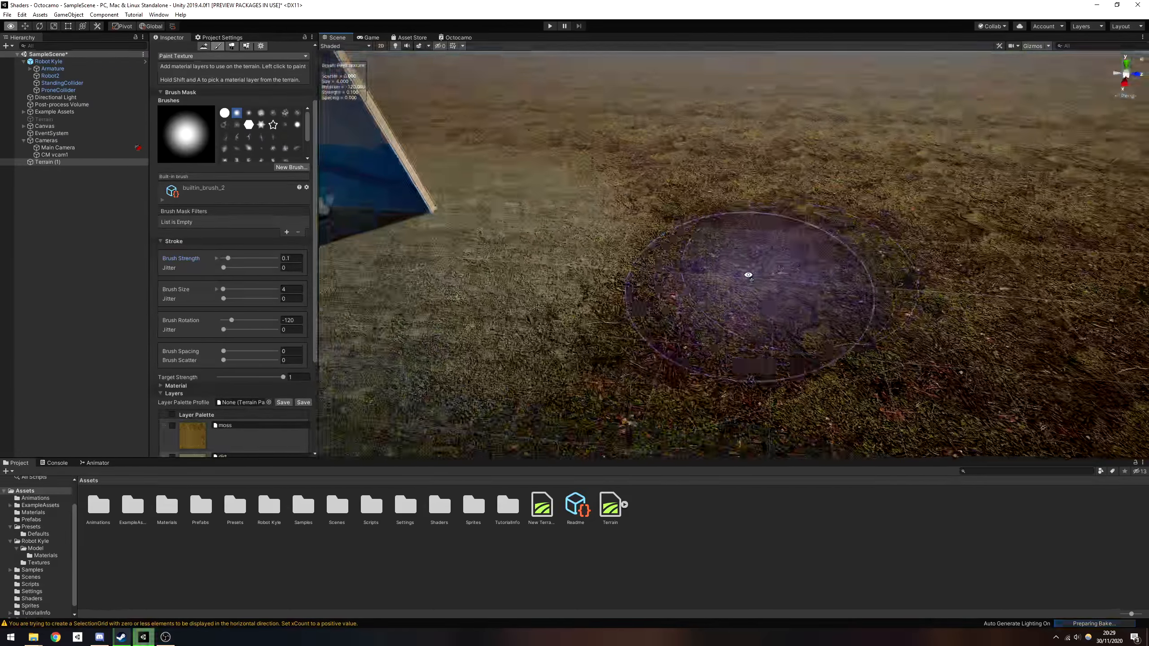
mouse_move(667, 252)
right_mouse_down()
mouse_move(619, 203)
mouse_move(758, 285)
right_mouse_up()
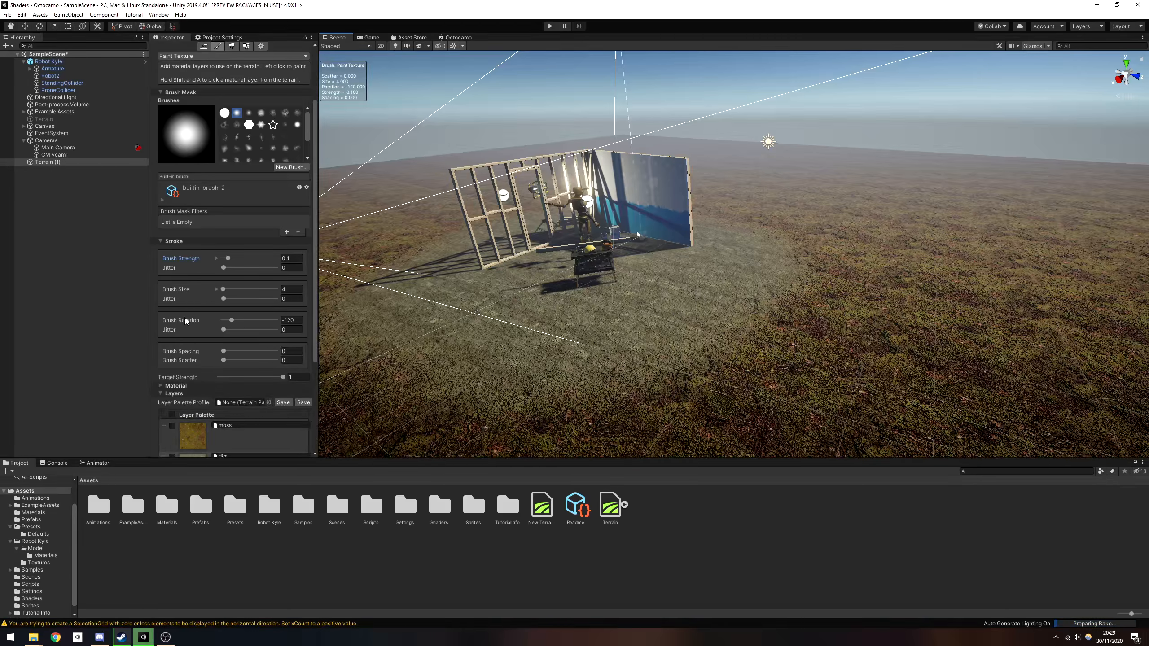
Set the texture brush's rotation to 0.
left_click(273, 125)
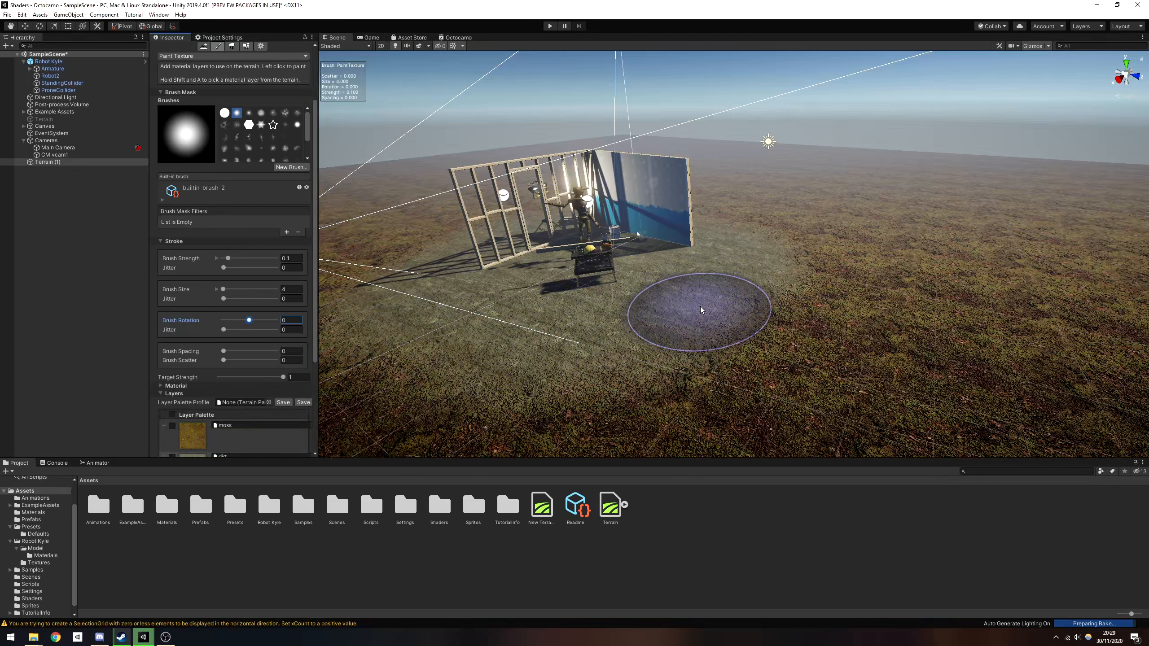
right_click_drag(887, 300, 851, 300)
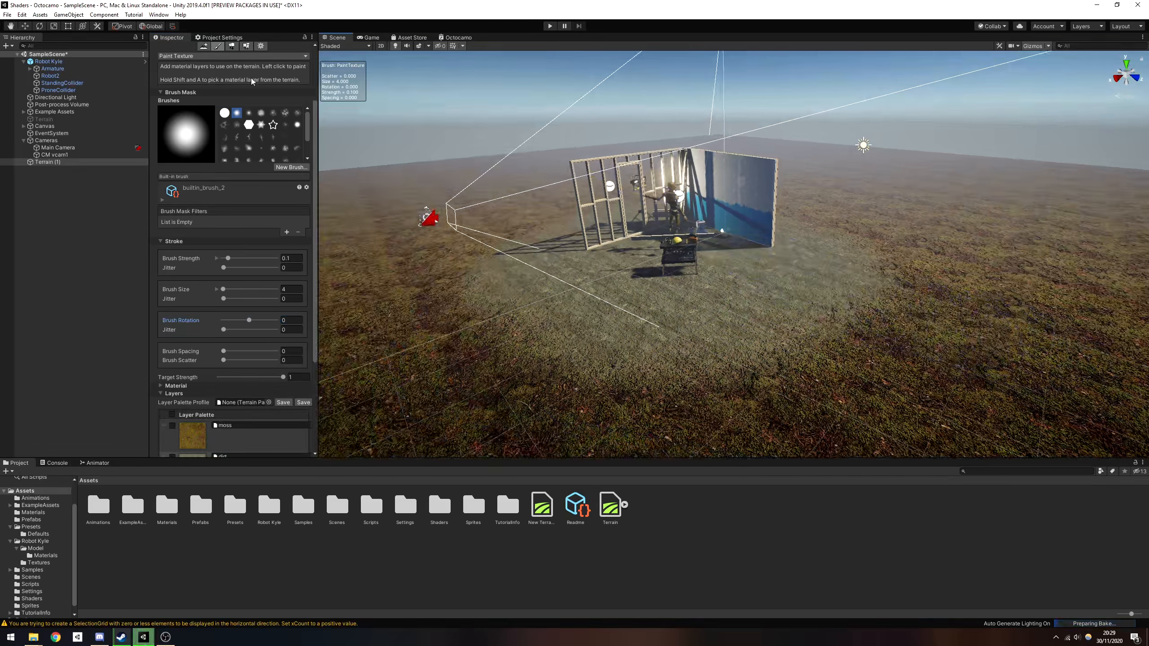
Raise a gentle hill at the terrain's far corner using Raise or Lower Terrain with brush strength 0.001.
left_click(190, 56)
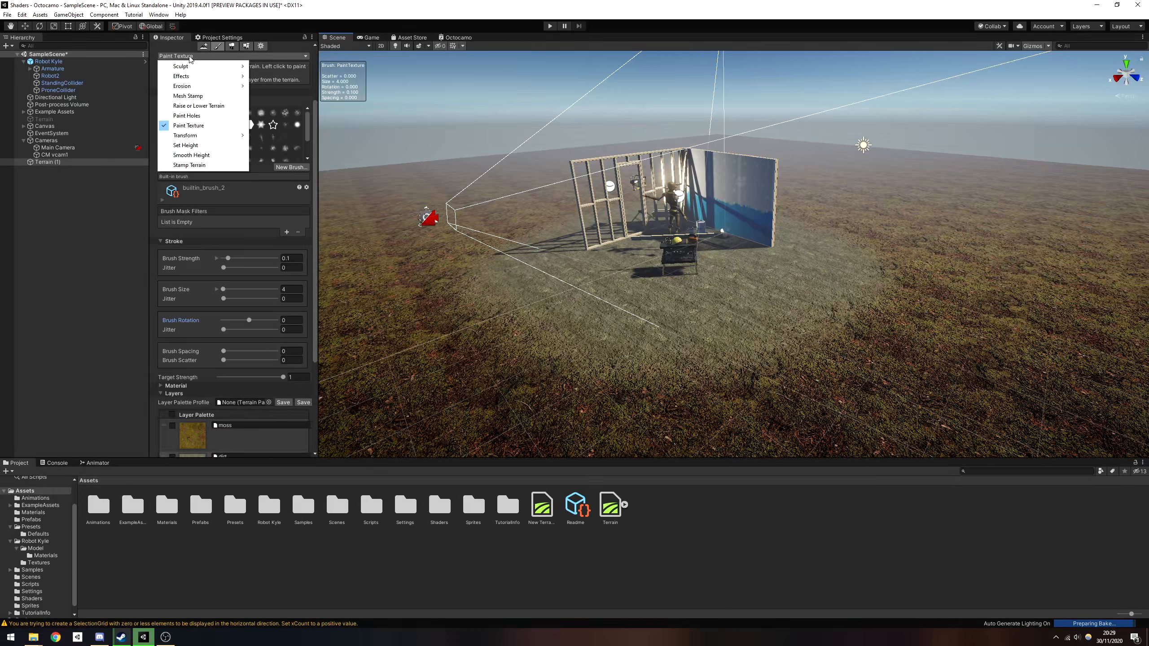
left_click(190, 107)
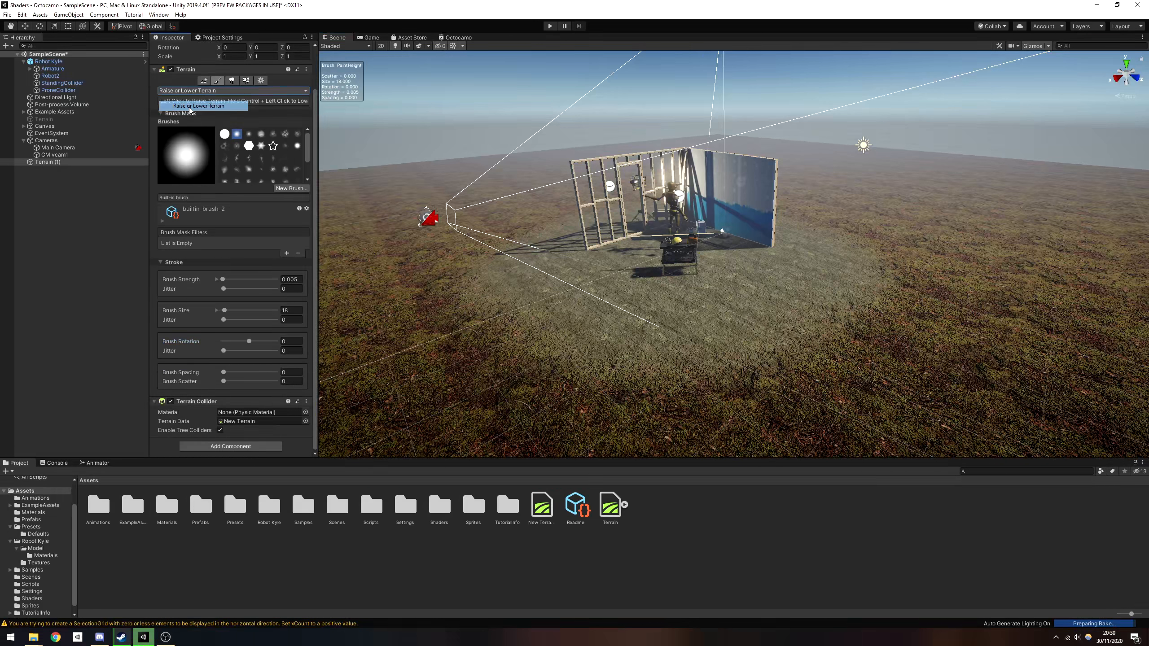
mouse_move(633, 175)
right_mouse_down()
mouse_move(587, 177)
mouse_move(567, 205)
mouse_move(426, 213)
mouse_move(579, 226)
mouse_move(454, 236)
mouse_move(469, 221)
mouse_move(495, 234)
right_mouse_up()
key("e")
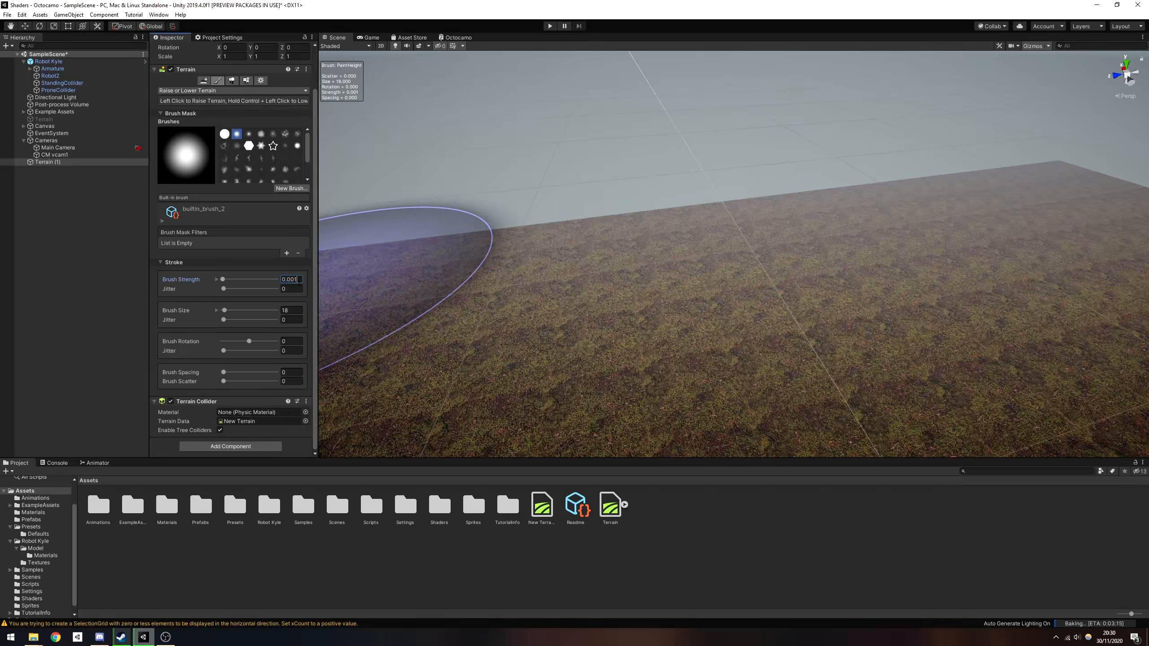
right_click_drag(675, 323, 574, 285)
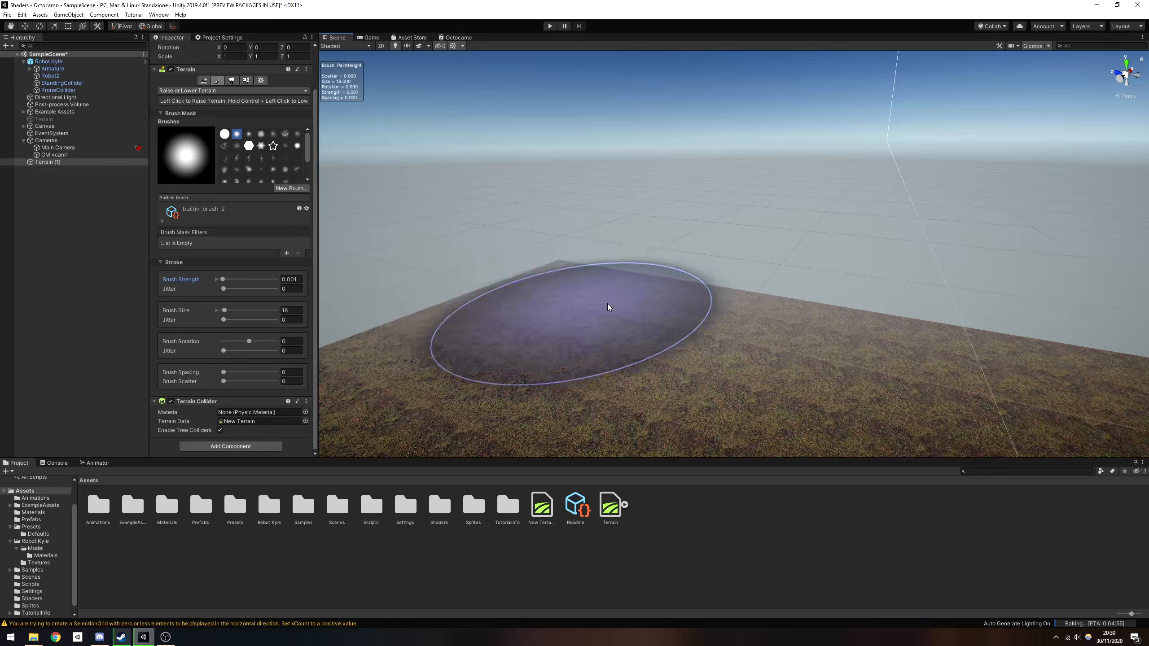
right_click_drag(619, 299, 591, 270)
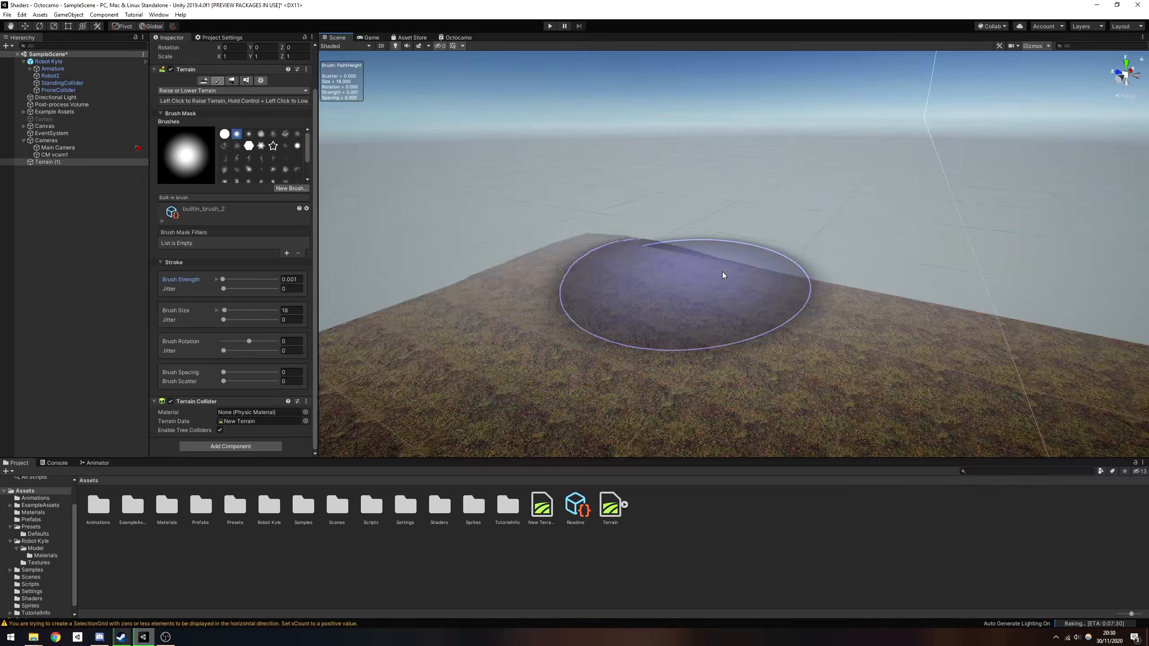
right_click_drag(723, 275, 790, 288)
right_click_drag(639, 324, 611, 339)
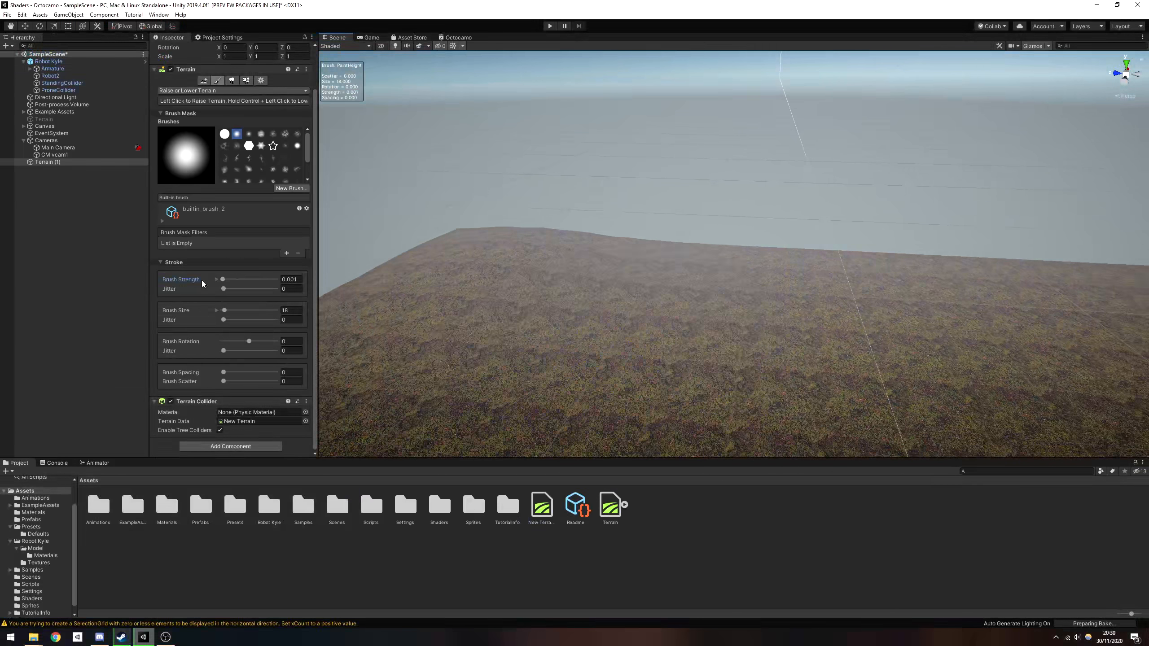
Try to extend the raised ground along the terrain edge beside the corner hill.
left_click_drag(470, 274, 616, 270)
mouse_move(617, 271)
right_mouse_down()
mouse_move(697, 278)
mouse_move(683, 275)
mouse_move(706, 210)
mouse_move(792, 173)
mouse_move(790, 277)
right_mouse_up()
key("ctrl+z")
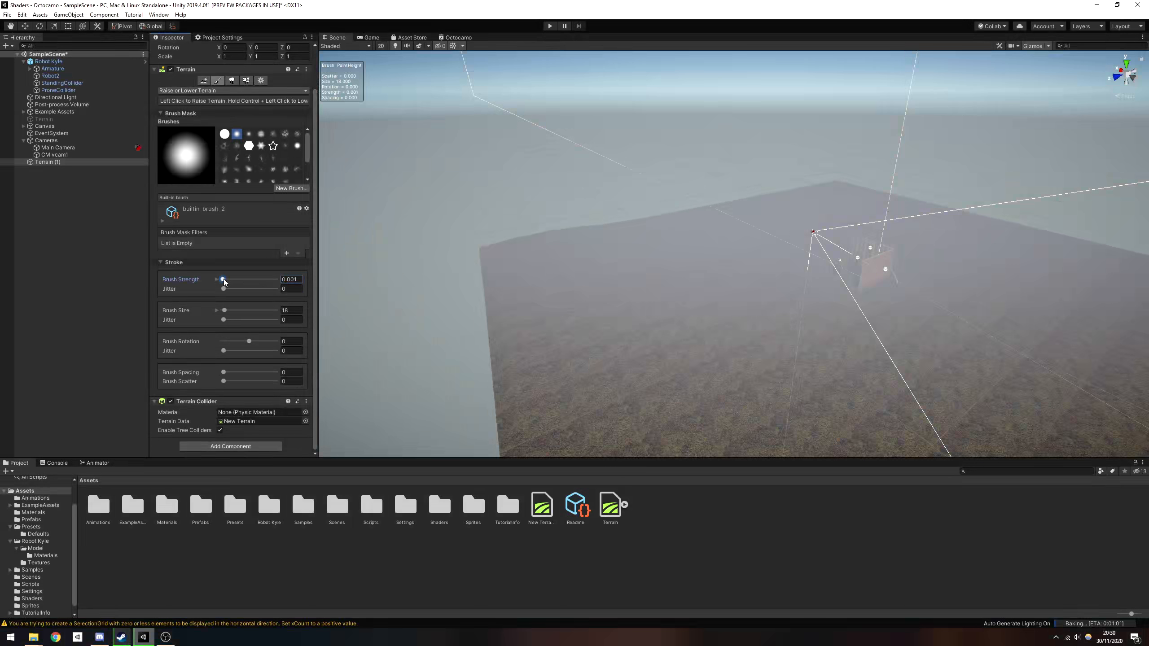
Raise low rolling hills along the terrain's outer edges with the soft round brush at strength 0.001.
mouse_move(618, 268)
right_mouse_down()
mouse_move(606, 256)
mouse_move(587, 264)
mouse_move(625, 267)
mouse_move(602, 255)
right_mouse_up()
key("w")
right_click_drag(796, 203, 775, 198)
key("d")
key("d")
mouse_move(880, 184)
right_mouse_down()
mouse_move(903, 175)
mouse_move(923, 200)
mouse_move(1001, 203)
mouse_move(887, 178)
mouse_move(936, 189)
mouse_move(880, 187)
right_mouse_up()
key("d")
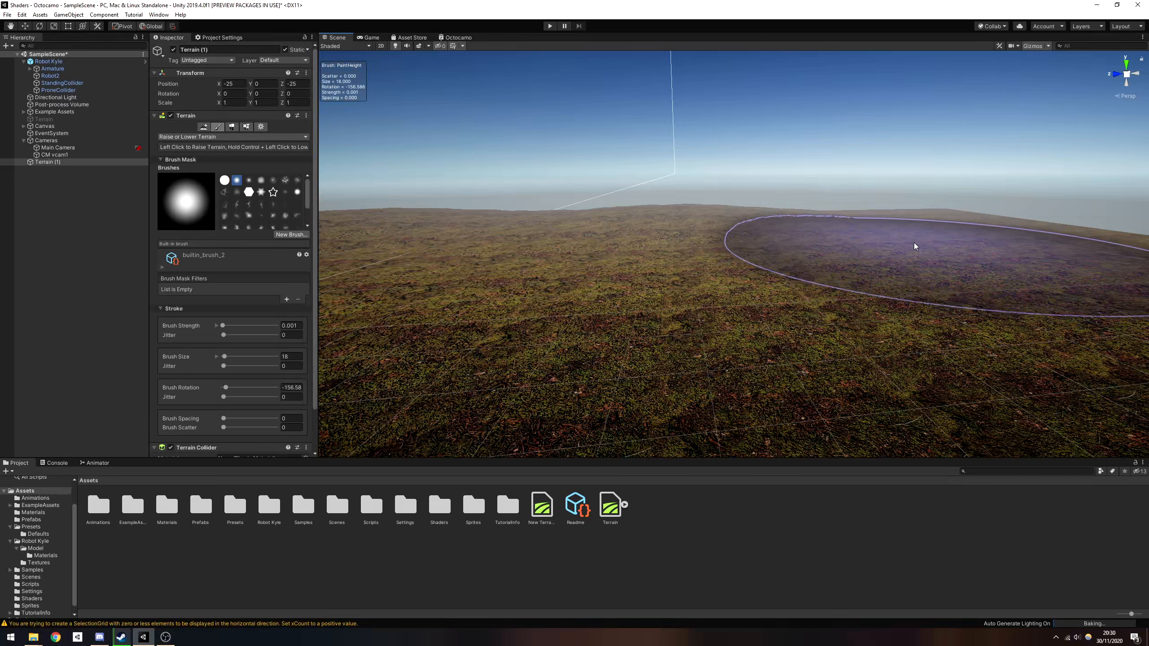
mouse_move(915, 243)
left_mouse_down()
mouse_move(943, 188)
mouse_move(964, 240)
mouse_move(879, 228)
left_mouse_up()
mouse_move(879, 228)
right_mouse_down()
mouse_move(1054, 236)
mouse_move(844, 211)
mouse_move(911, 211)
mouse_move(944, 185)
mouse_move(869, 249)
mouse_move(859, 226)
mouse_move(989, 241)
mouse_move(978, 243)
right_mouse_up()
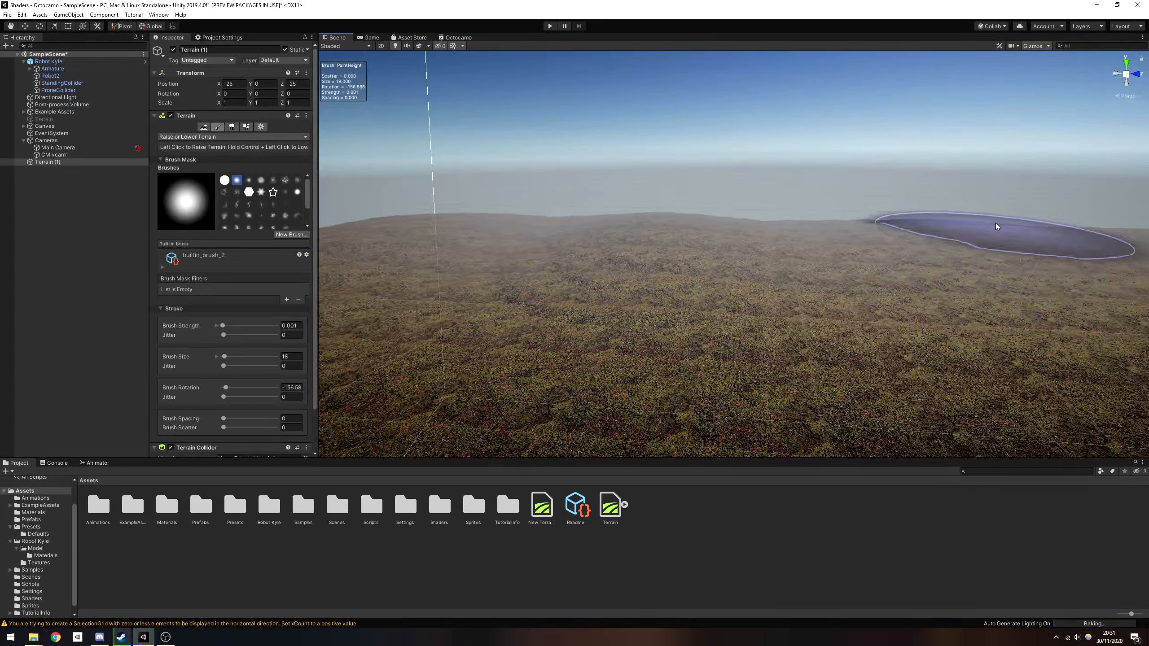
mouse_move(1052, 249)
right_mouse_down()
mouse_move(1090, 236)
mouse_move(1056, 238)
right_mouse_up()
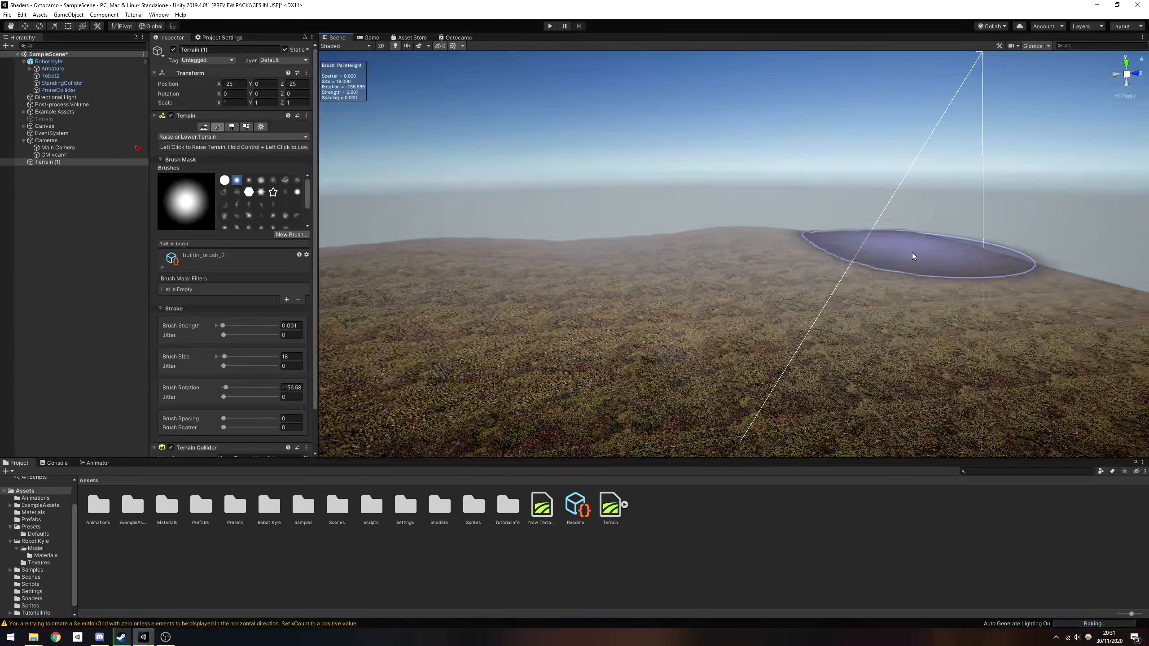
mouse_move(1019, 283)
right_mouse_down()
mouse_move(990, 264)
mouse_move(931, 275)
mouse_move(878, 255)
mouse_move(928, 247)
mouse_move(921, 280)
right_mouse_up()
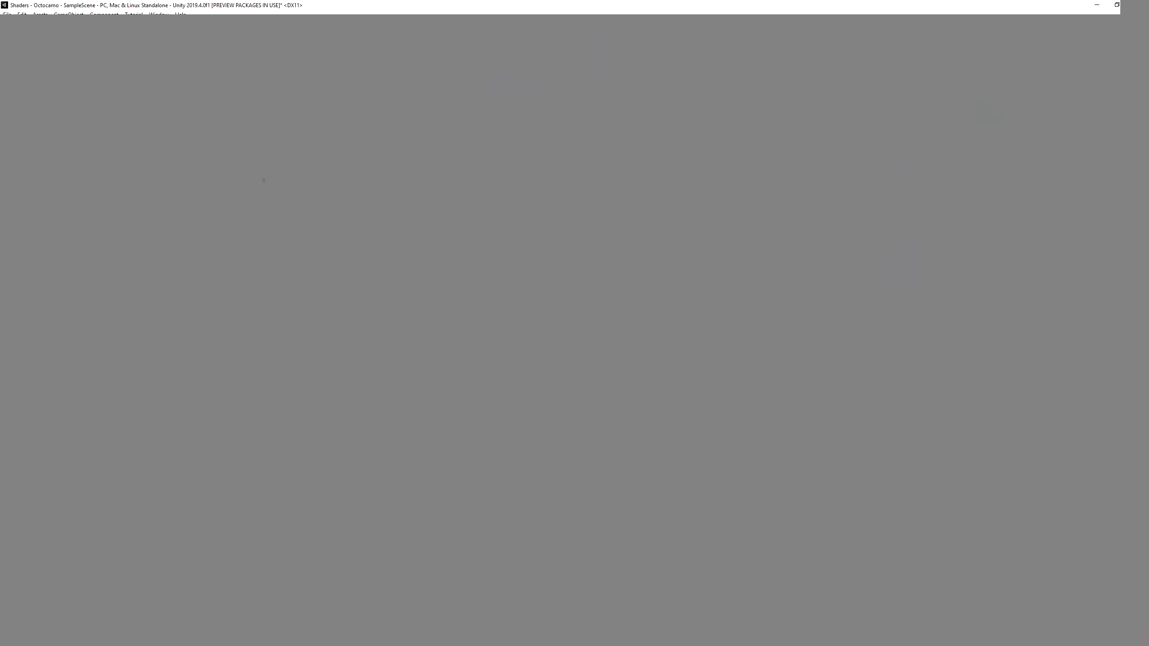
Roughen the hills around the terrain's perimeter with the irregular builtin_brush_5.
left_click(265, 180)
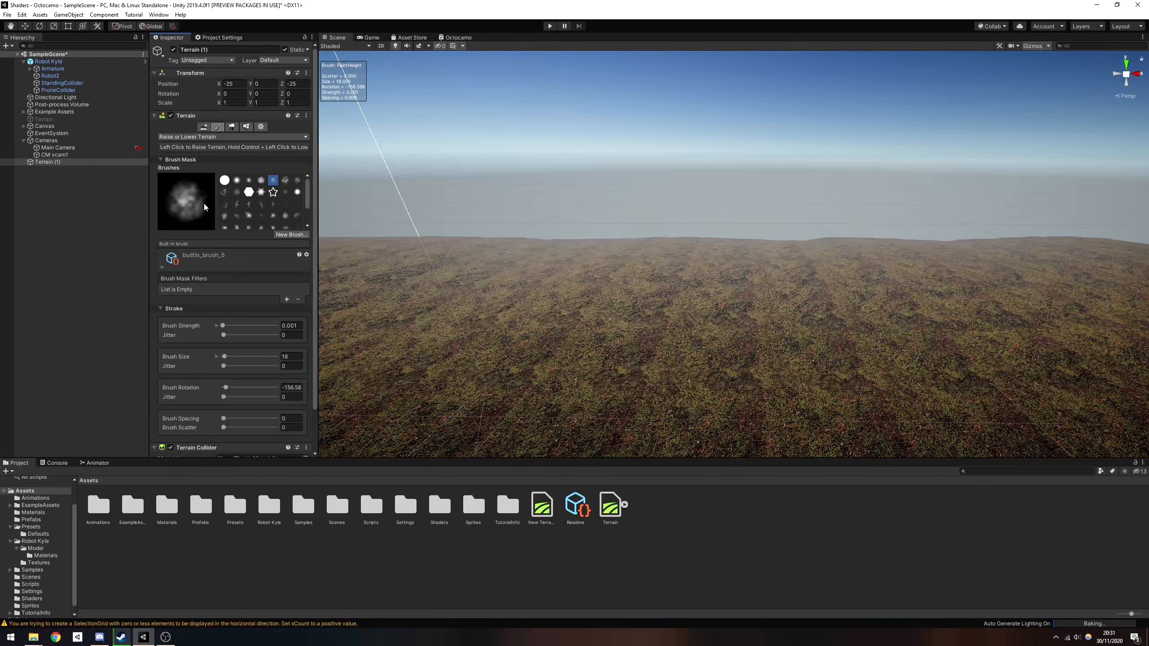
mouse_move(669, 272)
left_mouse_down()
mouse_move(685, 256)
mouse_move(803, 265)
mouse_move(577, 264)
mouse_move(926, 277)
left_mouse_up()
mouse_move(678, 270)
right_mouse_down()
mouse_move(793, 272)
mouse_move(865, 251)
mouse_move(831, 272)
mouse_move(813, 308)
mouse_move(942, 278)
mouse_move(772, 224)
mouse_move(873, 214)
mouse_move(859, 224)
mouse_move(930, 224)
right_mouse_up()
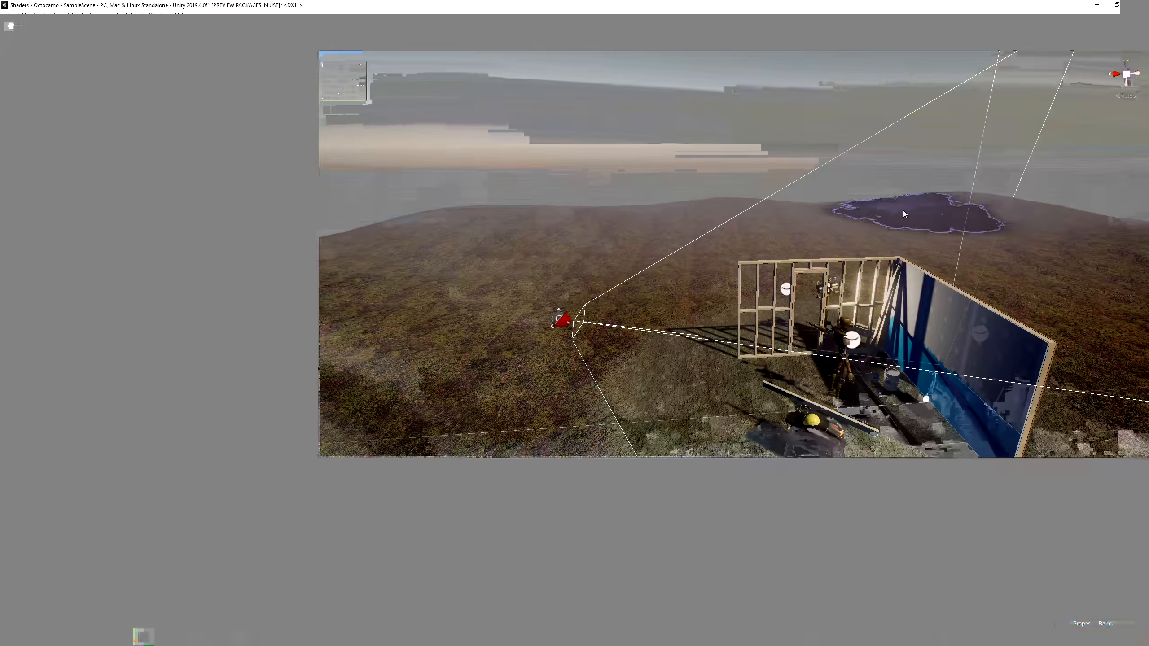
right_click_drag(769, 172, 839, 180)
right_click_drag(633, 149, 733, 155)
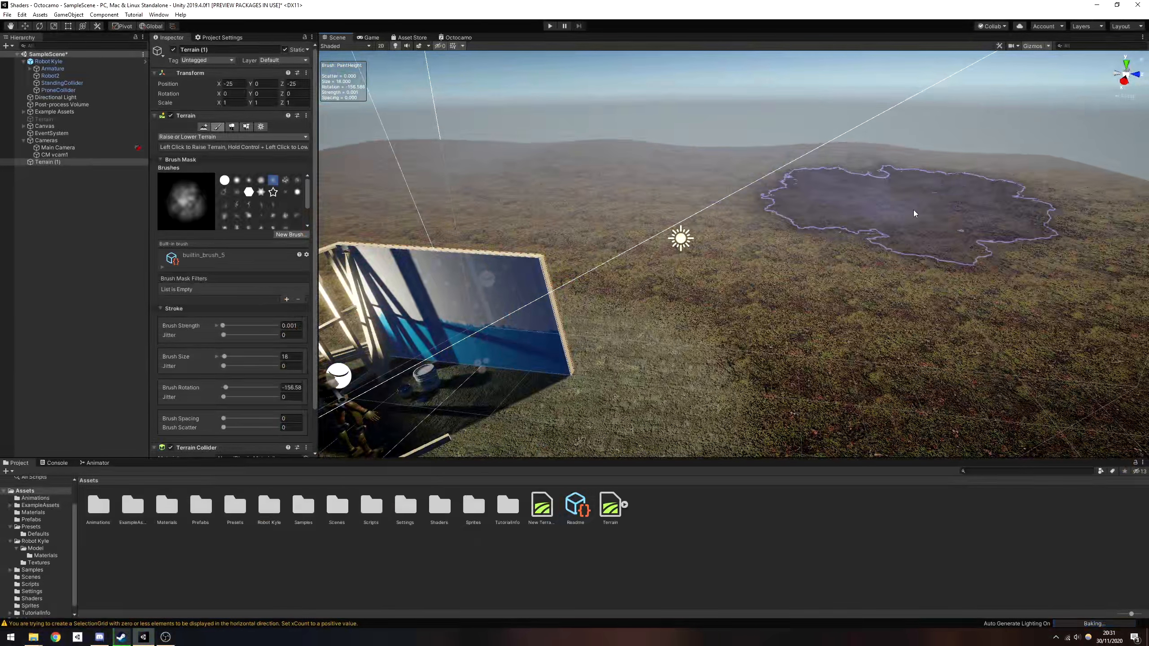
mouse_move(990, 221)
right_mouse_down()
mouse_move(886, 176)
mouse_move(430, 293)
mouse_move(352, 267)
mouse_move(1135, 263)
mouse_move(938, 252)
mouse_move(903, 270)
mouse_move(1036, 272)
mouse_move(10, 277)
mouse_move(366, 278)
right_mouse_up()
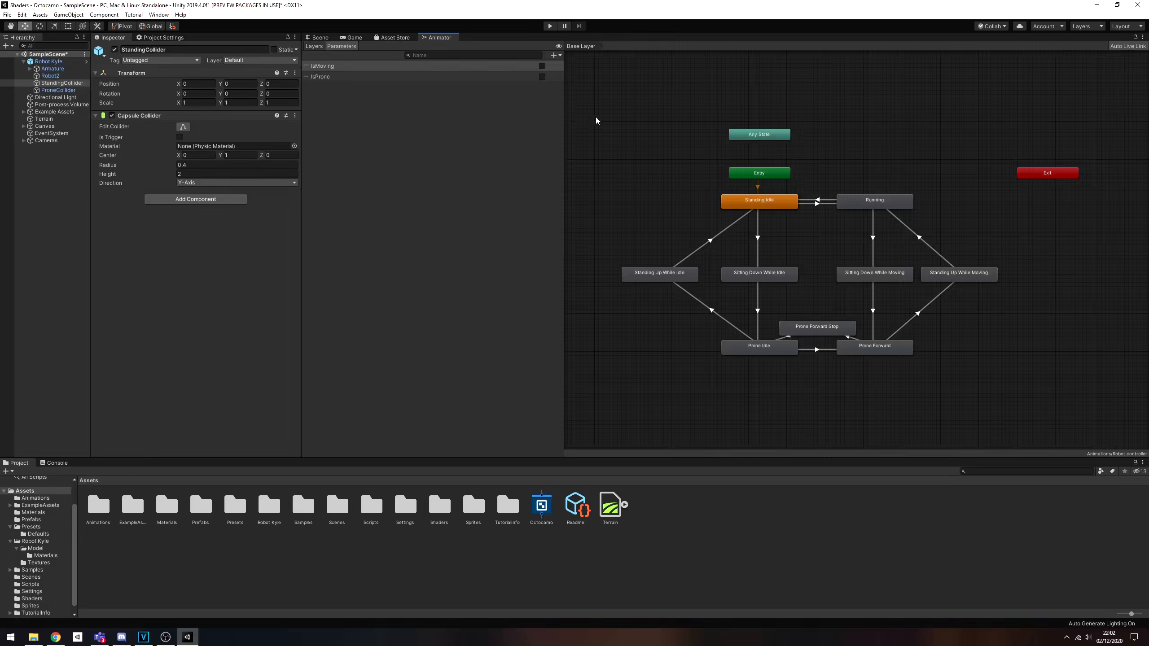
Examine the Running, Sitting Down While Moving and Prone Forward states in the robot's animator controller.
left_click(855, 205)
left_click(872, 273)
left_click(866, 347)
left_click(821, 278)
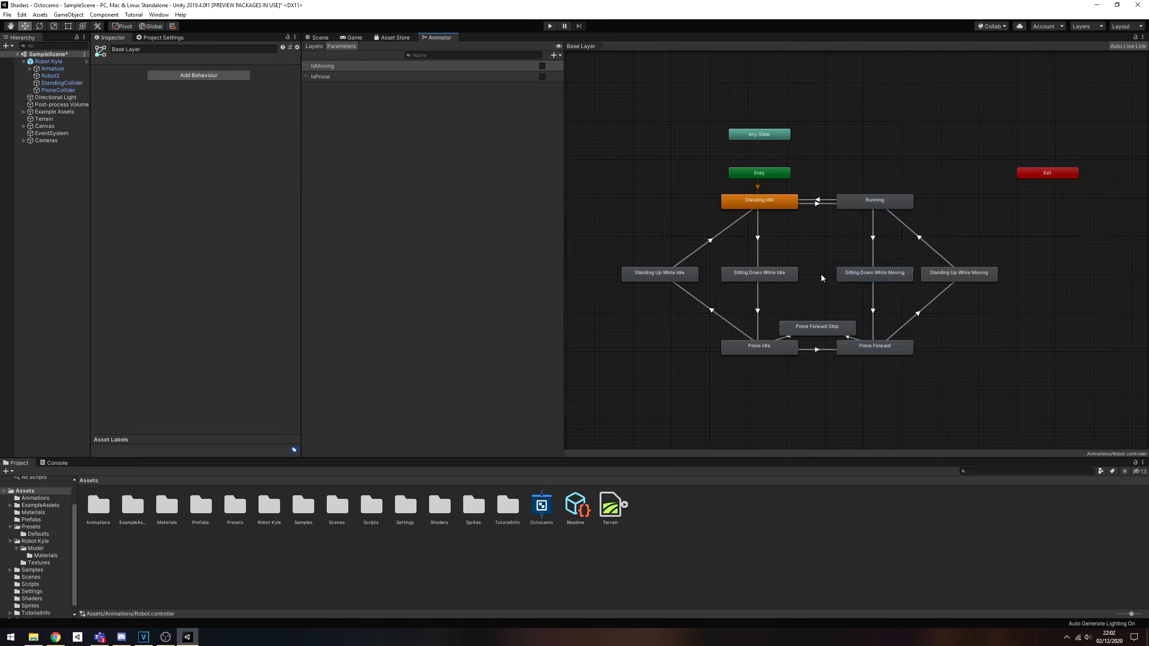
scroll(820, 274, "up", 4)
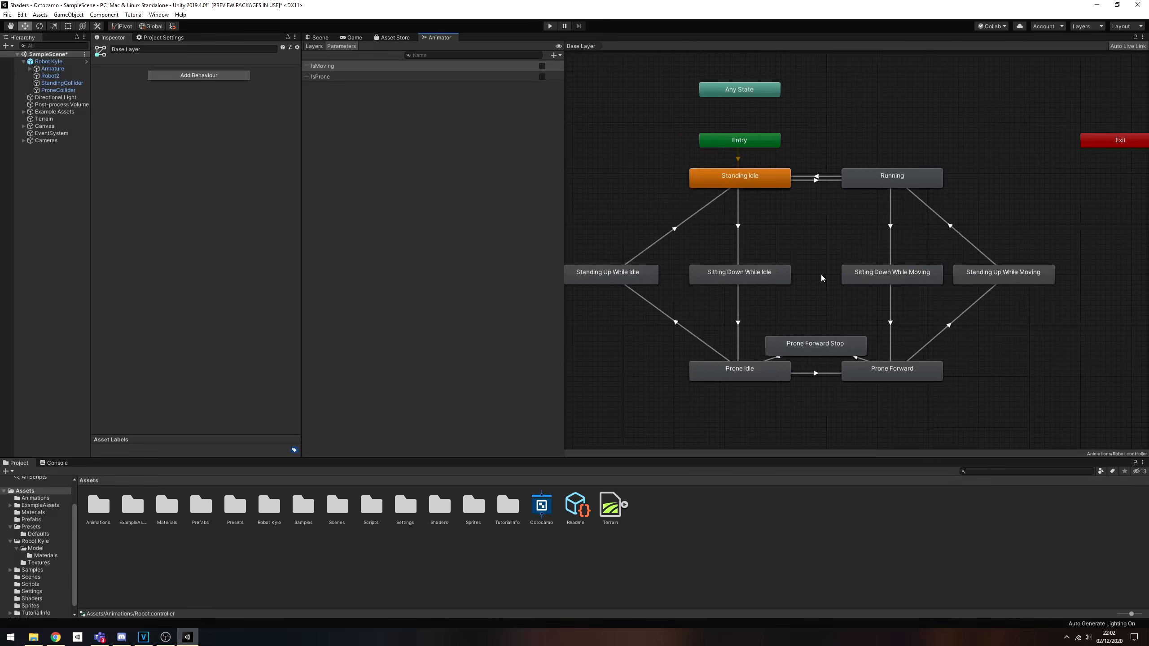
Inspect the transitions from Standing Idle to Sitting Down While Idle and from Standing Up While Idle back to Standing Idle.
left_click(780, 183)
left_click(774, 277)
left_click(769, 227)
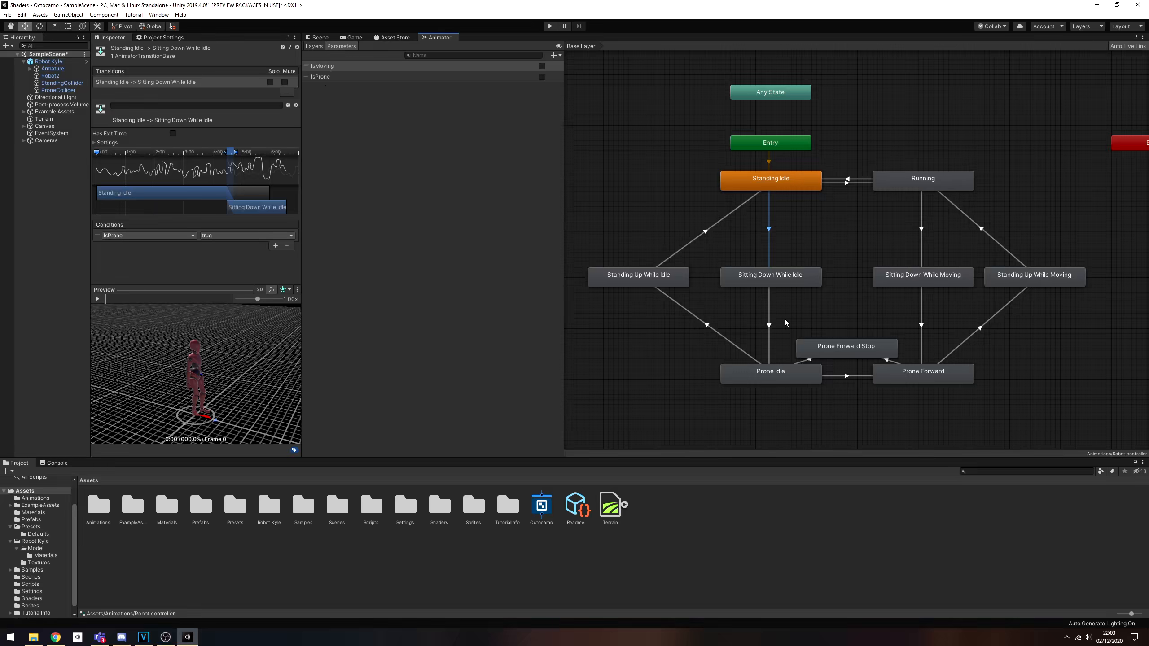
left_click(661, 270)
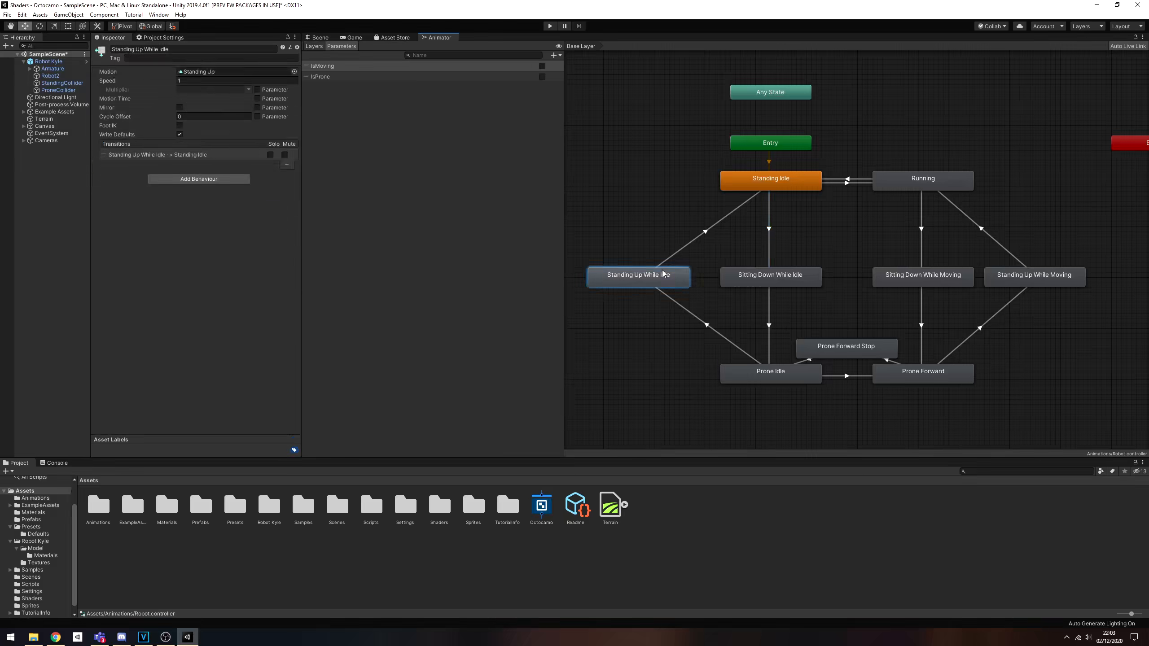
left_click(742, 188)
left_click(705, 231)
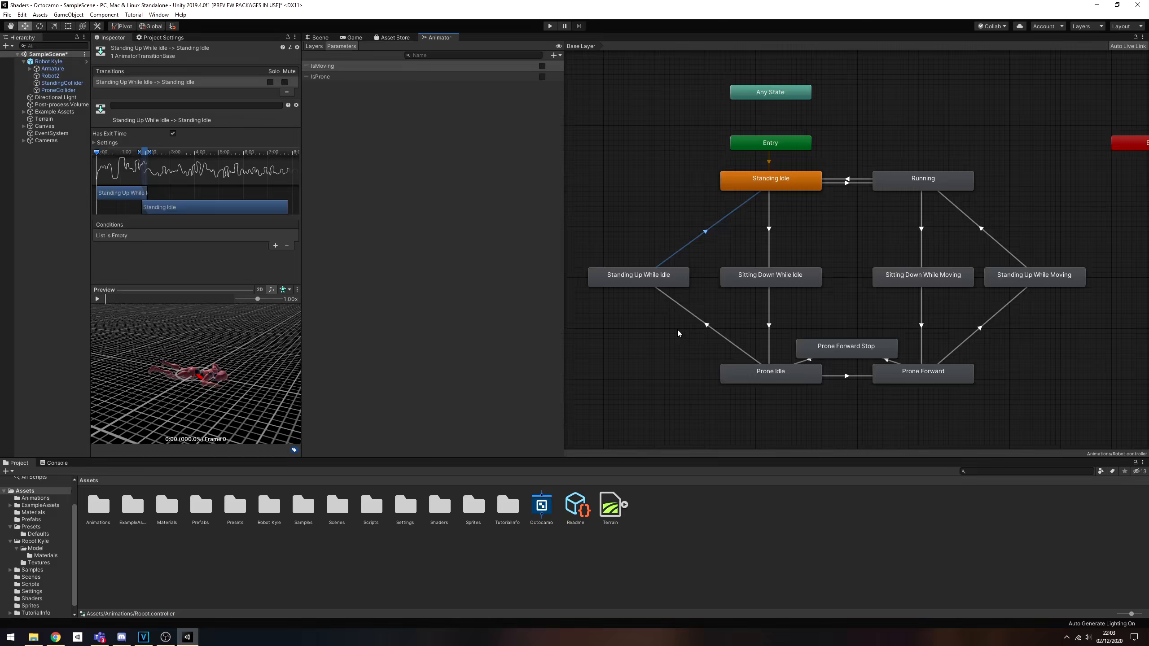
left_click(356, 85)
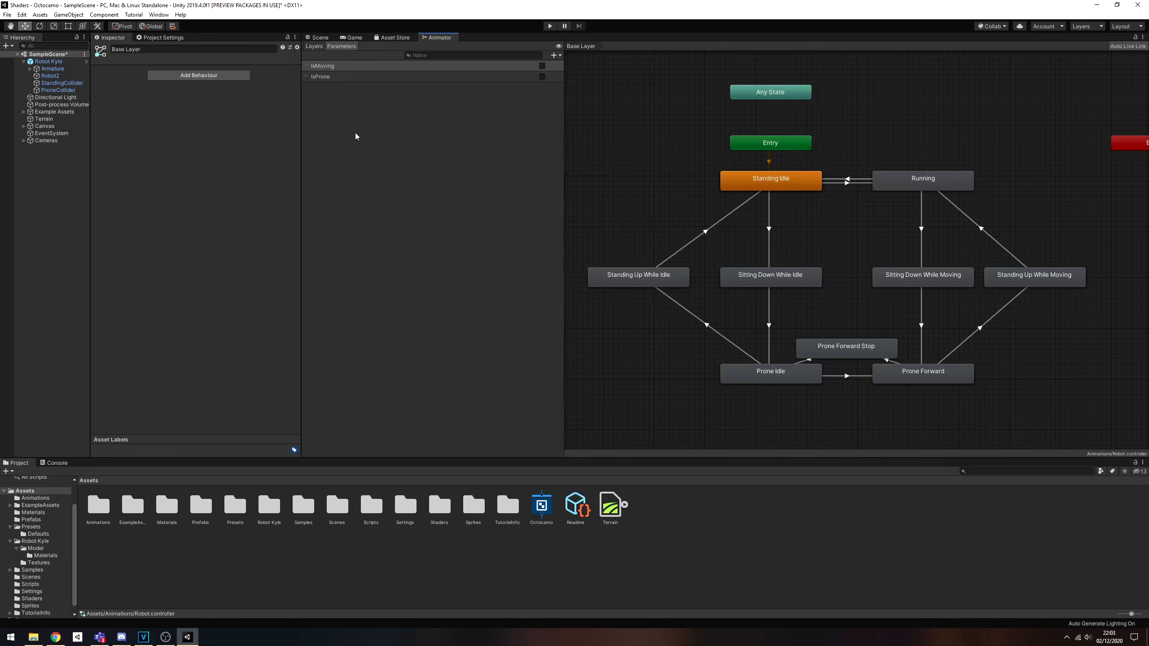
Create an empty child named Collider under Stud Pile and add a Box Collider component to it.
right_click(61, 170)
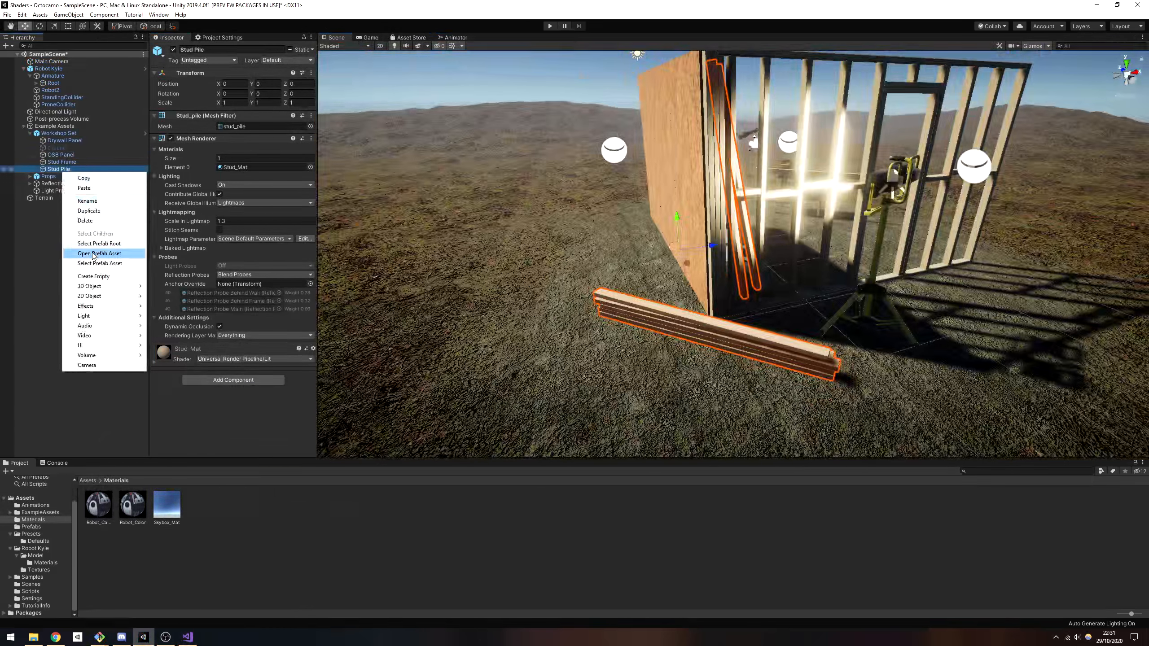
left_click(94, 276)
type("Collider")
key("Return")
left_click(233, 119)
left_click(233, 150)
Rotate the Stud Pile's collider about -44.5 degrees around Y, and scale and move it to fit the stacked studs.
left_click_drag(945, 294, 882, 326)
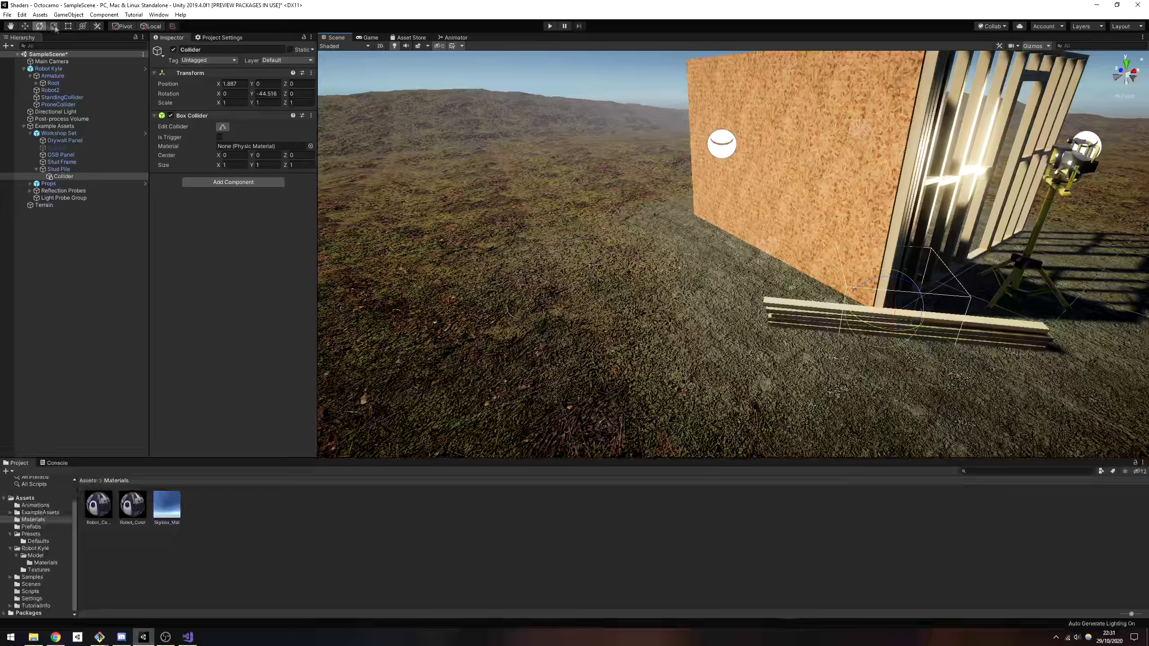
left_click(53, 26)
left_click_drag(685, 325, 681, 358)
left_click(25, 26)
left_click_drag(685, 272, 683, 200)
Add a Box Collider to Paint Supplies and set its X size to 0.7 and Y size to 0.8.
left_click(29, 183)
double_click(65, 191)
left_click(233, 127)
left_click(233, 157)
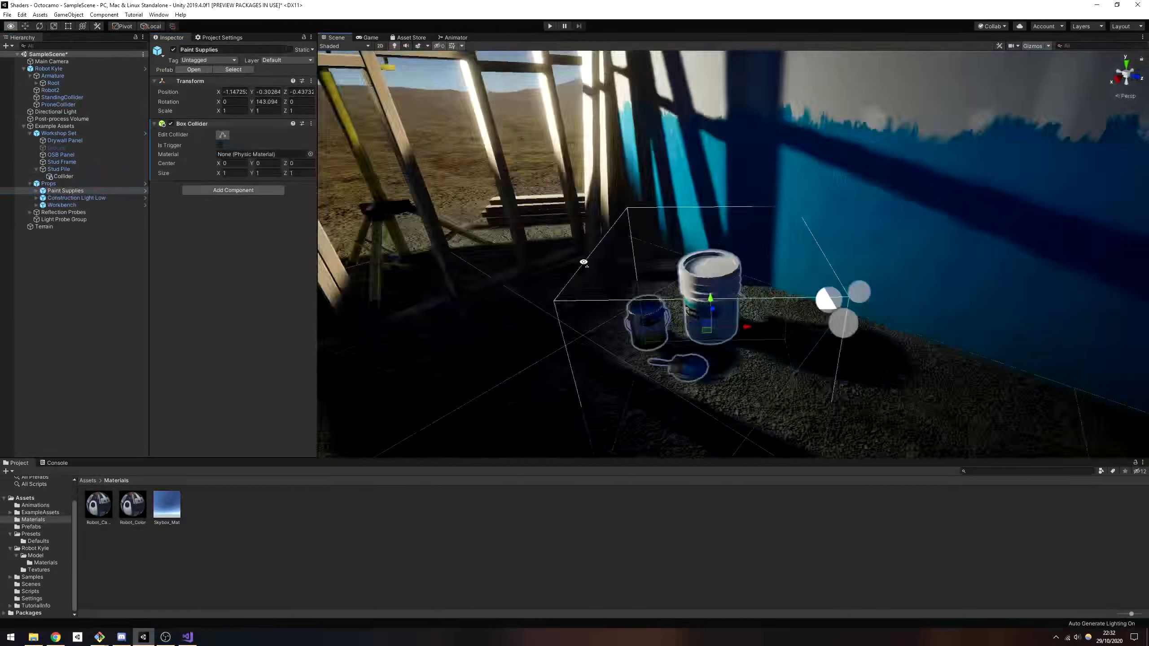
left_click(228, 174)
type(".7")
key("Tab")
type(".8")
key("Tab")
left_click_drag(678, 271, 860, 277, "alt")
Add a collider component to Construction Light Low.
double_click(76, 198)
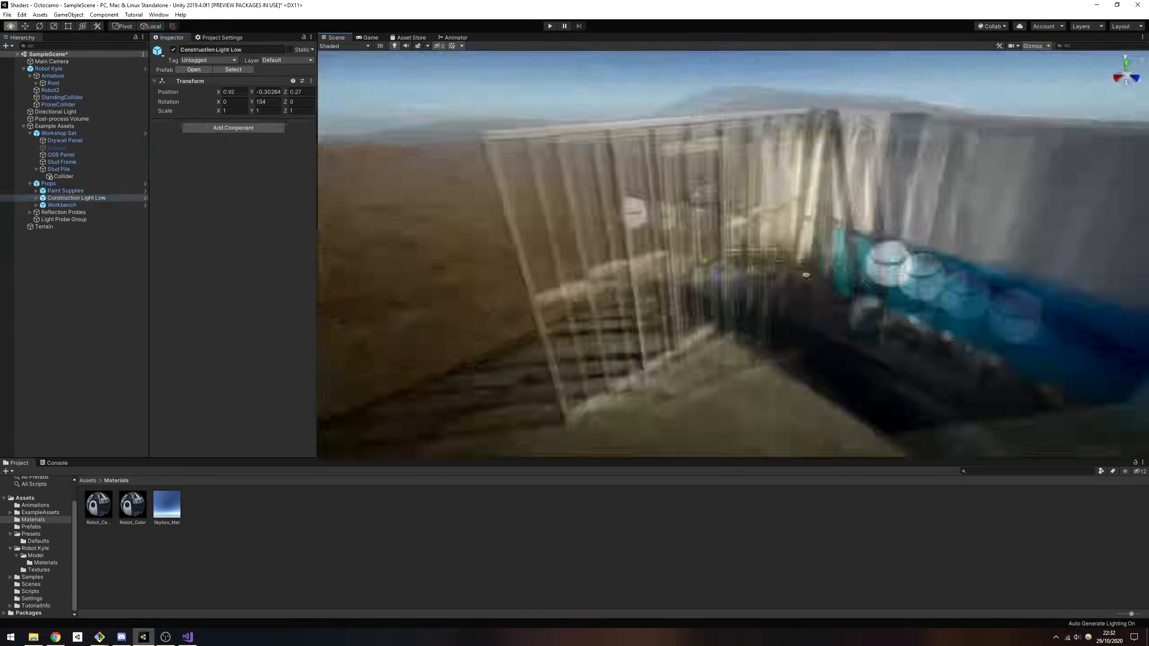
left_click(233, 127)
left_click(233, 158)
Create an empty child named Collider under Workbench and give it a Box Collider component.
double_click(62, 205)
left_click(37, 205)
right_click(70, 205)
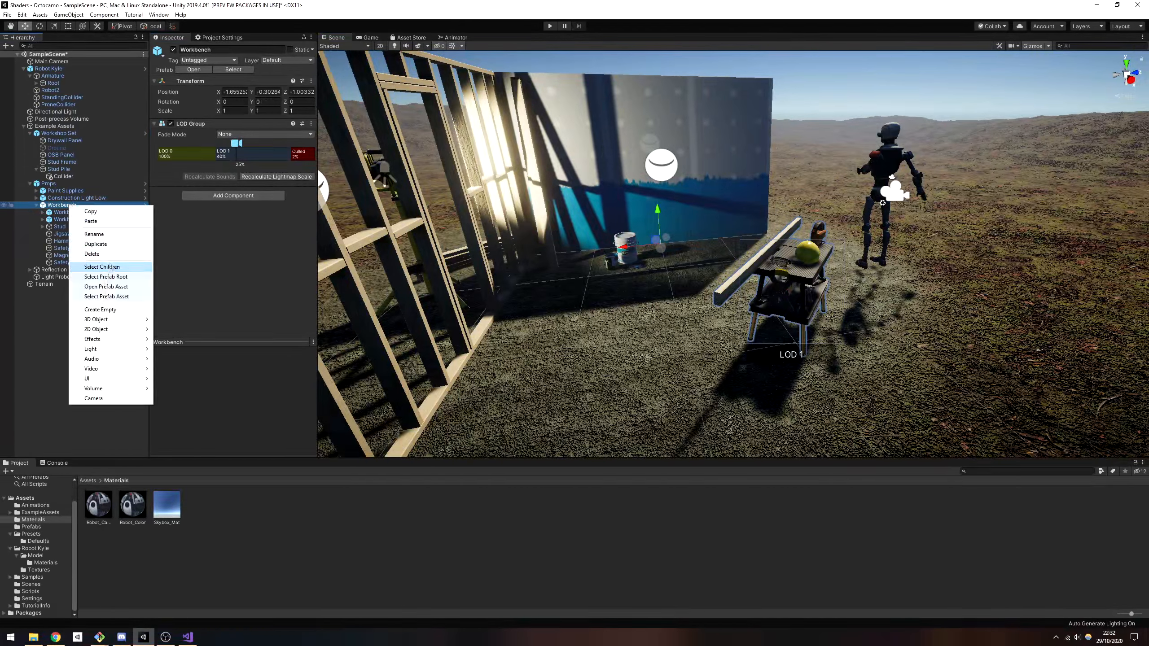
left_click(81, 310)
left_click(233, 119)
left_click(233, 149)
left_click(92, 270)
type("Collider")
key("Return")
Move the workbench's collider over the bench and rotate it about -47.6 degrees around Y to align with it.
left_click_drag(656, 240, 779, 289)
right_click_drag(724, 254, 718, 441)
key("e")
left_click_drag(785, 317, 755, 290)
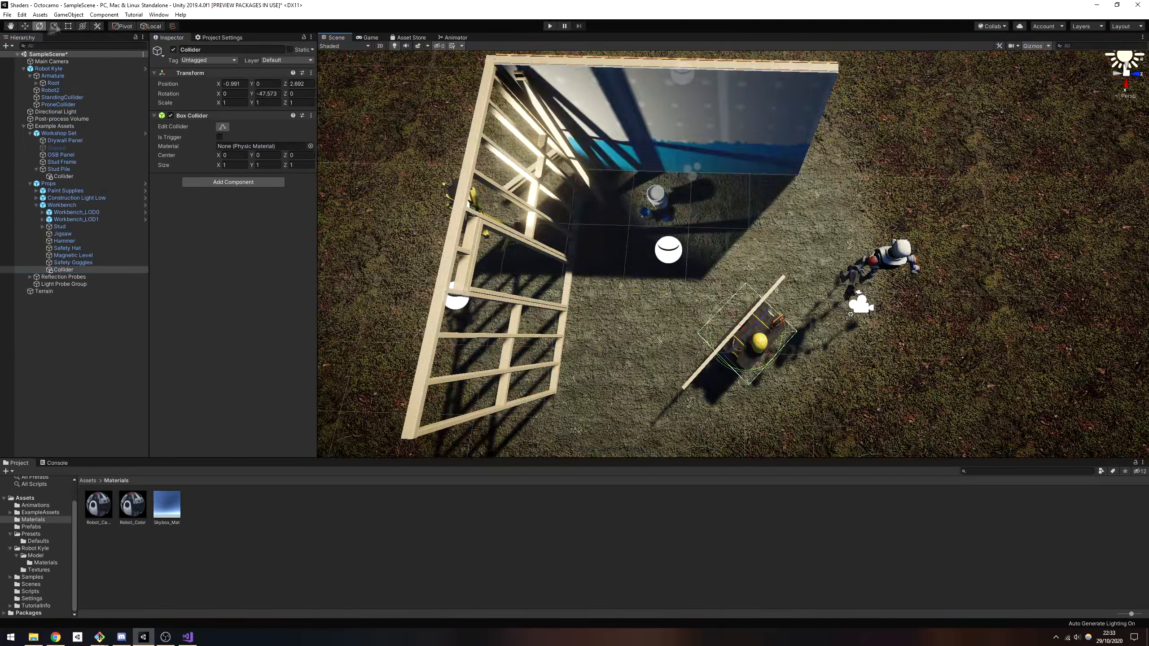
key("r")
right_click_drag(818, 263, 556, 144)
Create an empty child named Collider under Stud Frame and attach a Box Collider component.
double_click(68, 125)
left_click_drag(769, 254, 769, 344, "alt")
right_click(62, 161)
left_click(81, 268)
left_click(92, 169)
type("Collider")
key("Return")
left_click(233, 120)
left_click(233, 149)
Fit the Stud Frame's collider to the wall at a scale of about 0.24 × 2.4 × 3.76, and duplicate it.
left_click_drag(769, 253, 607, 281, "alt")
left_click_drag(750, 303, 769, 199)
key("w")
key("r")
left_click_drag(730, 206, 729, 152)
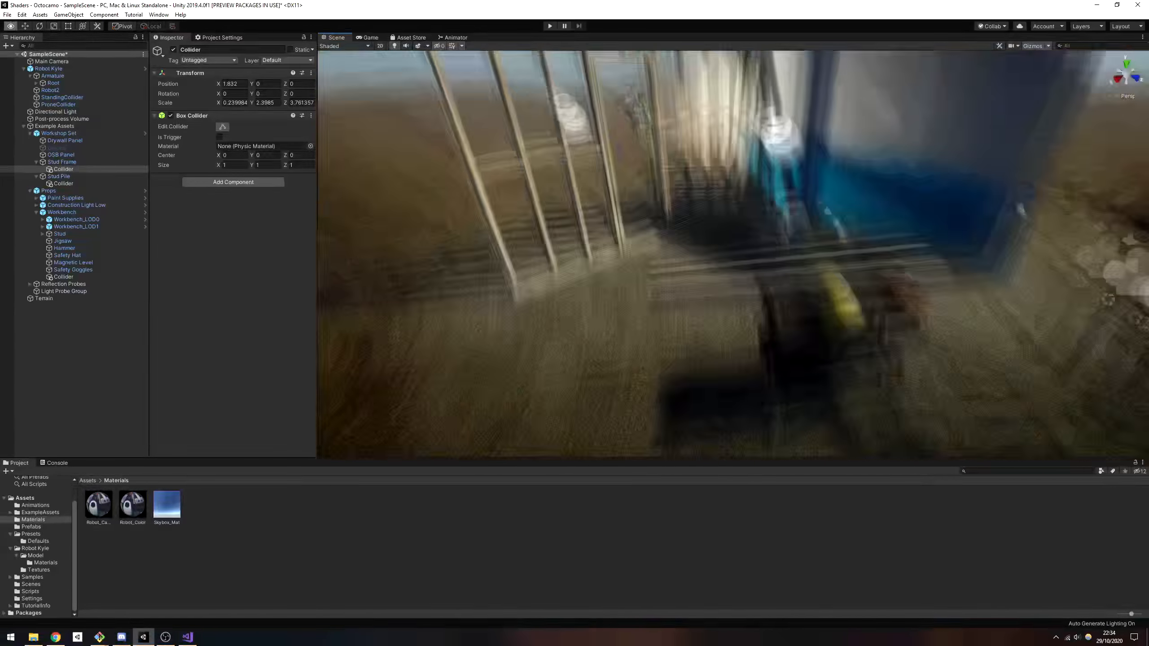
left_click_drag(769, 199, 588, 190, "alt")
key("ctrl+d")
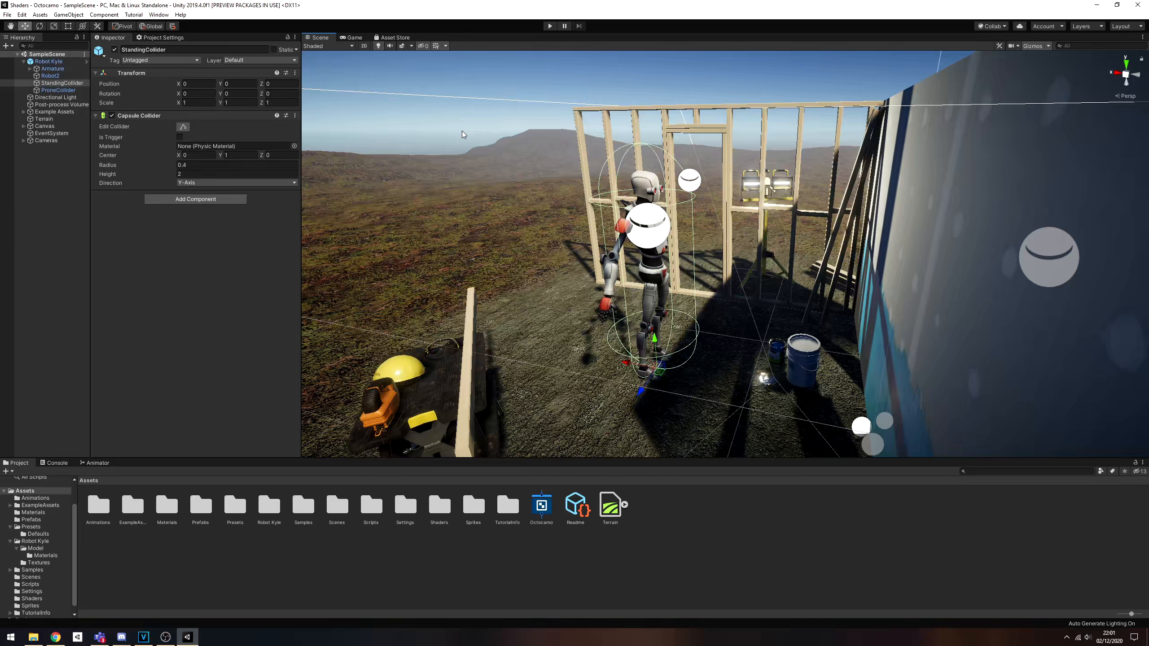
Compare the capsule colliders of Robot Kyle's StandingCollider and ProneCollider, toggling the prone one on and off.
left_click(63, 84)
left_click(68, 90)
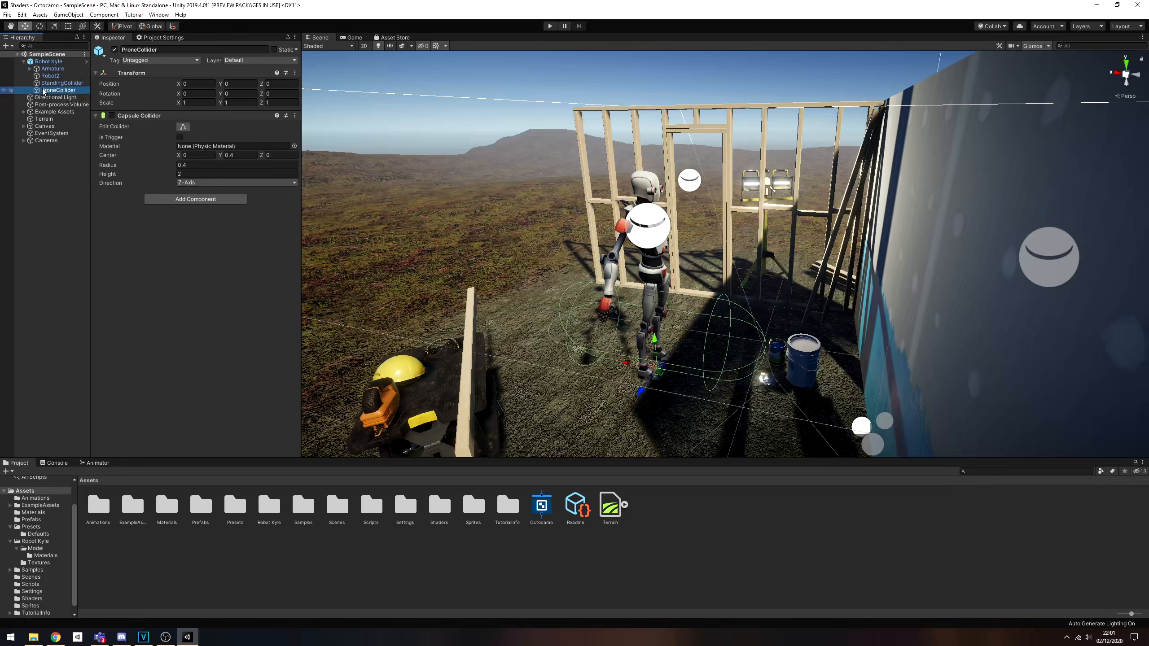
right_click_drag(672, 283, 542, 281)
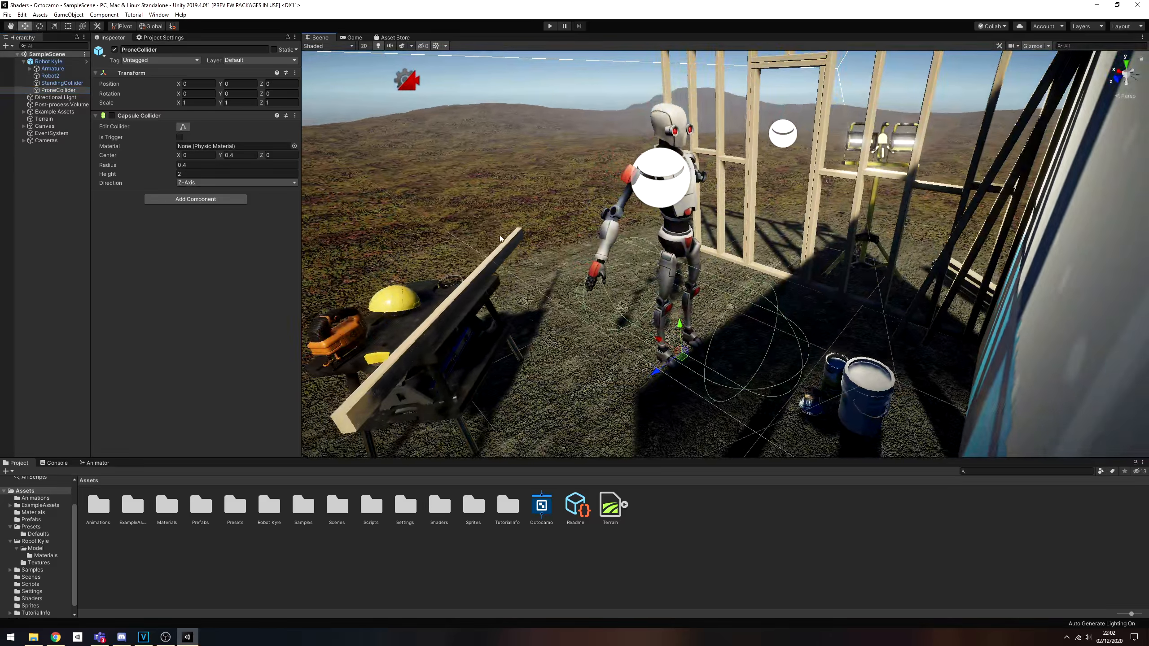
left_click(111, 116)
left_click(112, 116)
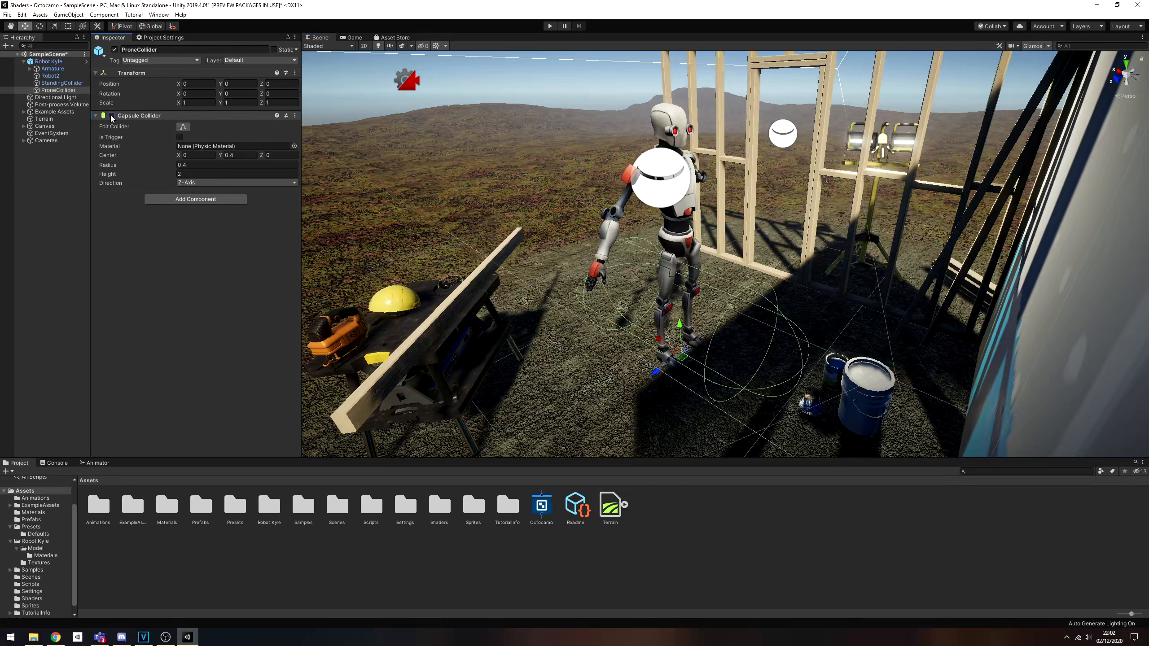
left_click(52, 84)
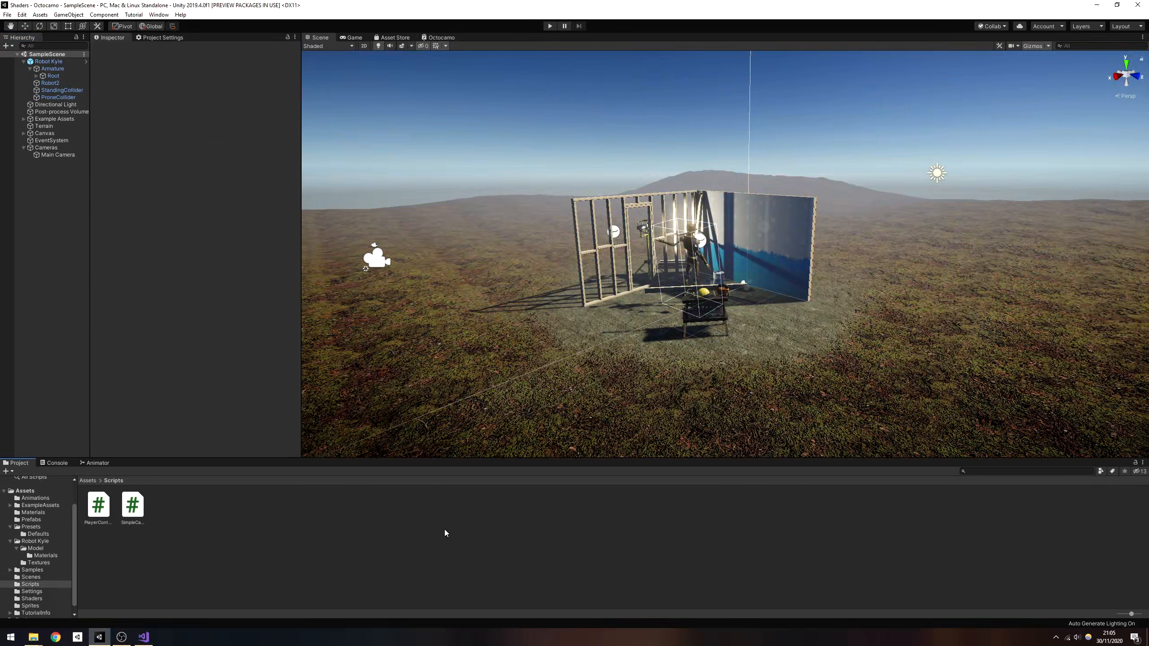
Attach the PlayerController script to Robot Kyle.
left_click(49, 61)
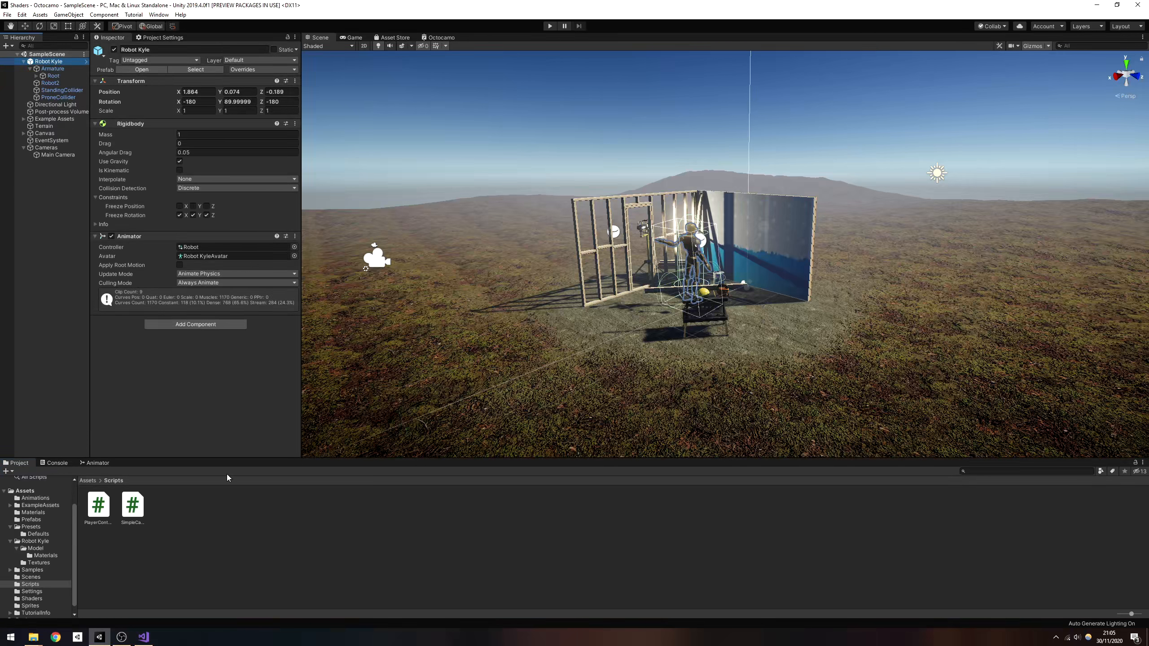
left_click_drag(93, 513, 131, 319)
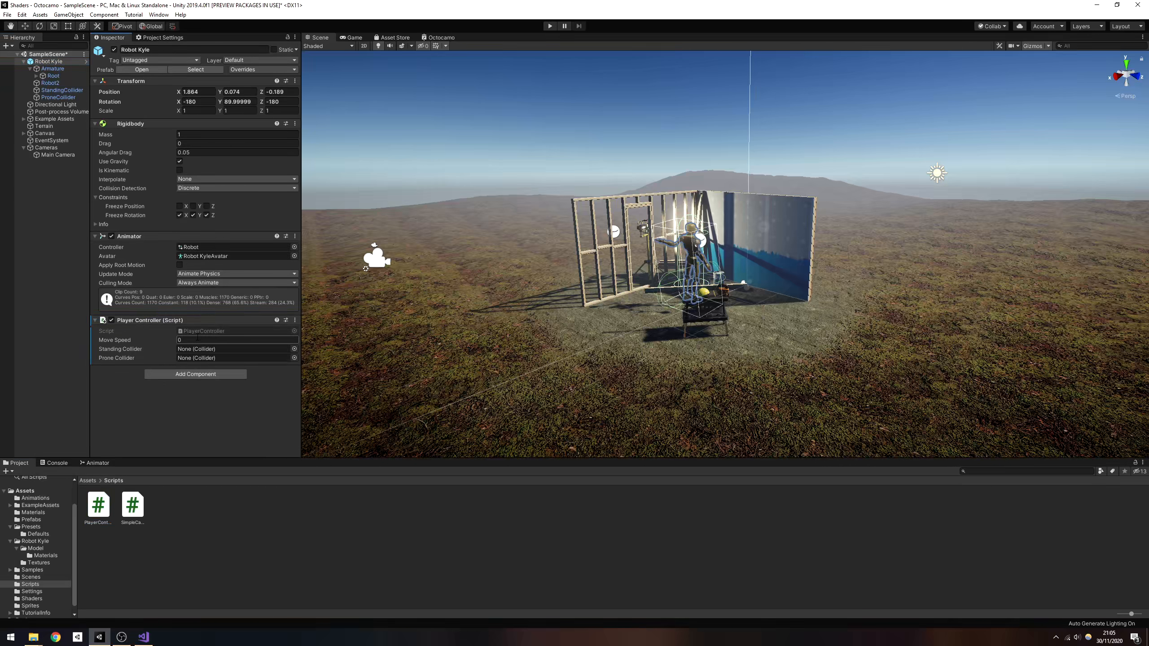
Set the Player Controller's Move Speed to 1.5 and assign StandingCollider and ProneCollider to its matching collider slots.
left_click(195, 340)
left_click_drag(62, 90, 188, 363)
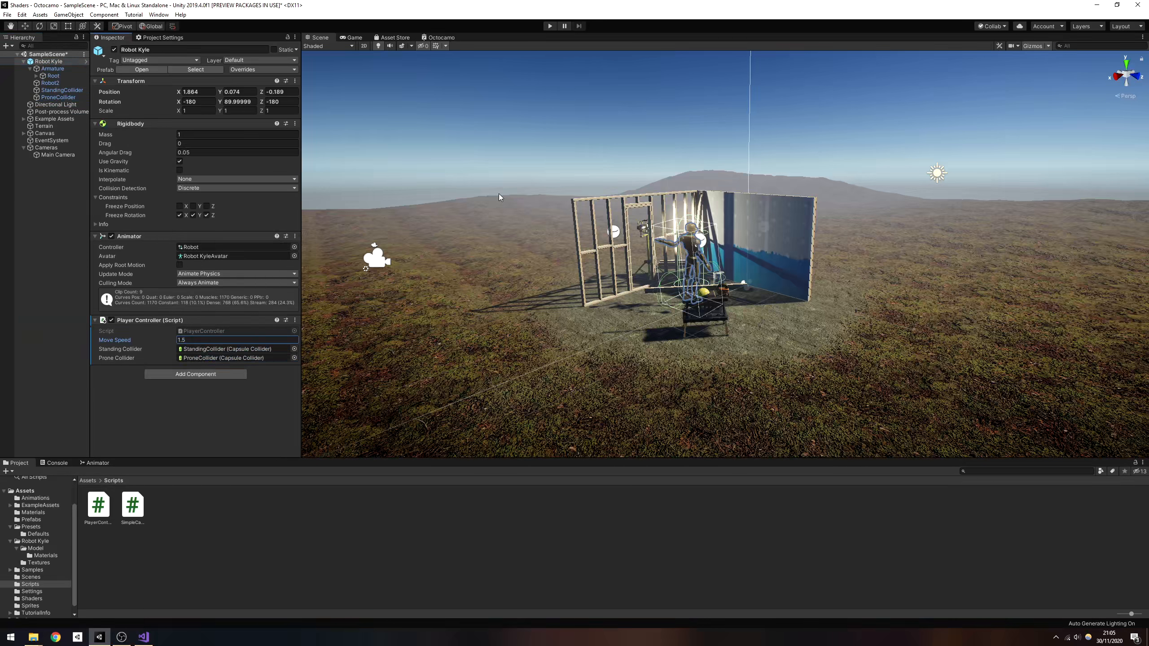
Play-test Robot Kyle by walking sideways, going prone and crawling around, and exit Play mode.
left_click(550, 26)
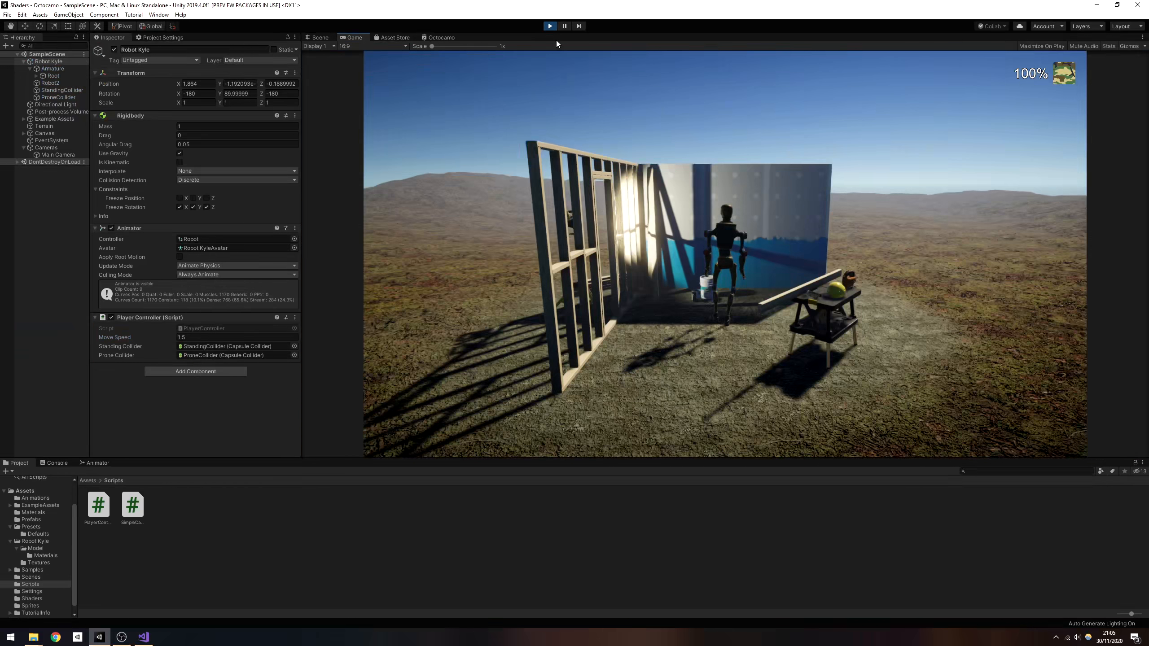
key("d")
key("a")
key("d")
key("d")
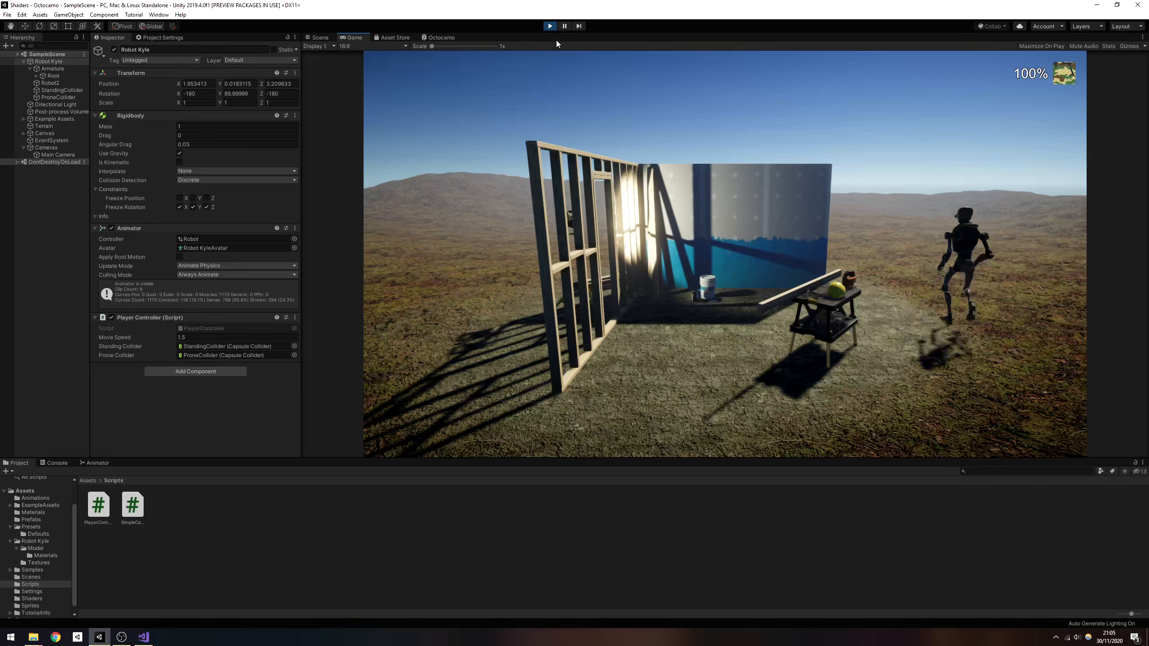
key("c")
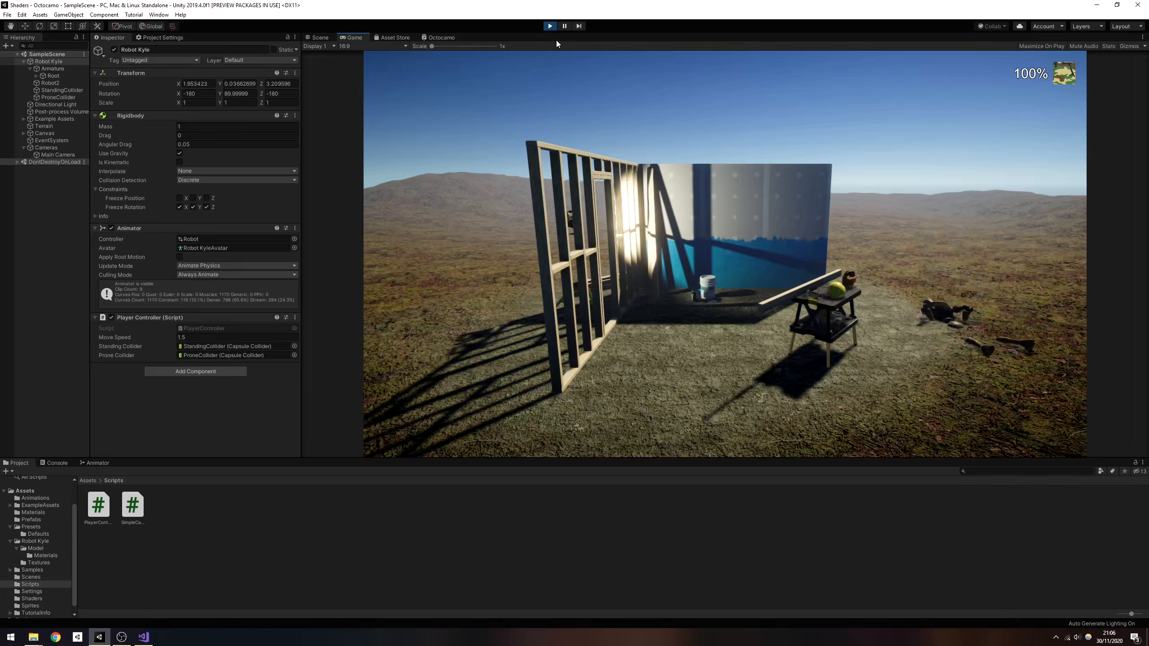
key("w")
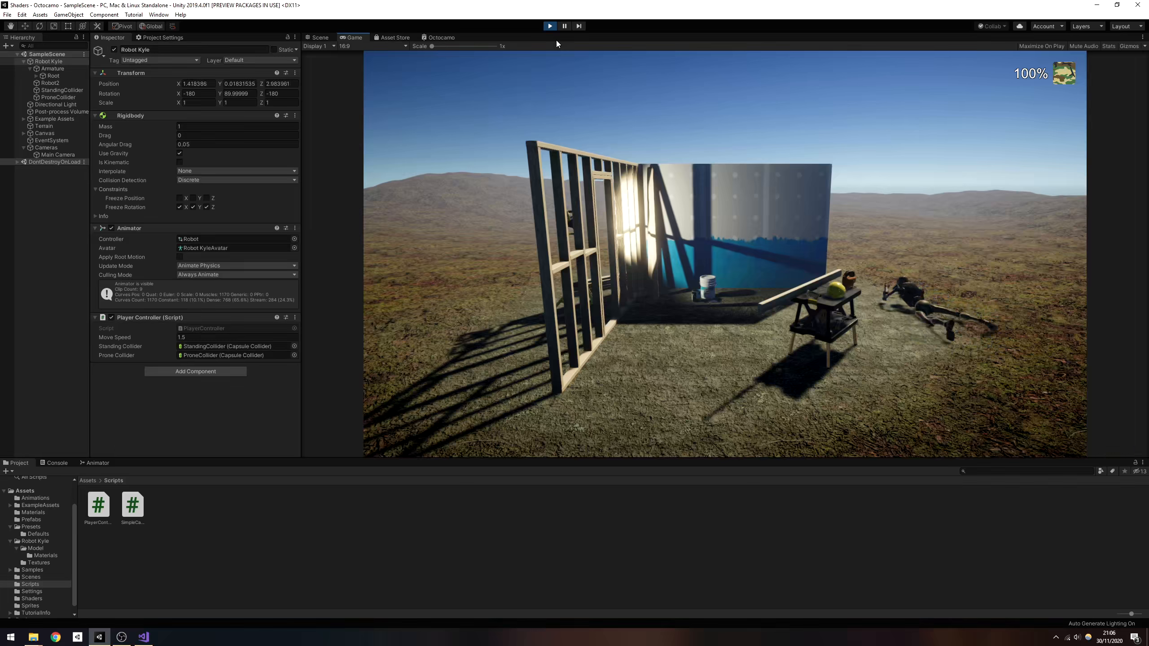
key("w")
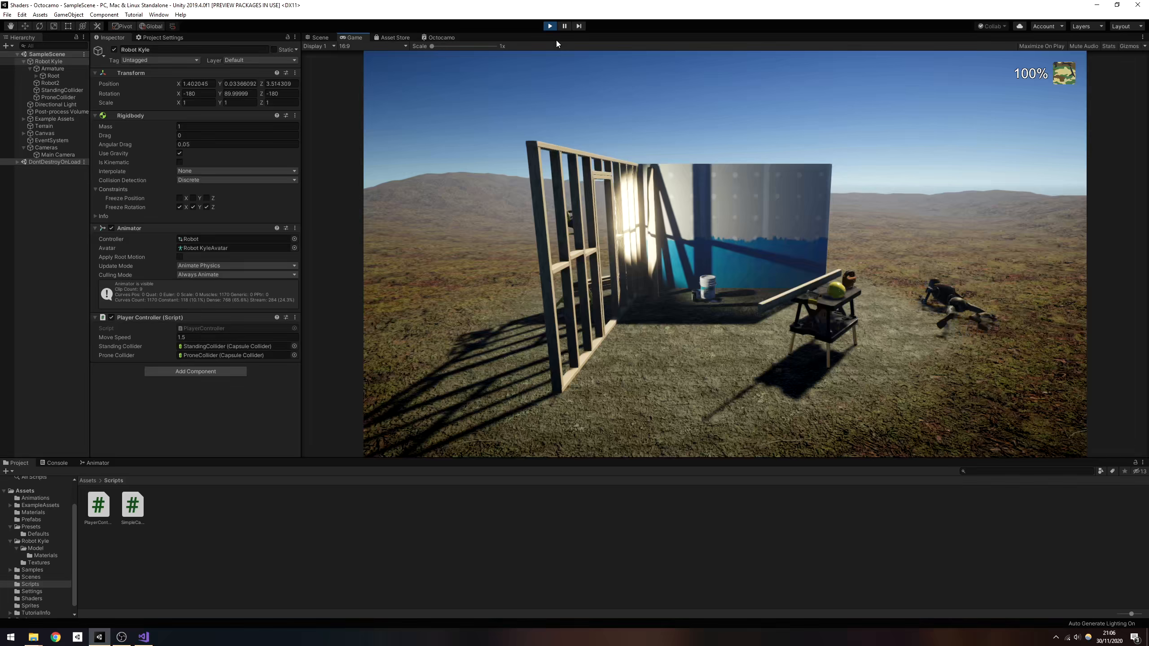
key("s")
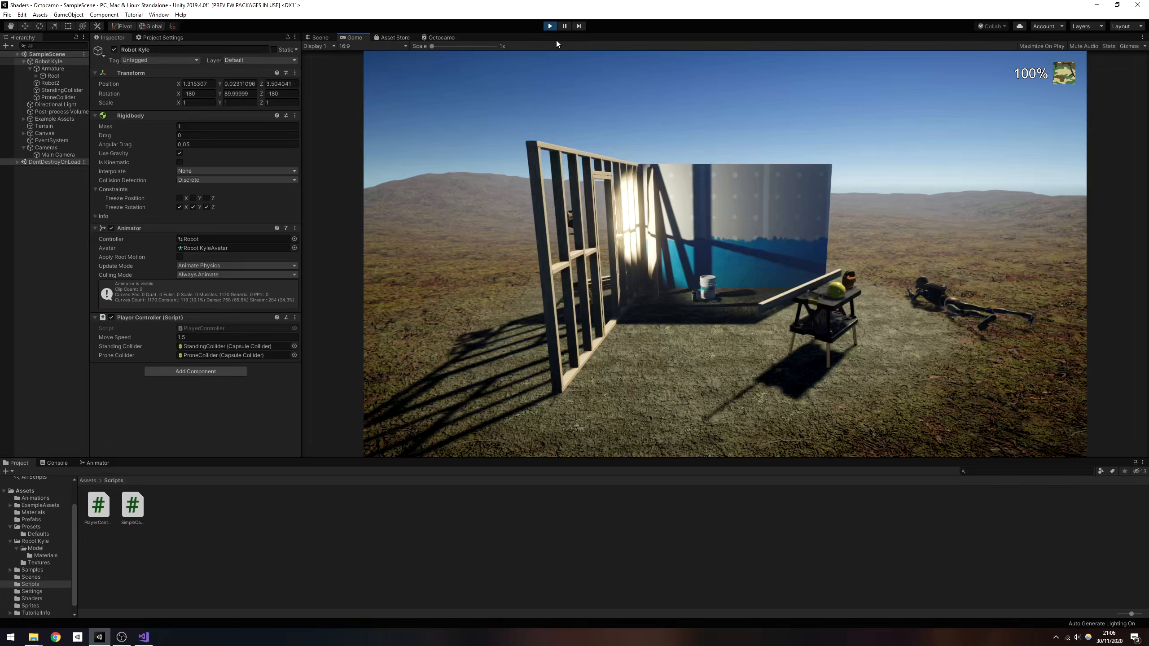
left_click(550, 25)
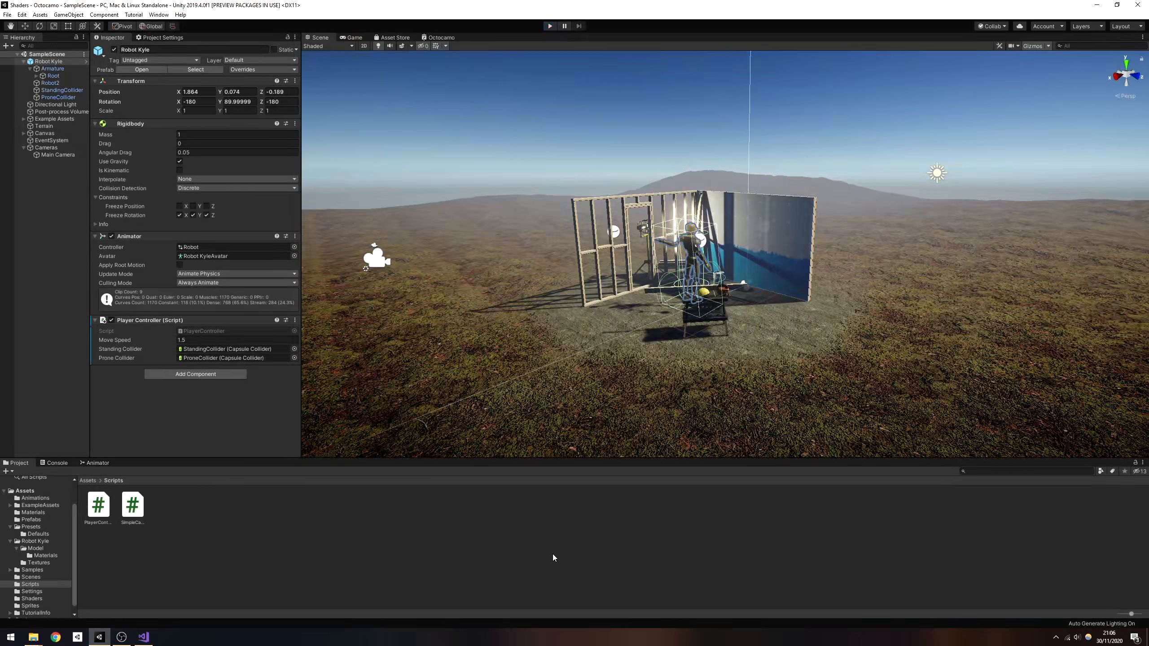
Filter the project assets by the Texture type and the search term albedo.
left_click(553, 554)
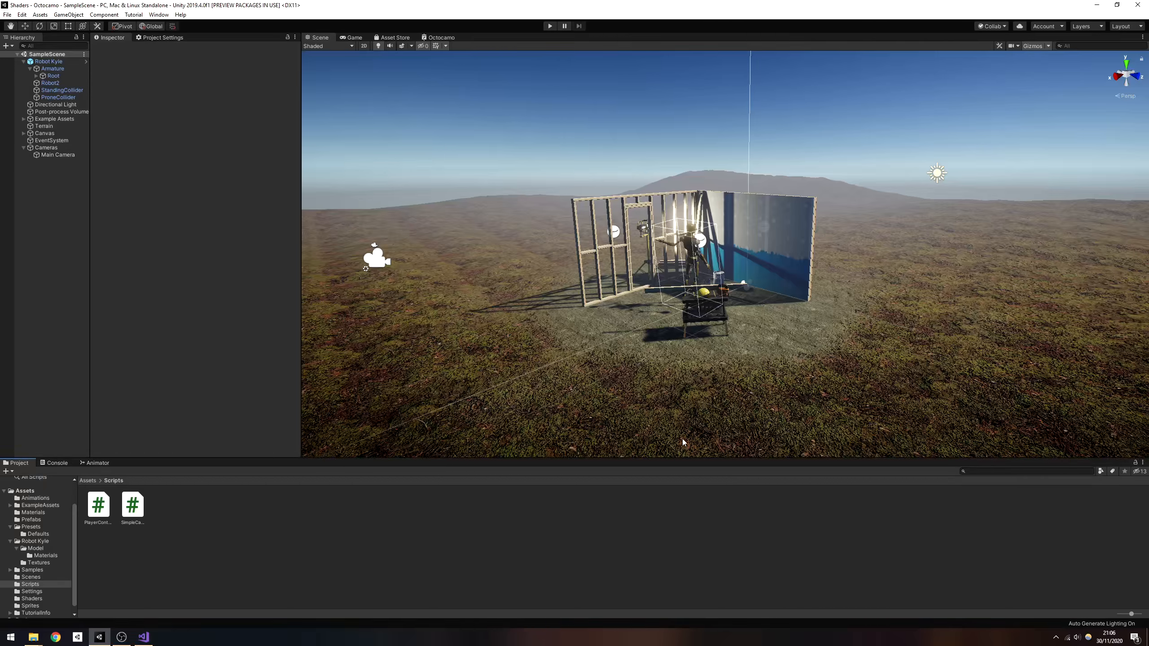
left_click(994, 472)
left_click(1101, 473)
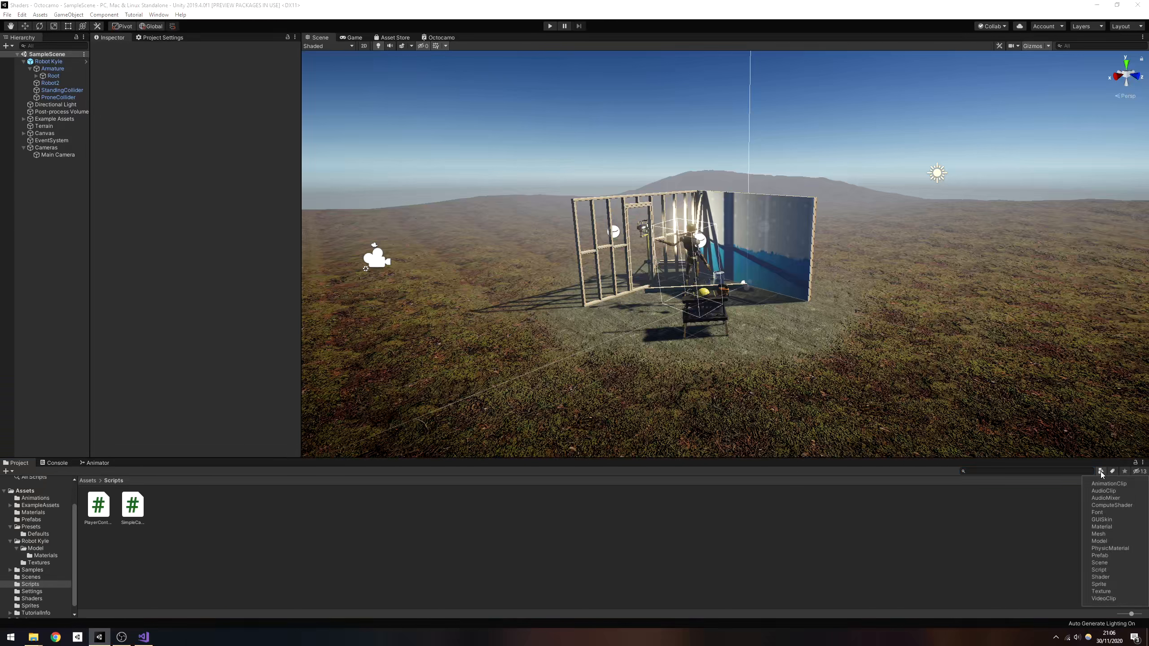
left_click(1102, 591)
left_click(991, 472)
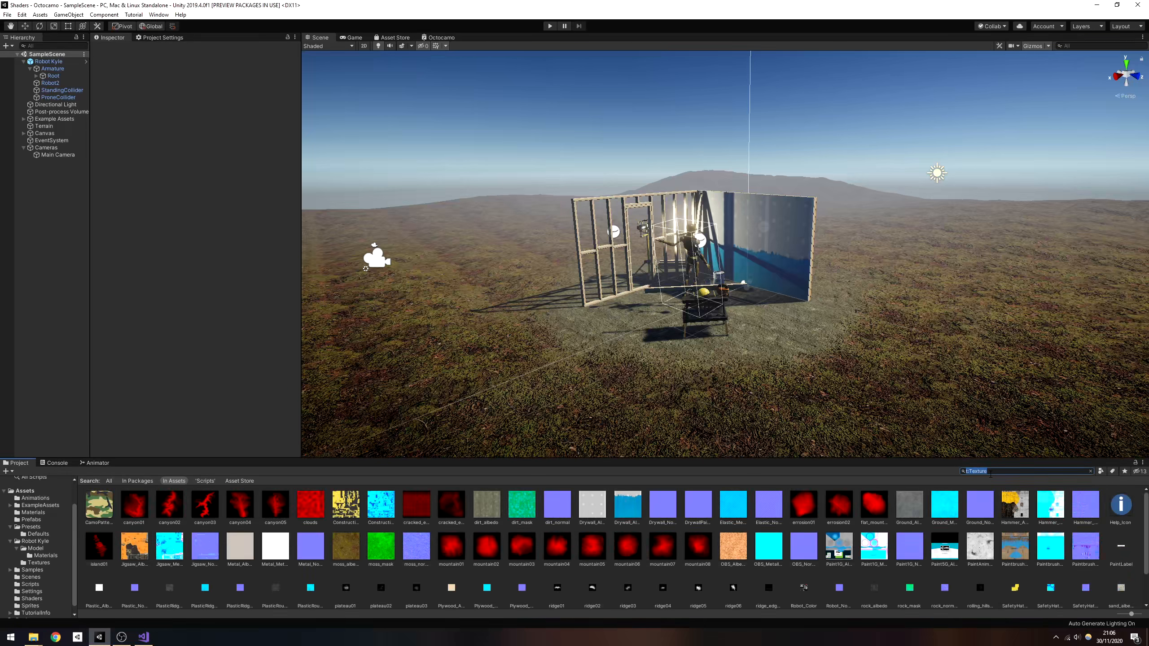
left_click(991, 473)
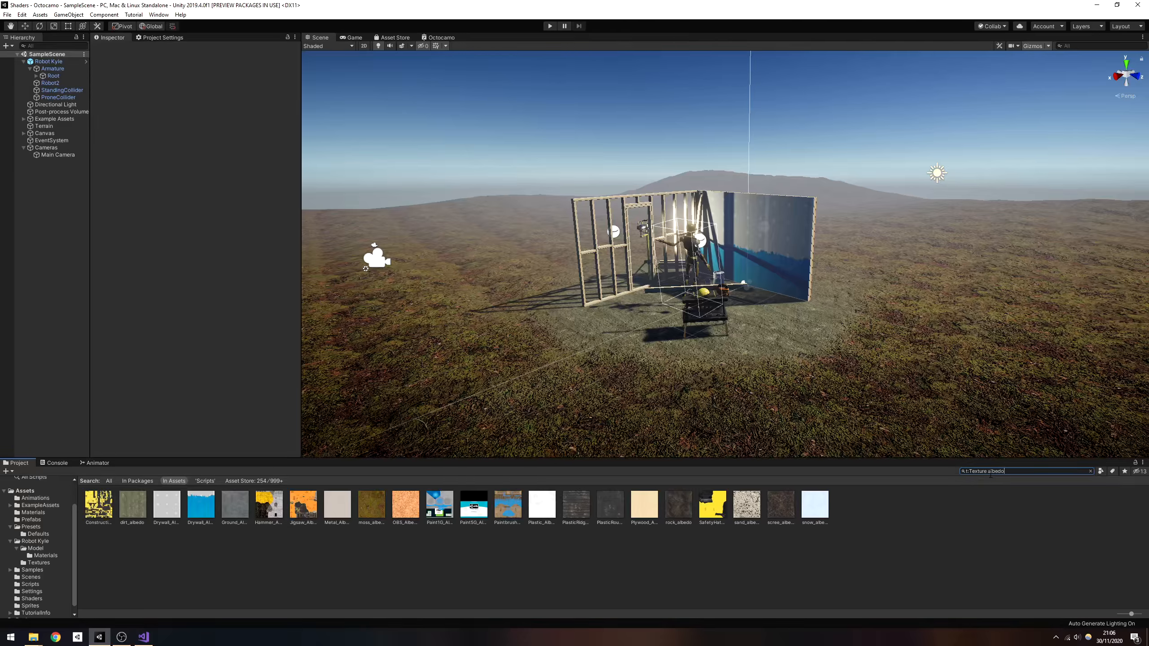
Select all the albedo textures to review their shared import settings, and clear the asset search.
left_click(99, 504)
left_click(819, 506, "shift")
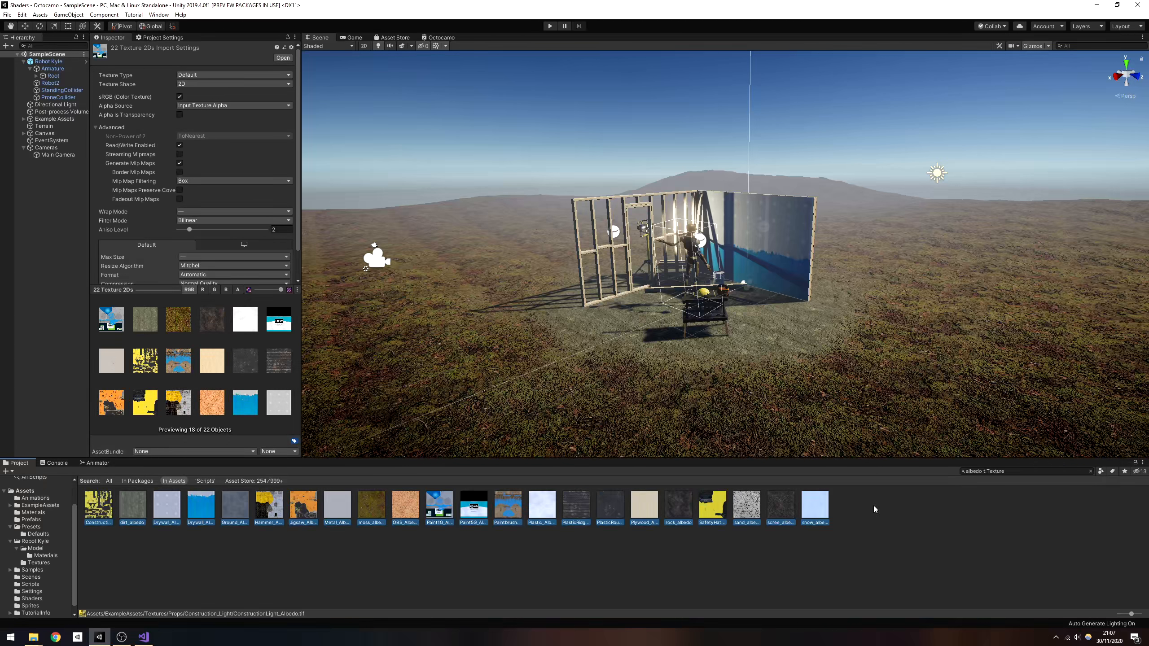
left_click(936, 554)
left_click(1086, 472)
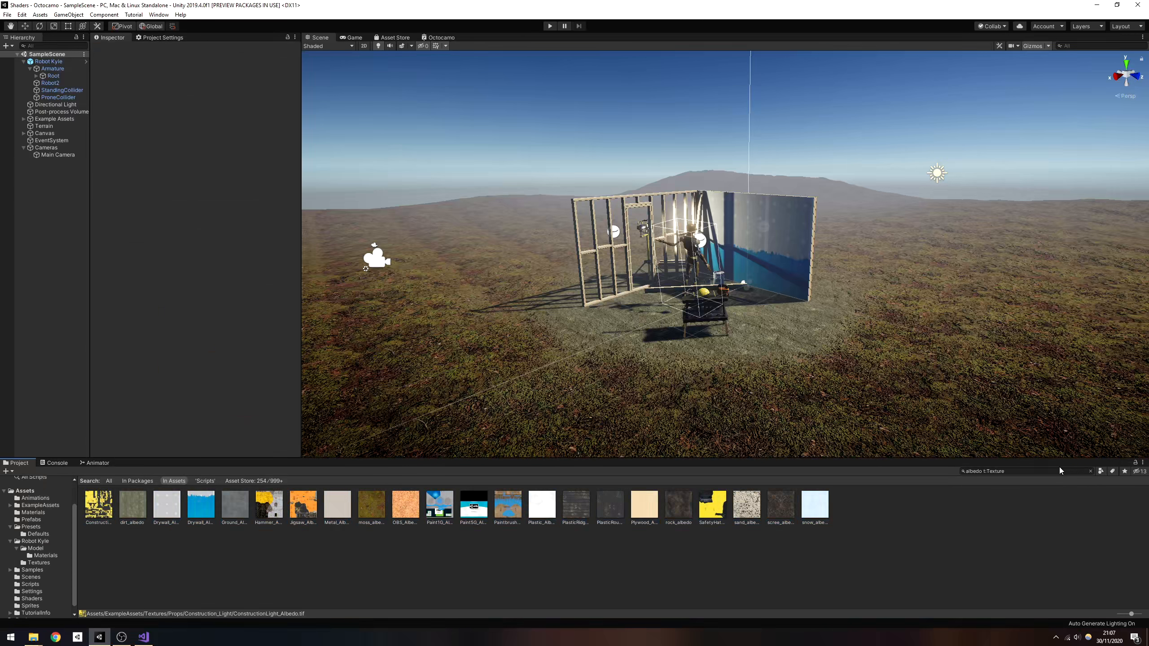
left_click(1090, 471)
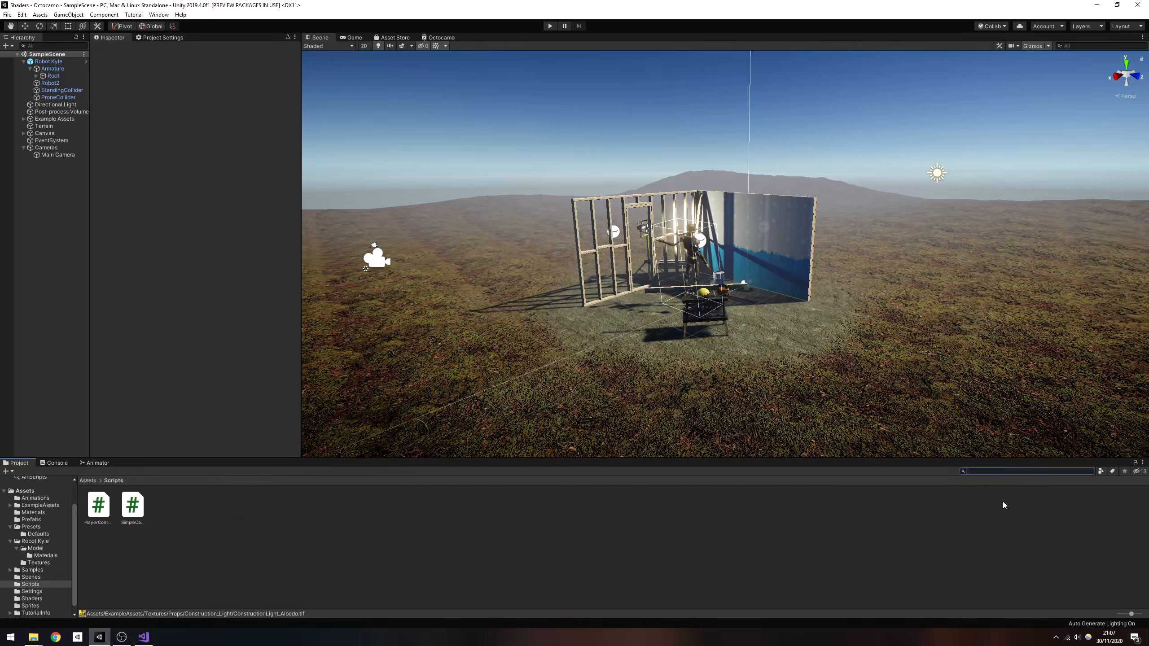
Create a C# script named CamoDatabase in the Scripts folder and open it in Visual Studio.
left_click(201, 515)
right_click(201, 515)
mouse_move(283, 290)
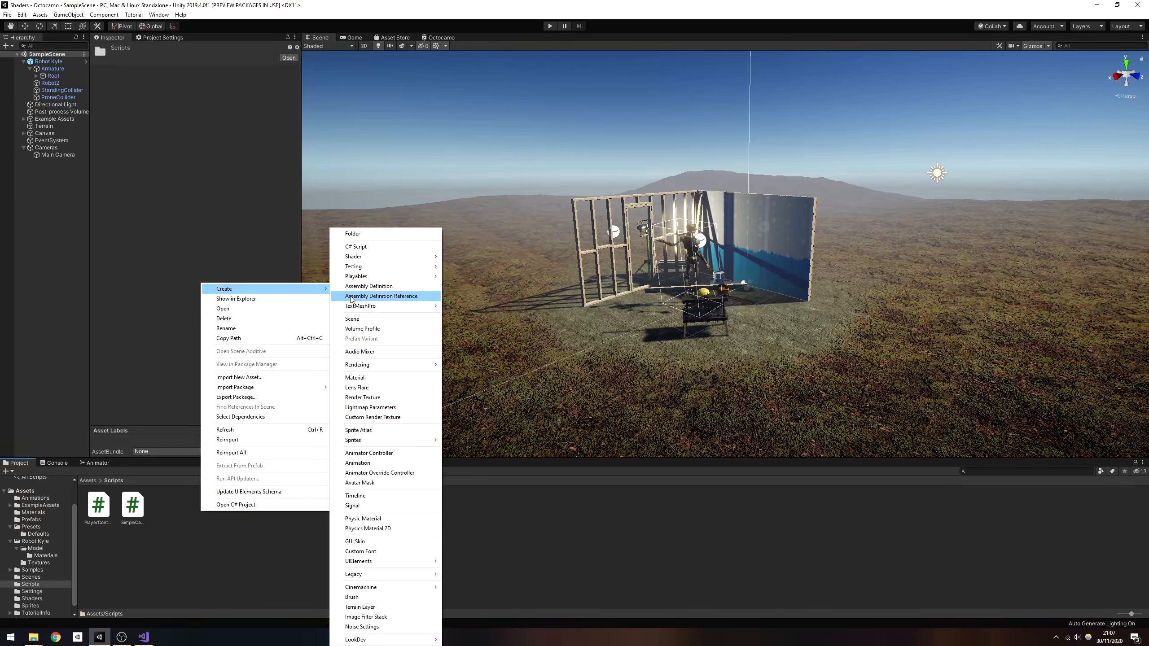
left_click(381, 247)
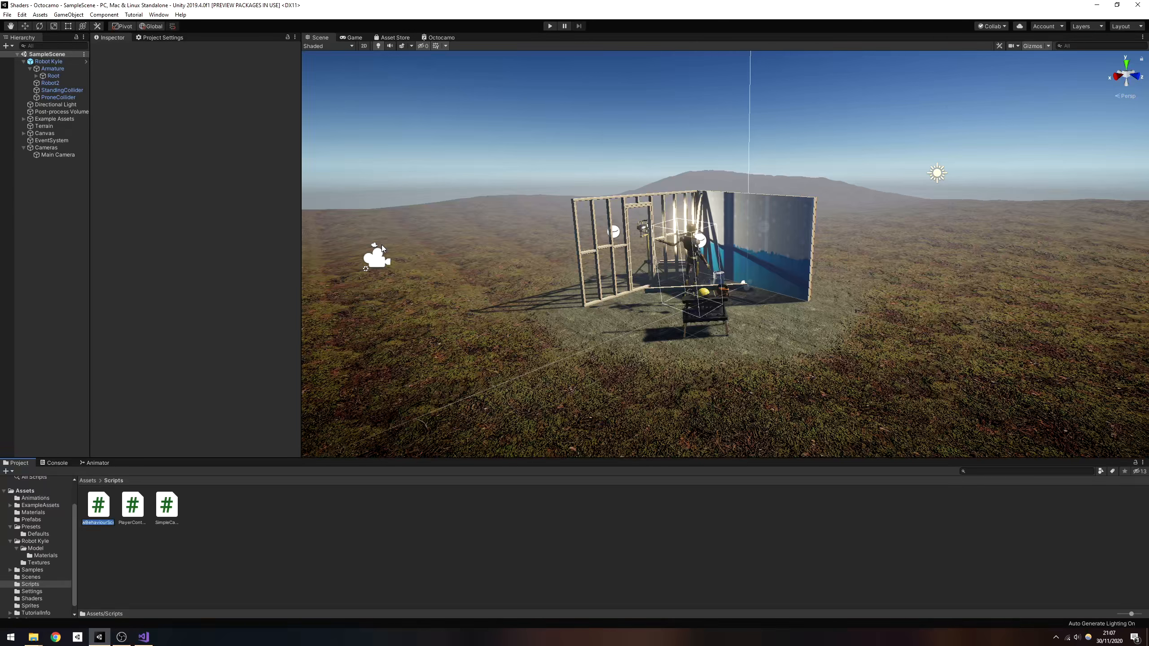
type("CamoDatabase")
key("Return")
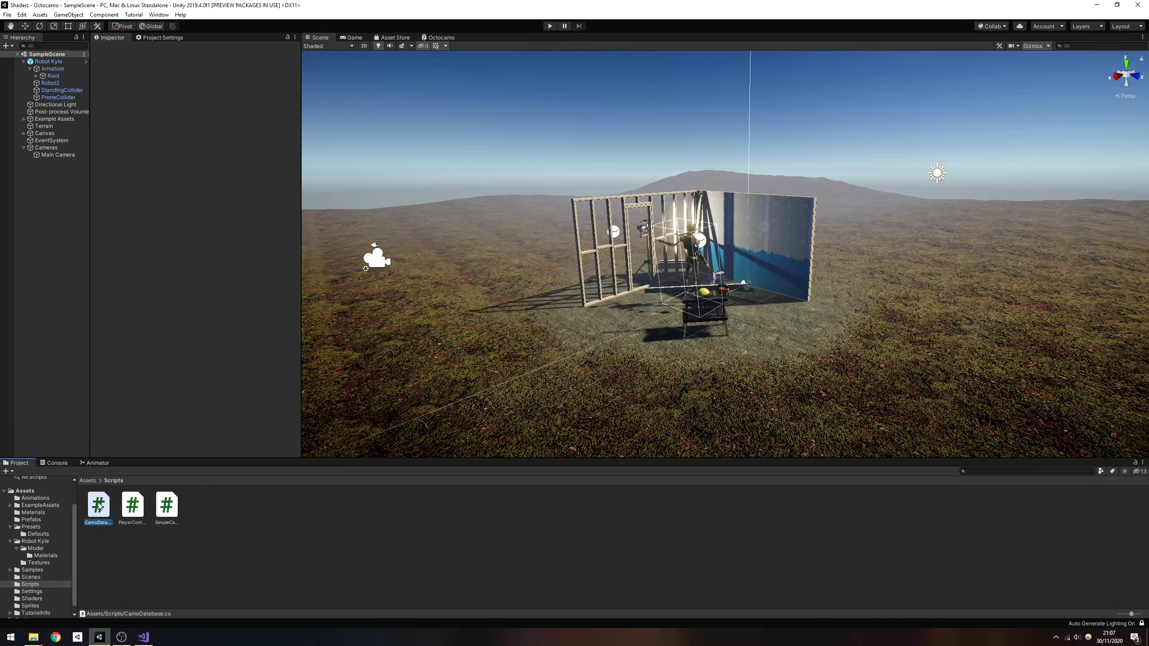
double_click(99, 506)
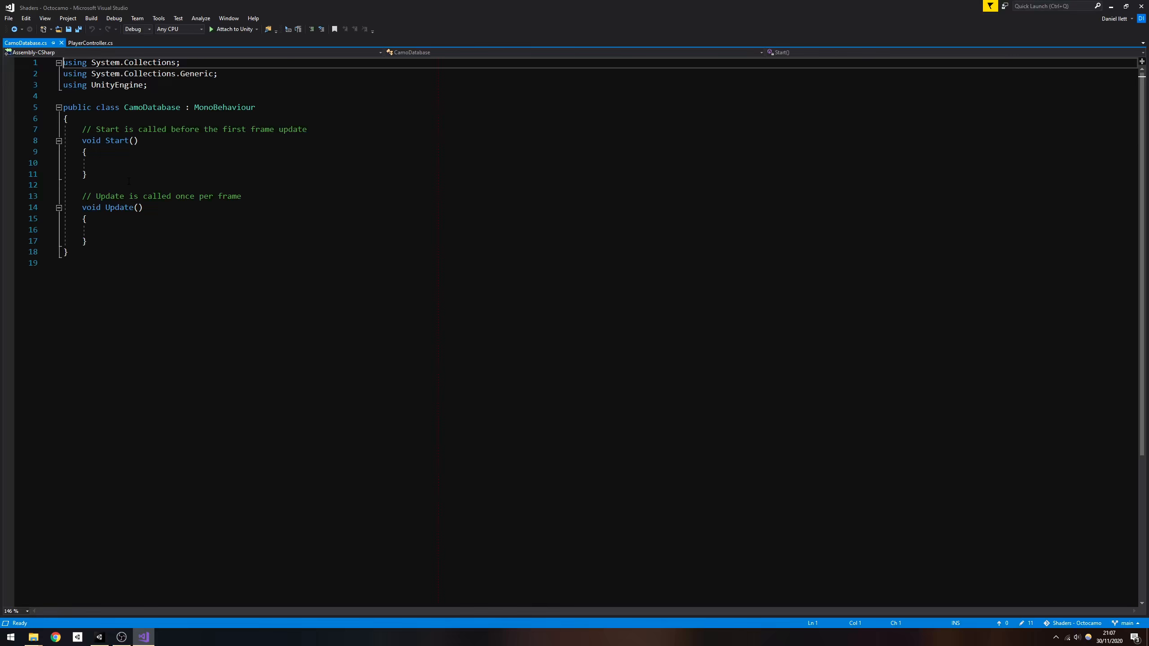
Remove the MonoBehaviour inheritance from the CamoDatabase class and delete its template Start and Update methods.
left_click_drag(255, 108, 181, 107)
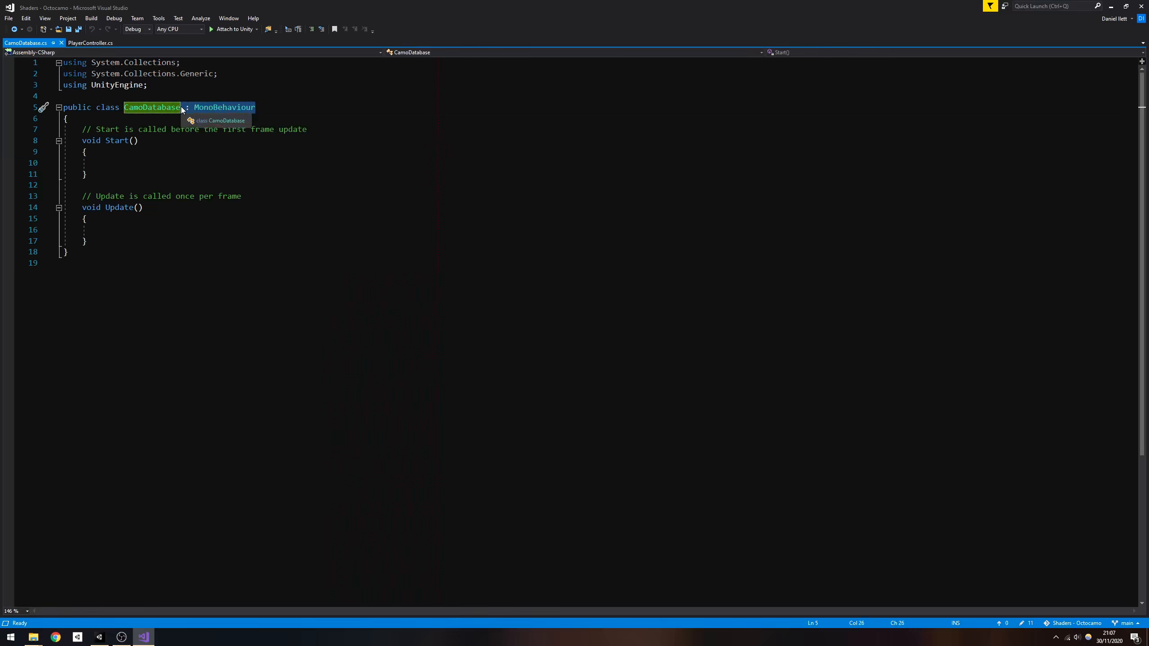
key("ctrl+e")
key("BackSpace")
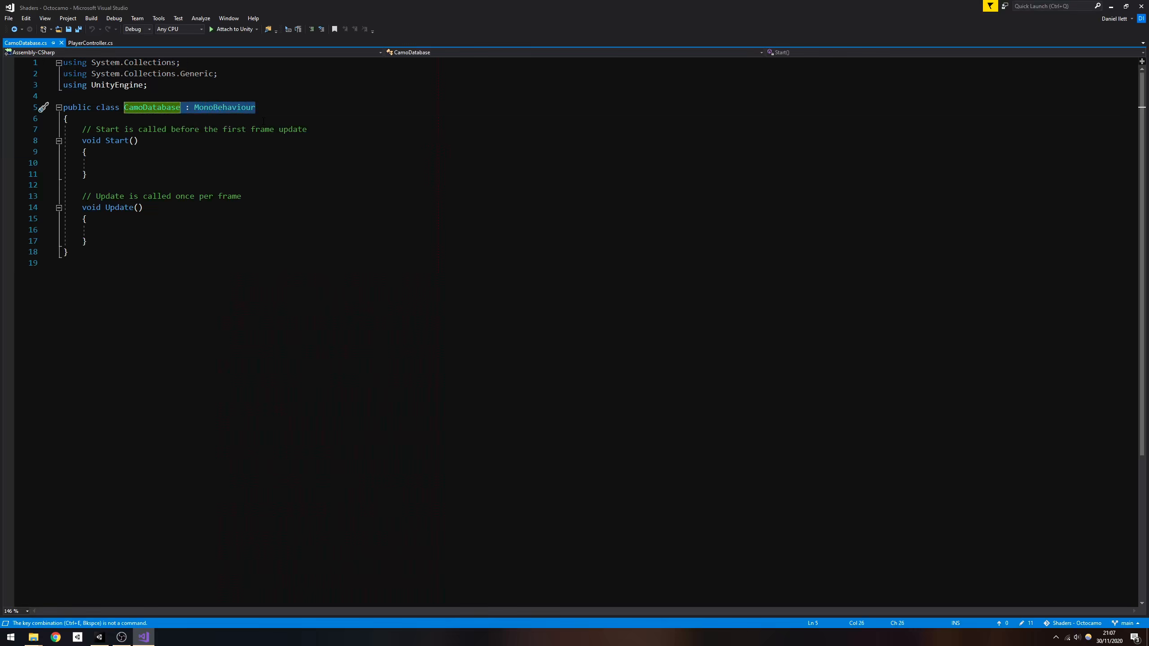
key("BackSpace")
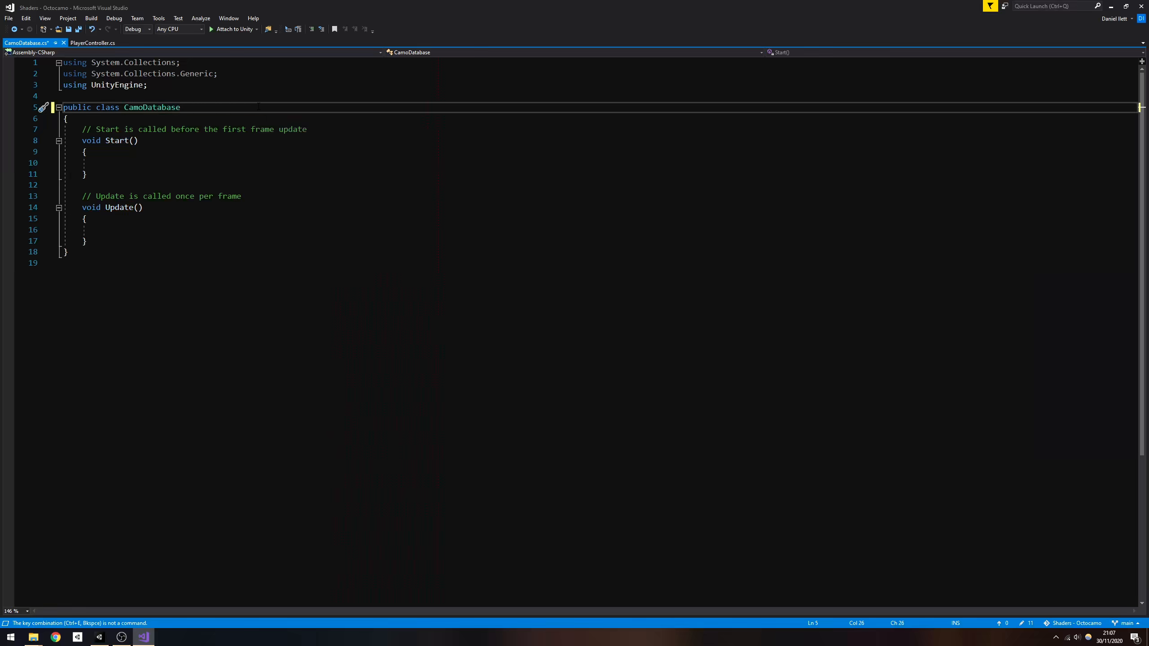
key("ctrl+s")
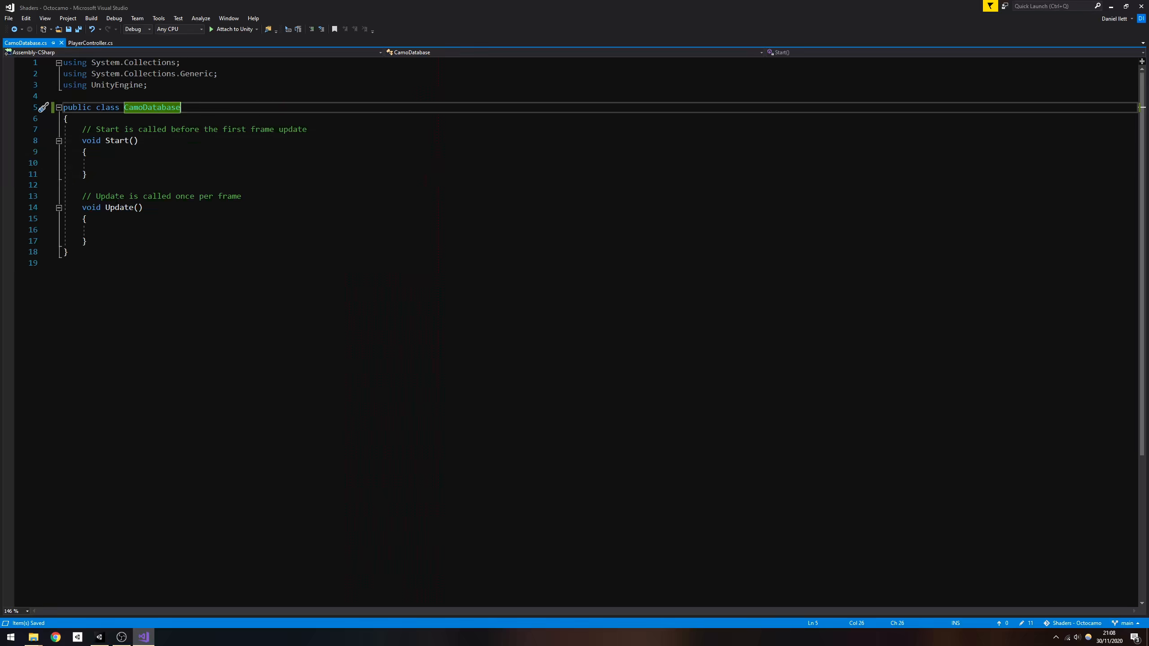
left_click_drag(90, 240, 81, 131)
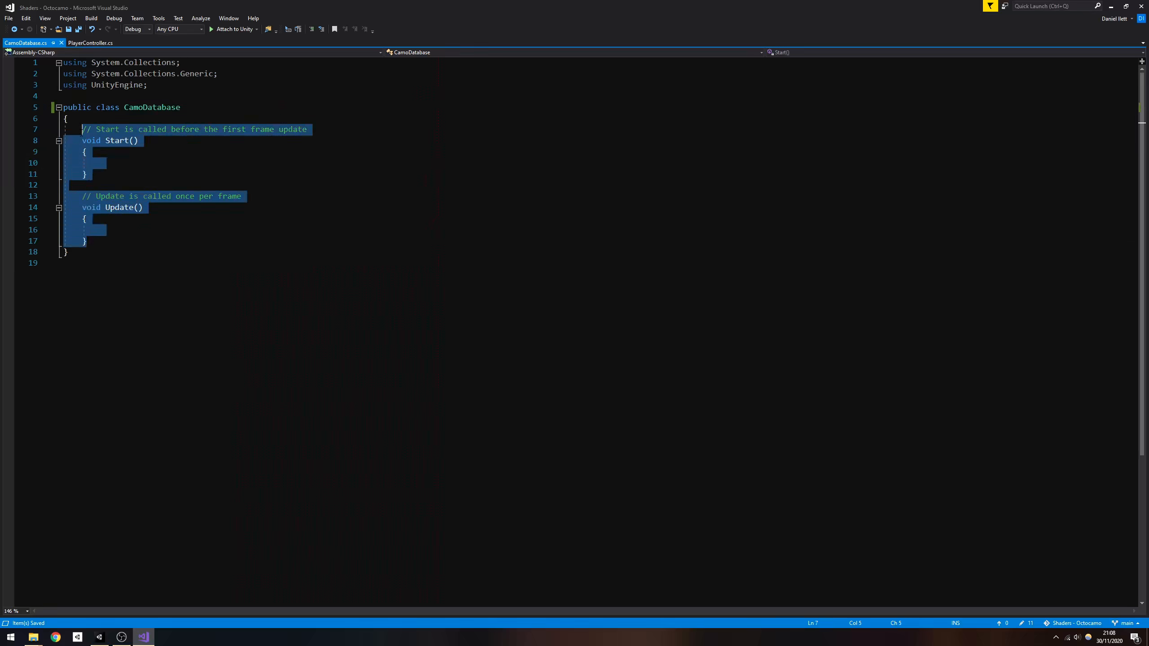
key("Delete")
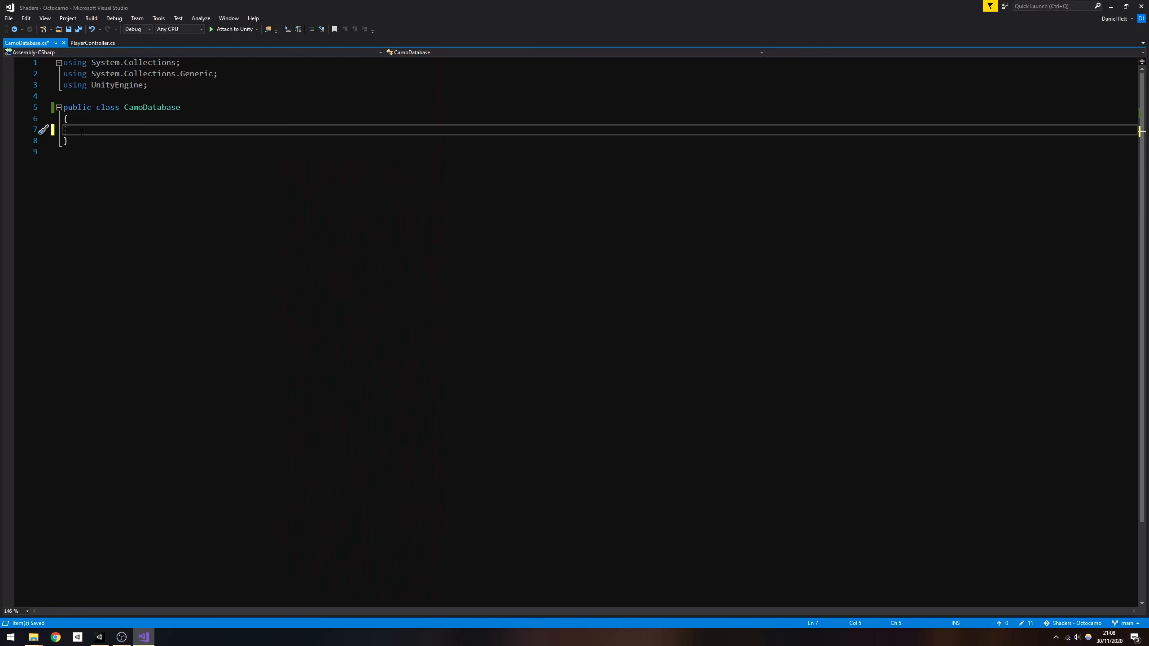
Declare the field "private static CamoDatabase instance = null;" in the CamoDatabase class.
type("private static")
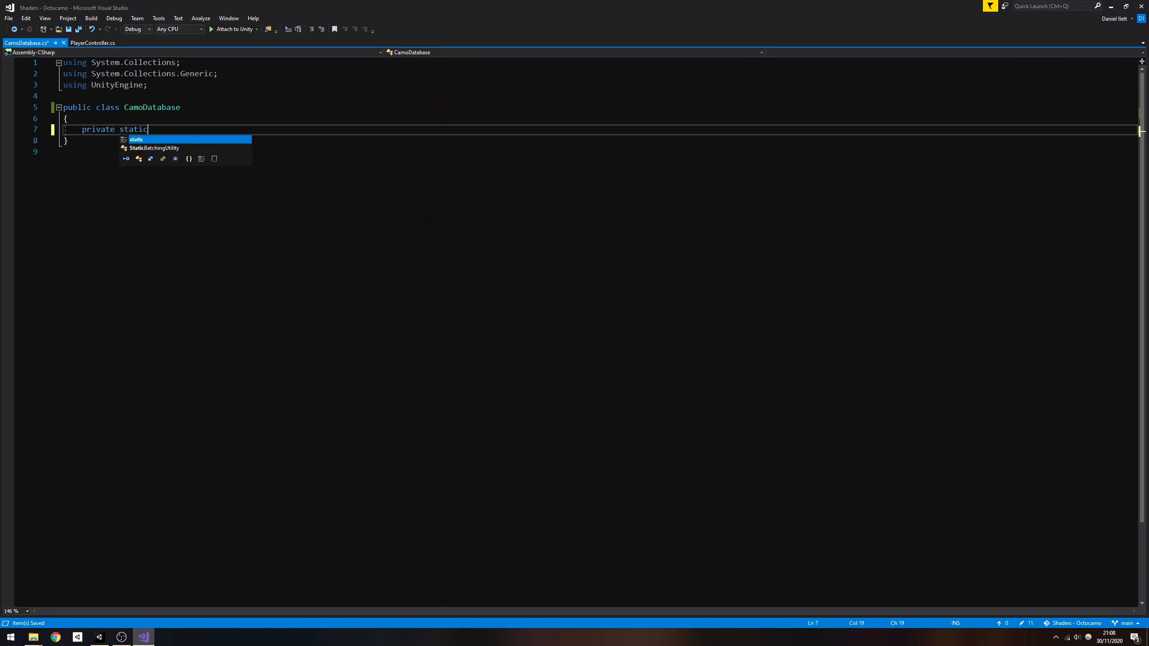
type(" CamoDatabase ")
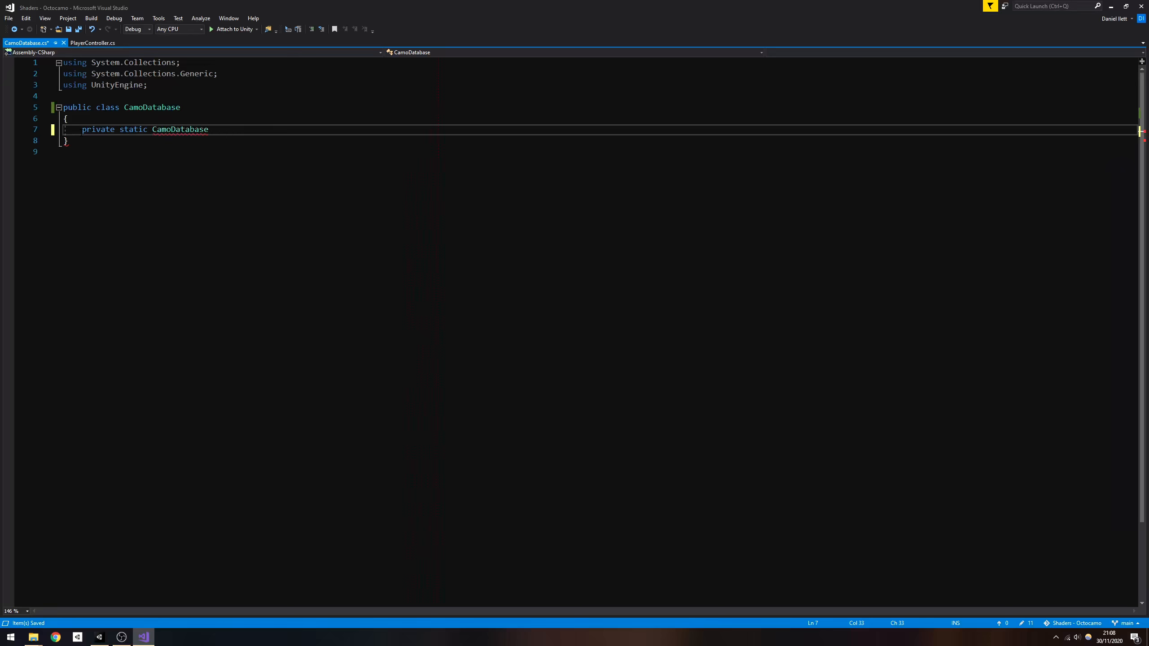
type("in")
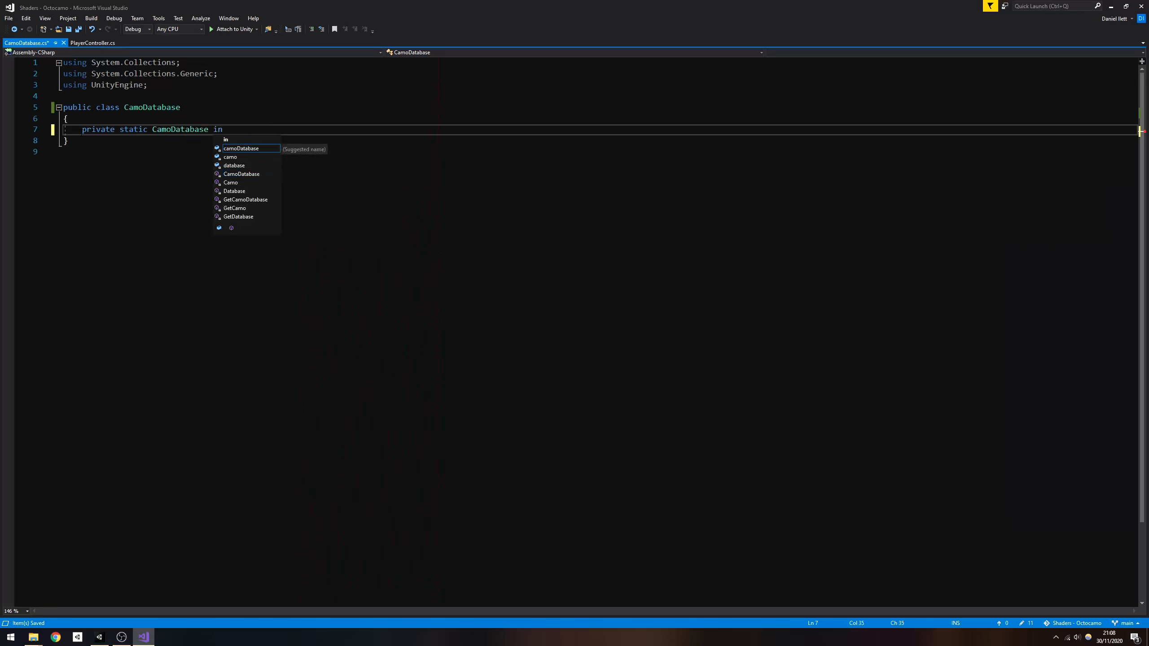
type("stance")
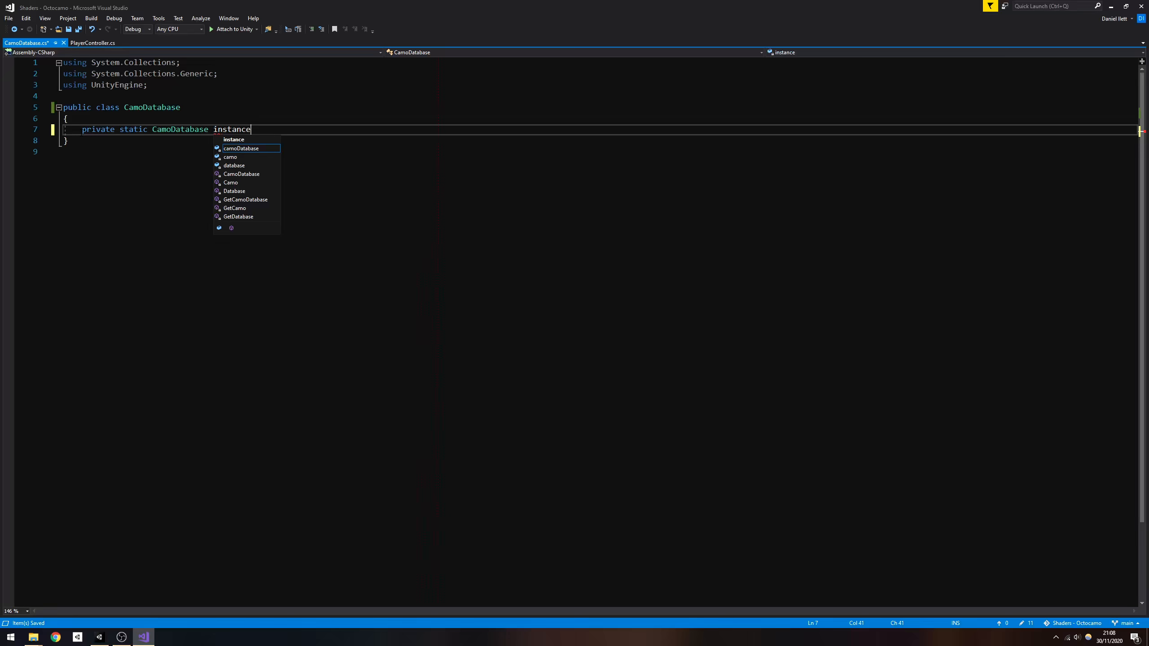
type(" = null;")
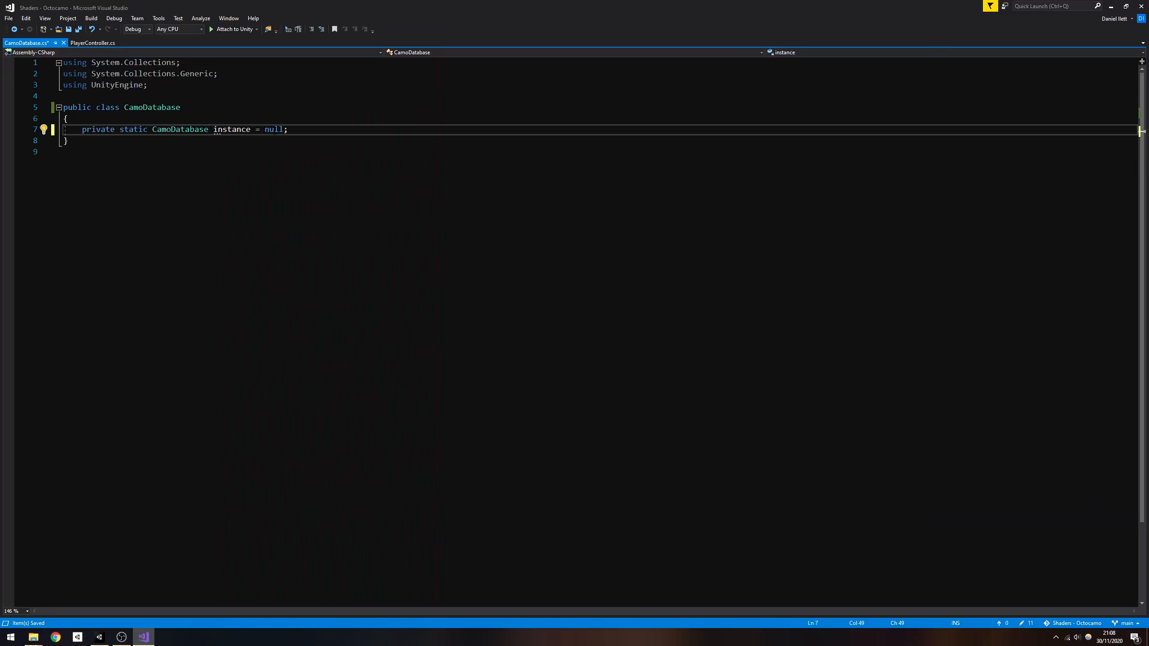
Add a public static CamoDatabase property named Instance with an empty body below the instance field.
key("Return")
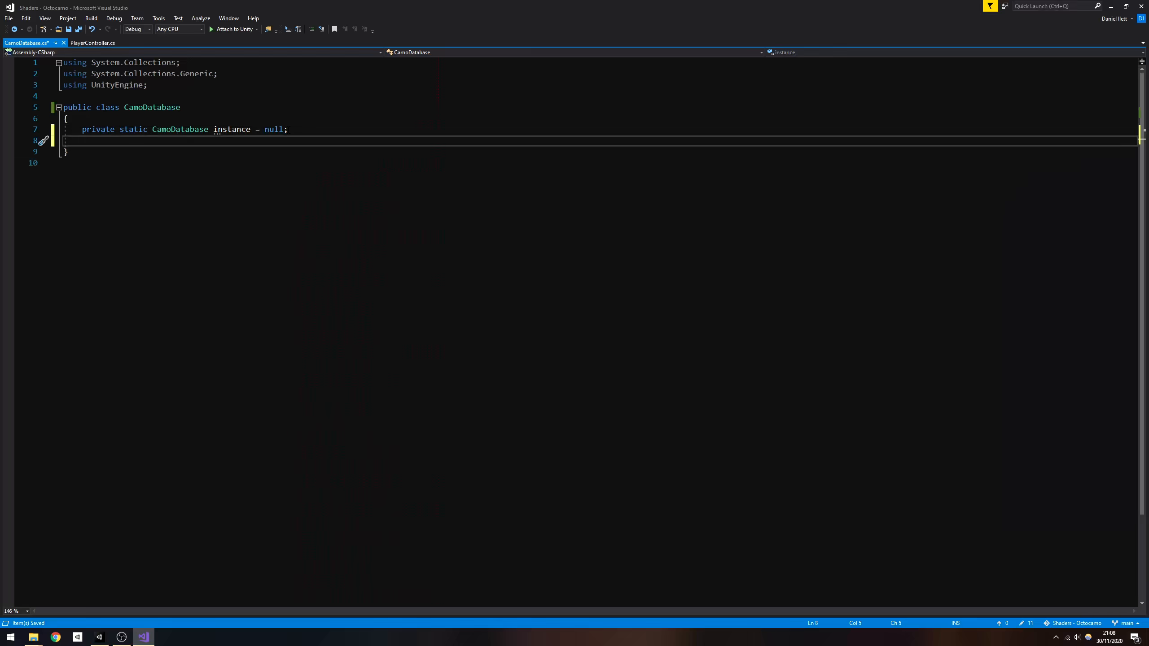
type("public stat")
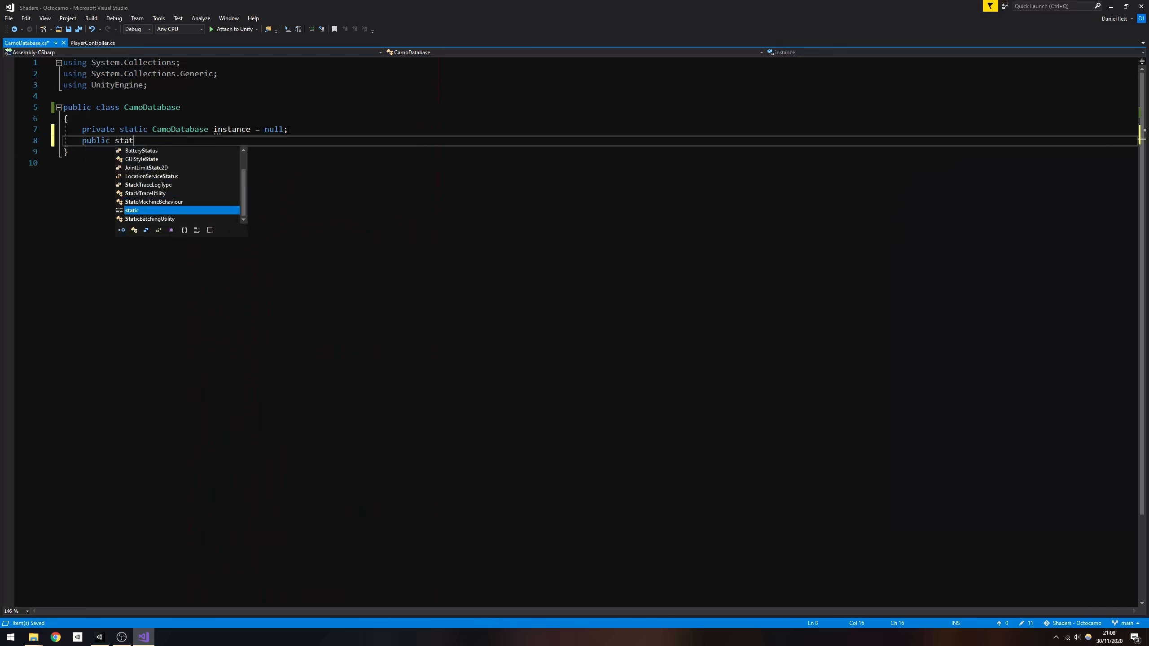
type("ic Ca")
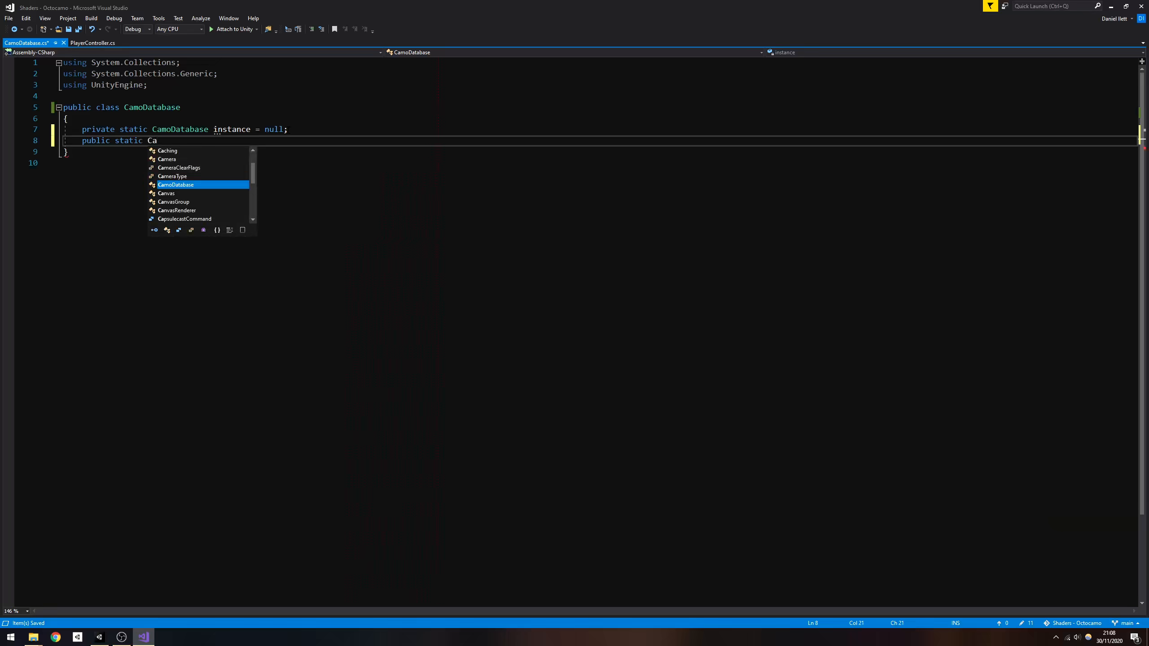
key("Tab")
type("Instance")
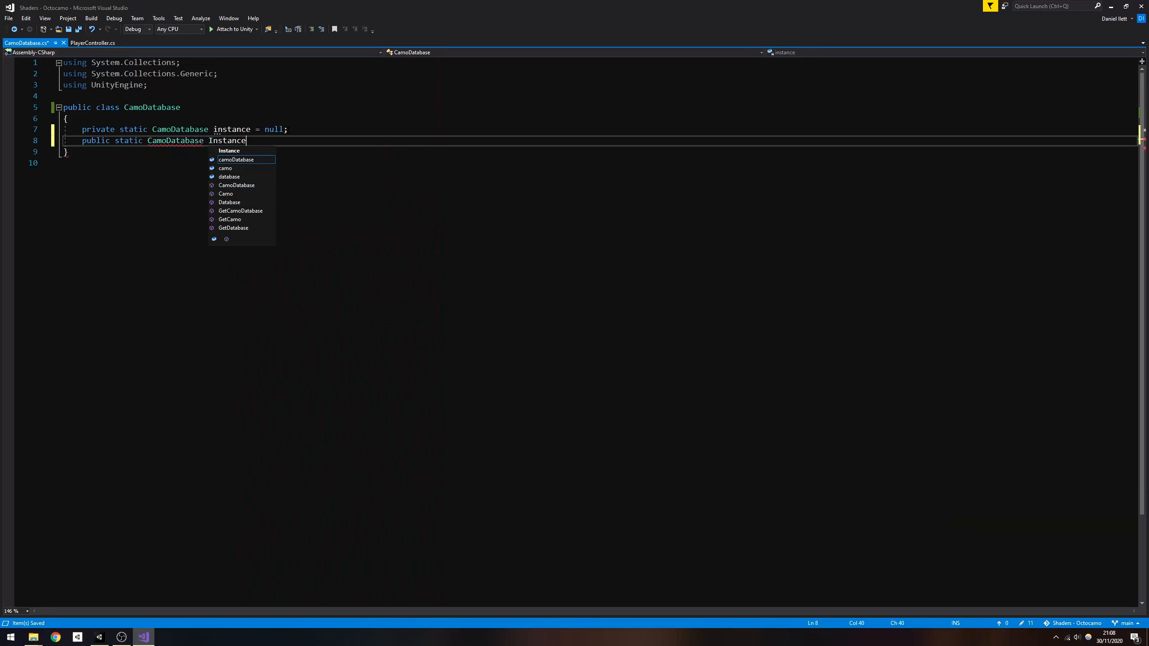
type(" {")
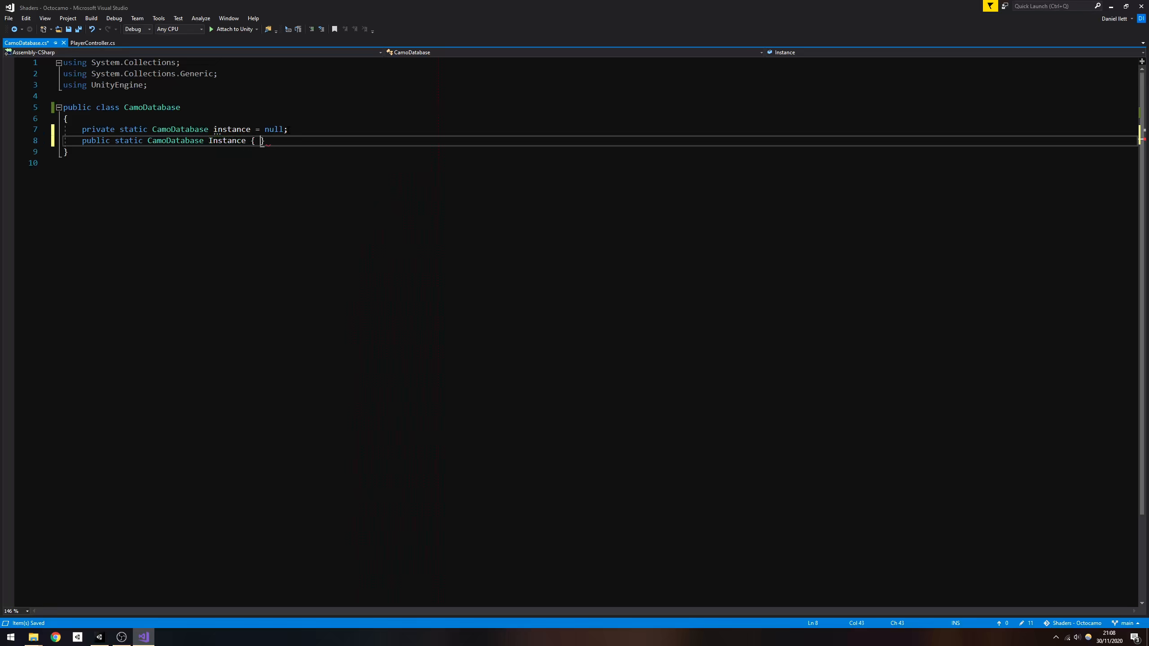
key("Return")
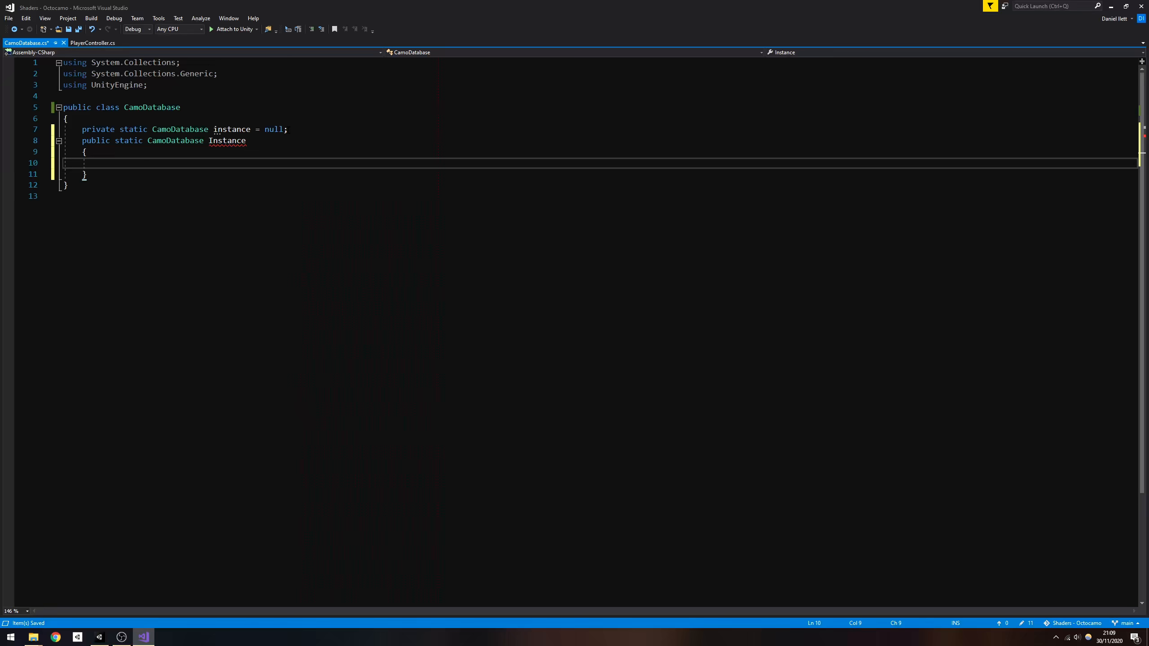
Add a get accessor with an empty block inside the Instance property.
mouse_move(230, 148)
type("get")
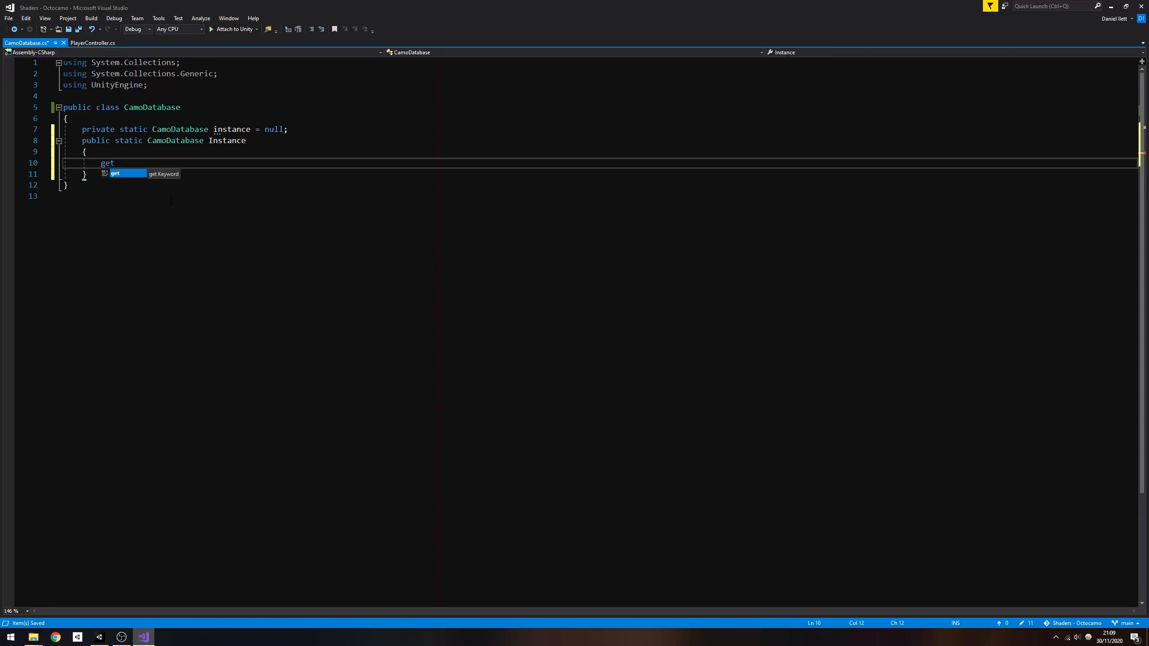
key("Return")
type("{")
key("Return")
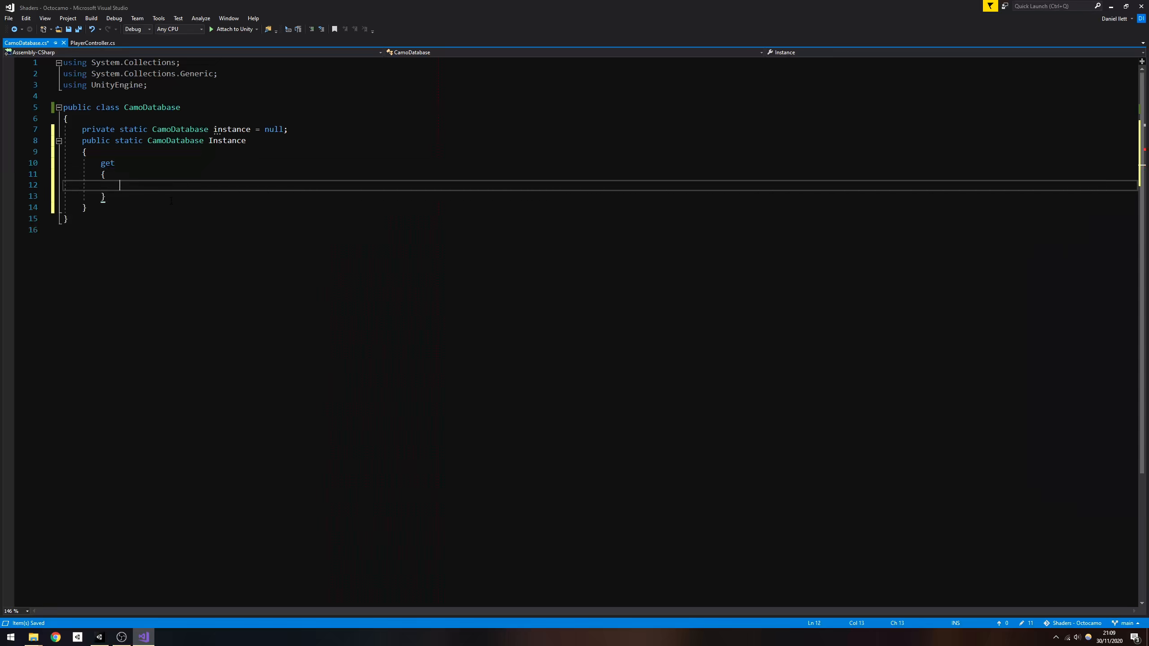
In the getter, add an "if(instance == null)" block containing "return new CamoDatabase();".
type("if(insta")
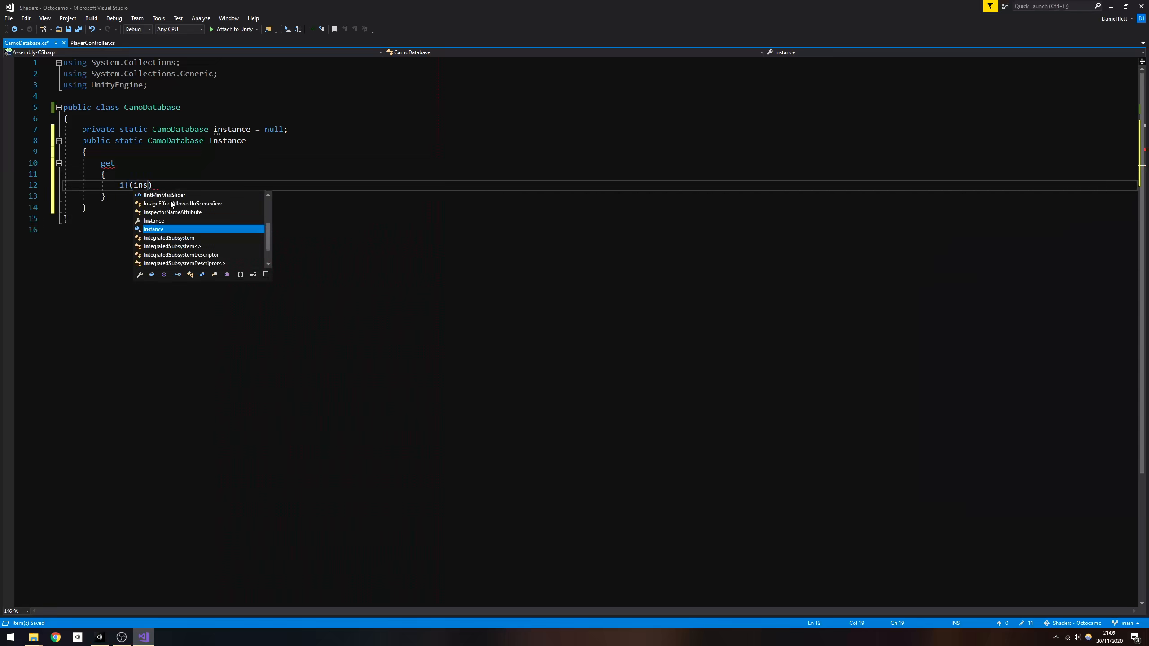
type("nce == nul")
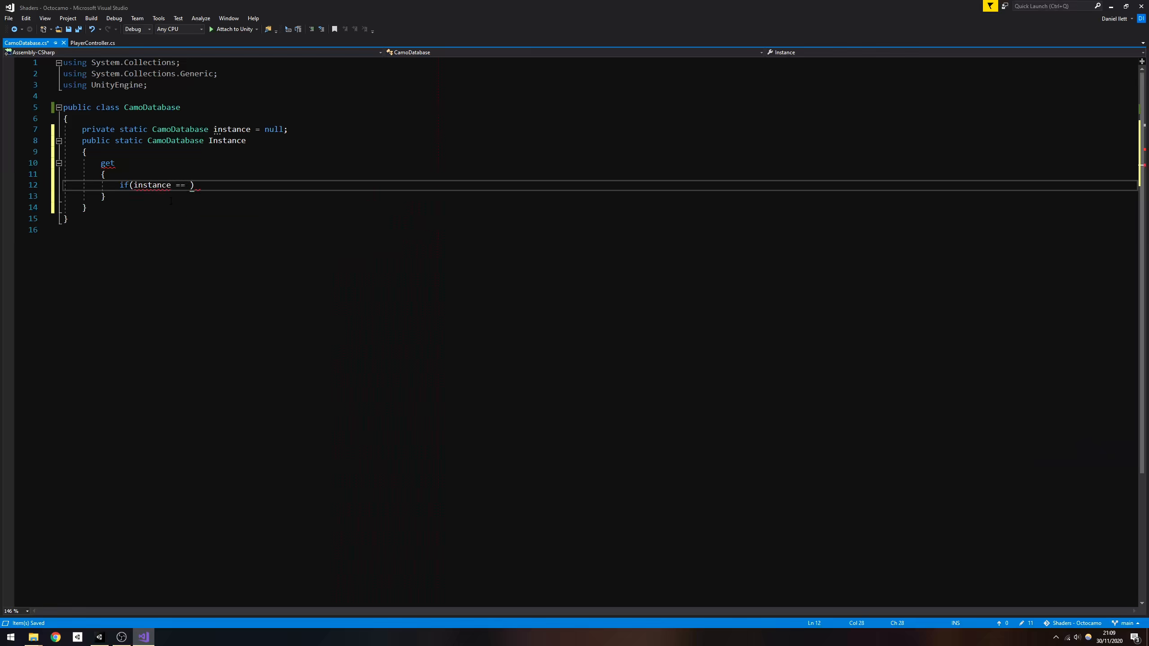
type("l)")
key("Return")
type("{")
key("Return")
type("return new")
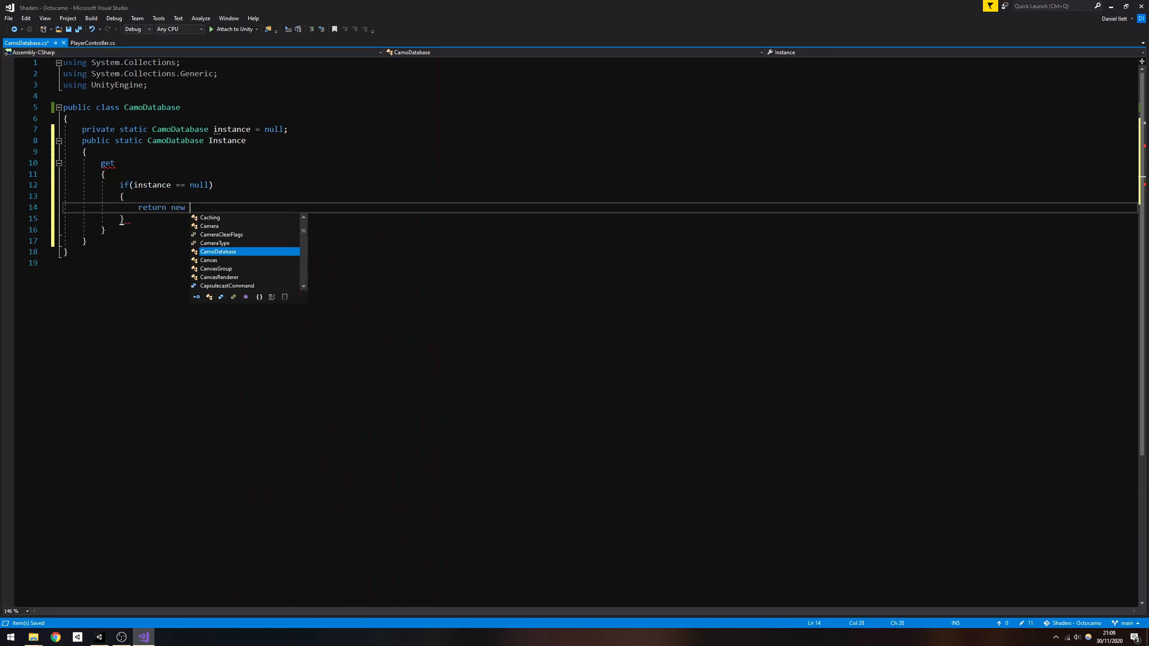
key("Tab")
type("();")
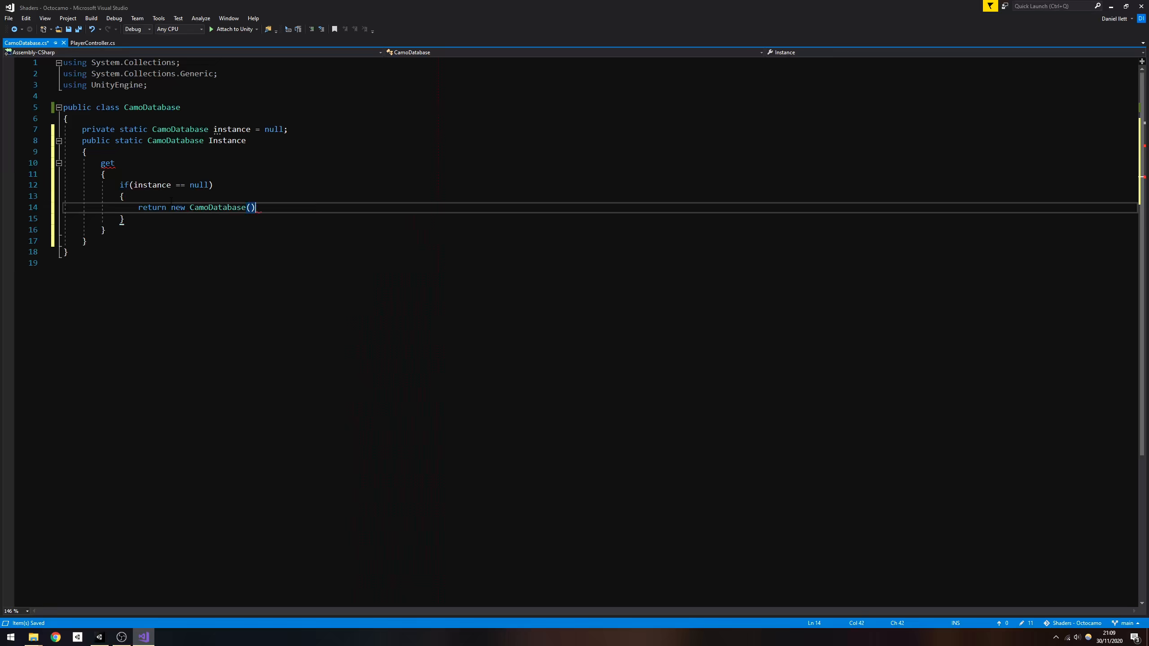
Add "return instance;" after the null-check block in the getter.
key("Down")
key("Return")
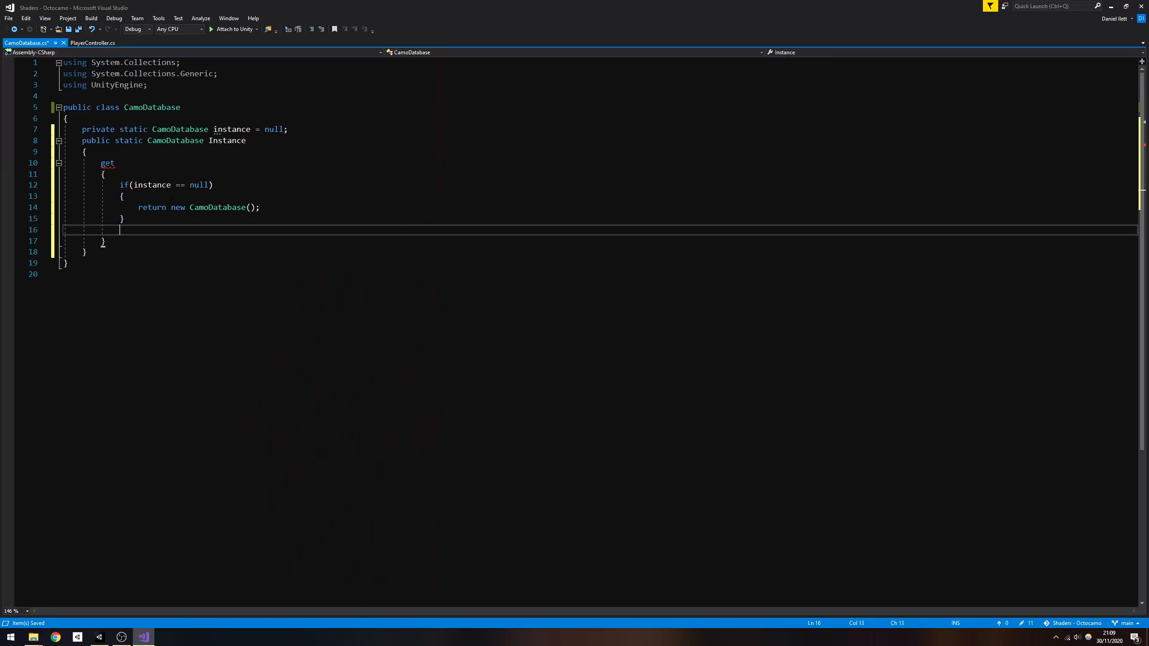
type("return insta")
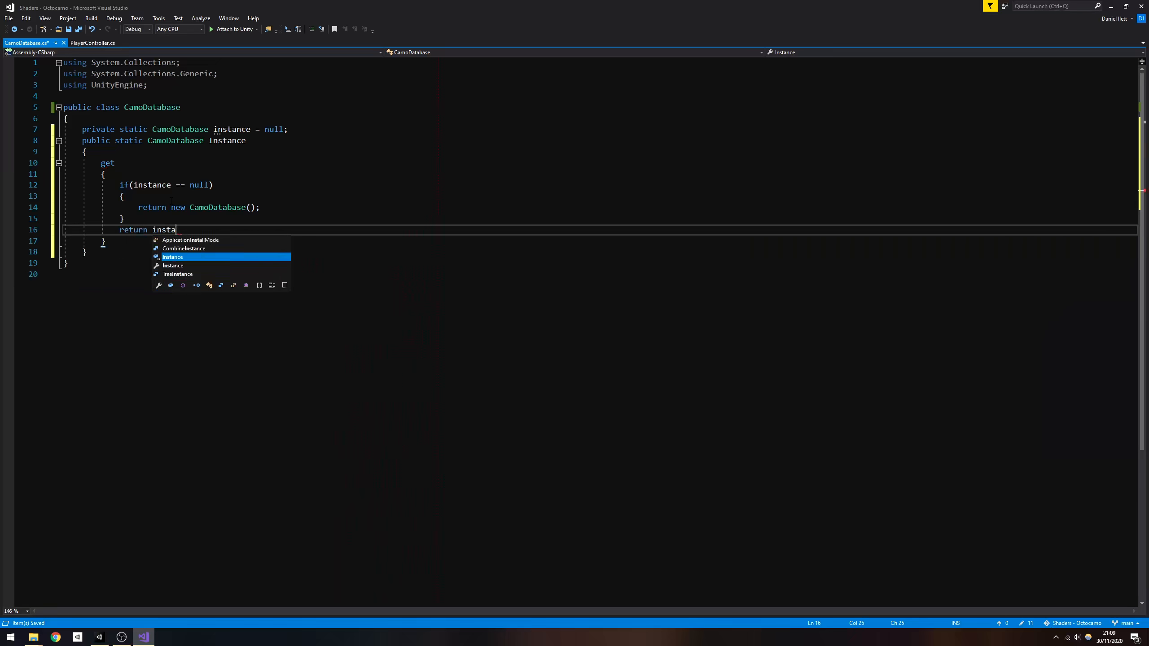
key("Tab")
type(";")
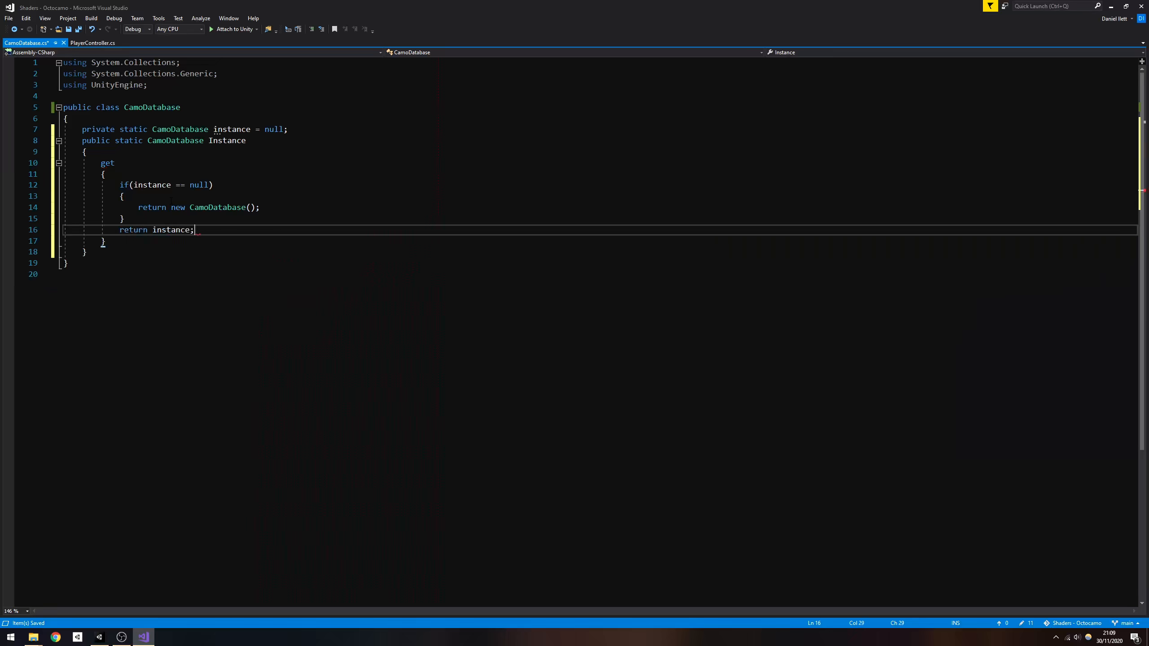
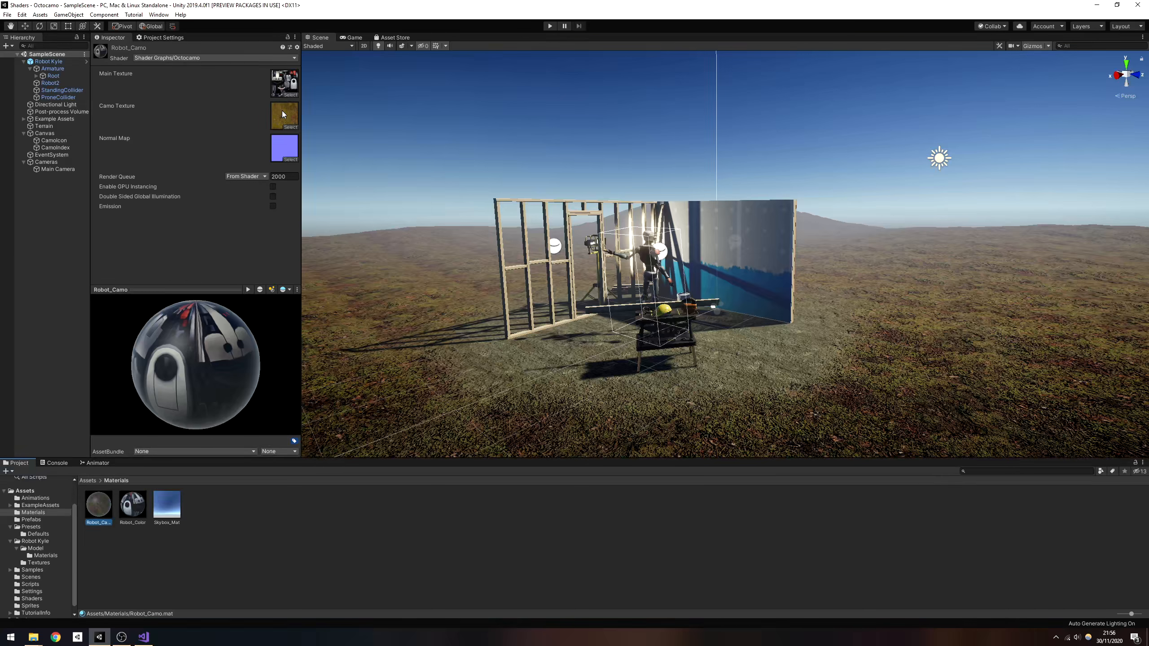
Switch to Unity, view the robot up close in the scene and select Robot Kyle to review its Camo Controller component.
key("d")
right_click_drag(625, 248, 515, 265)
key("w")
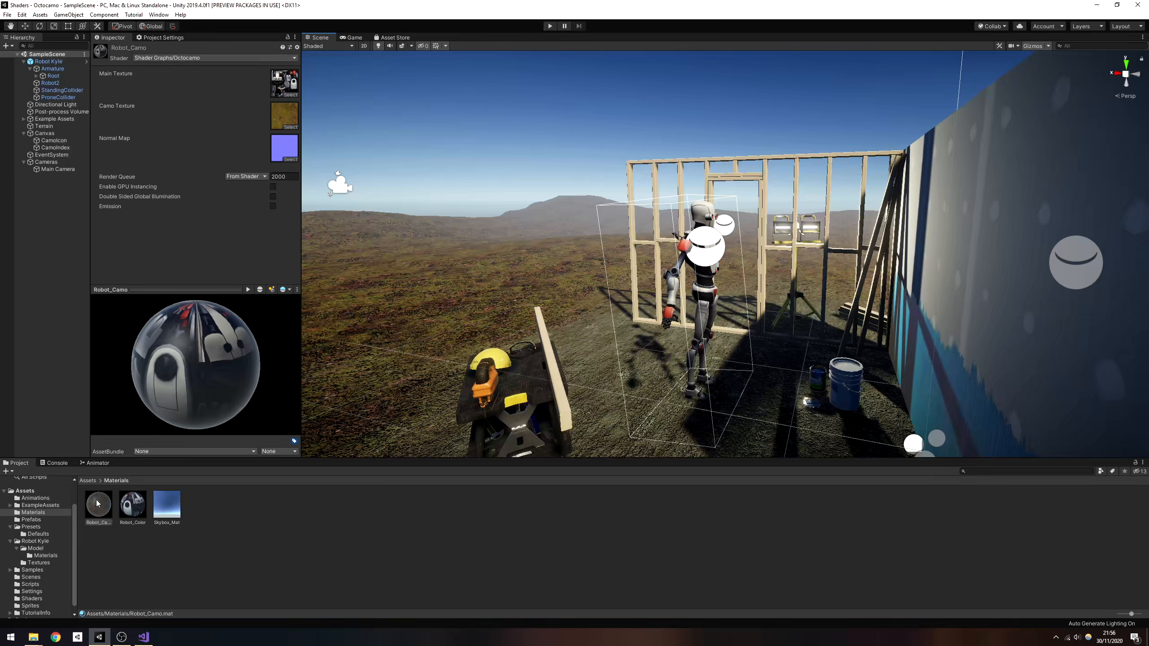
left_click(49, 61)
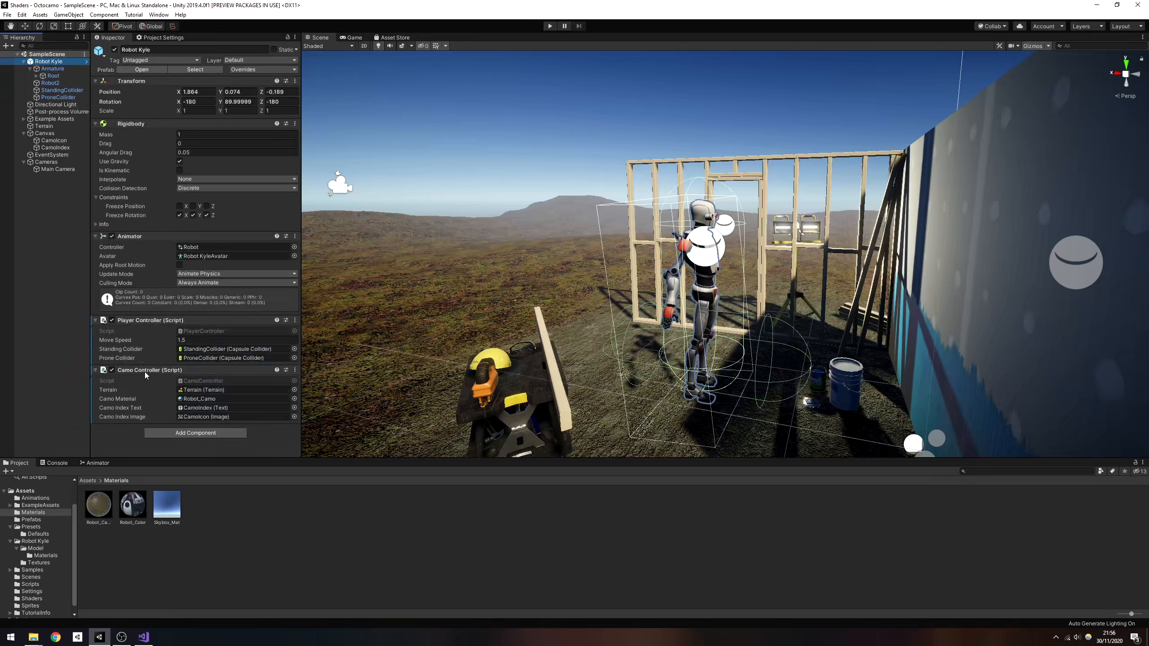
Start Play mode and dock the Game view beside the Scene view, dividing the space between them.
left_click(550, 26)
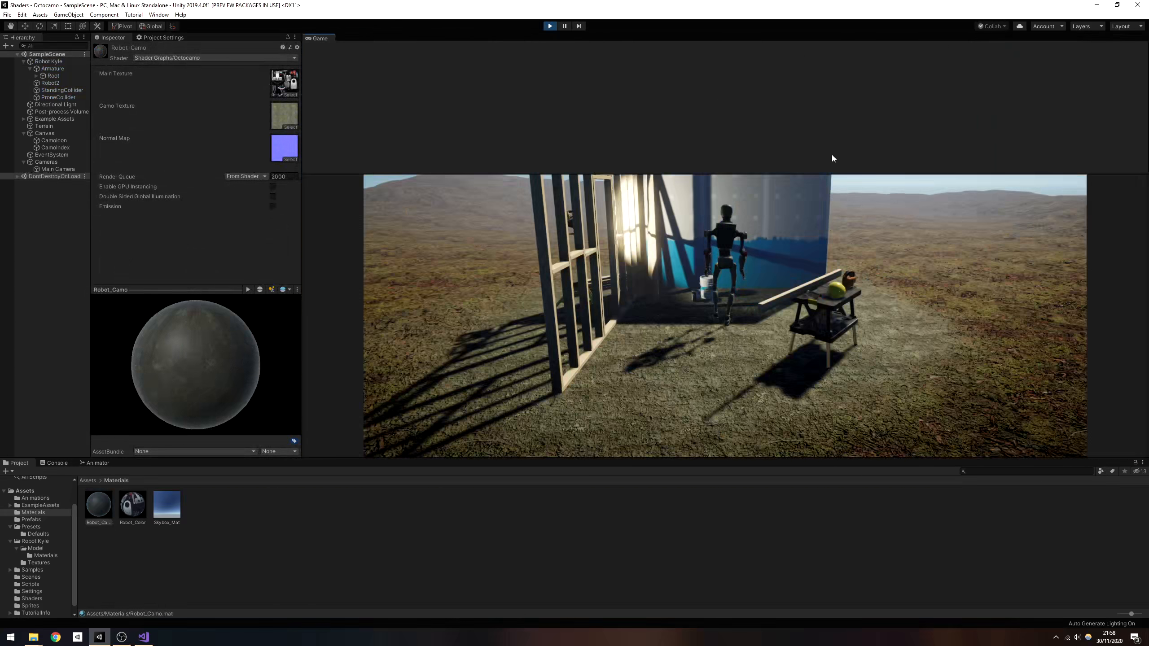
left_click_drag(831, 155, 1126, 291)
left_click_drag(868, 208, 712, 215)
Walk the robot back and forth between the gravel and the grass to examine how its camo texture and camo index respond.
key("d")
right_click_drag(651, 217, 387, 198)
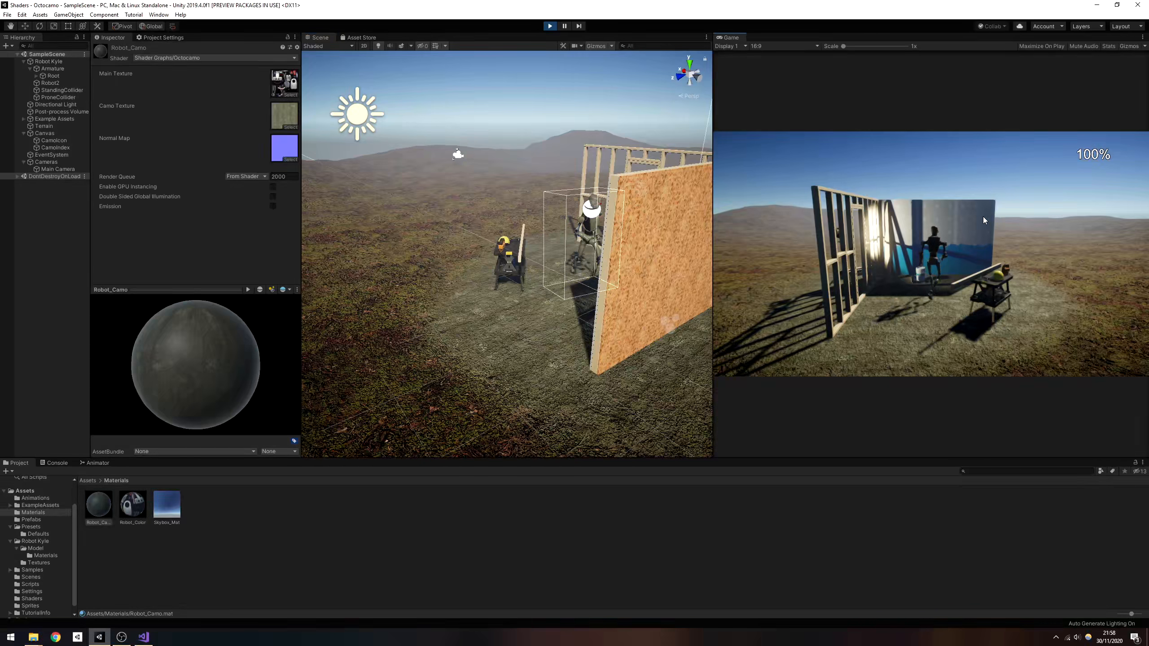
key("d")
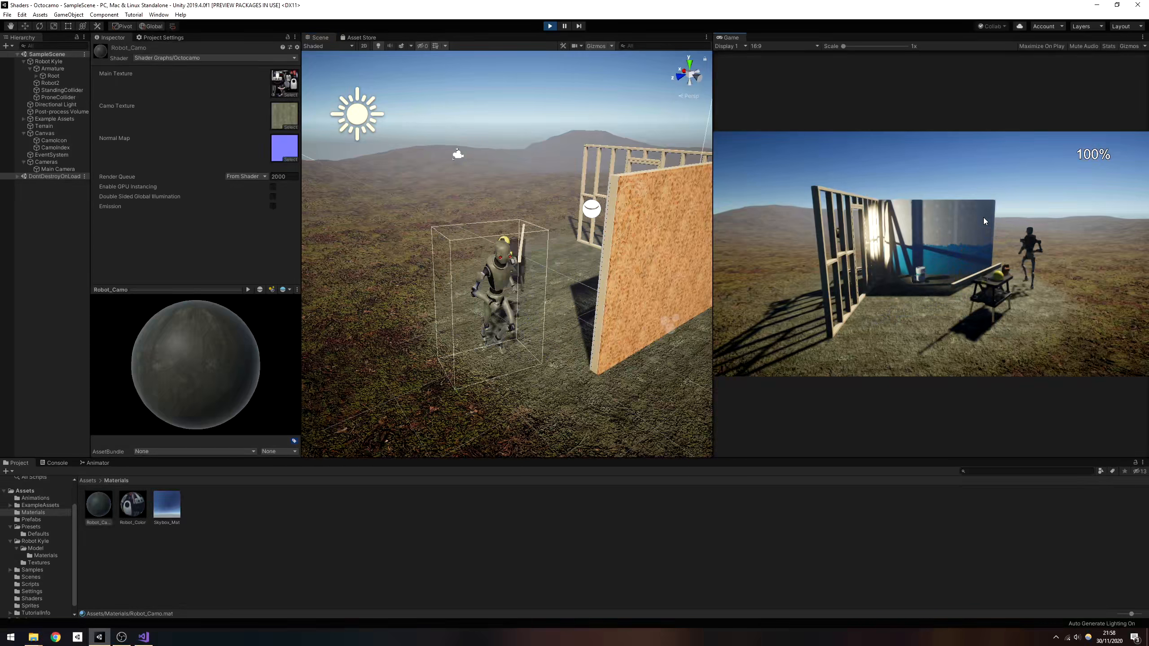
key("d")
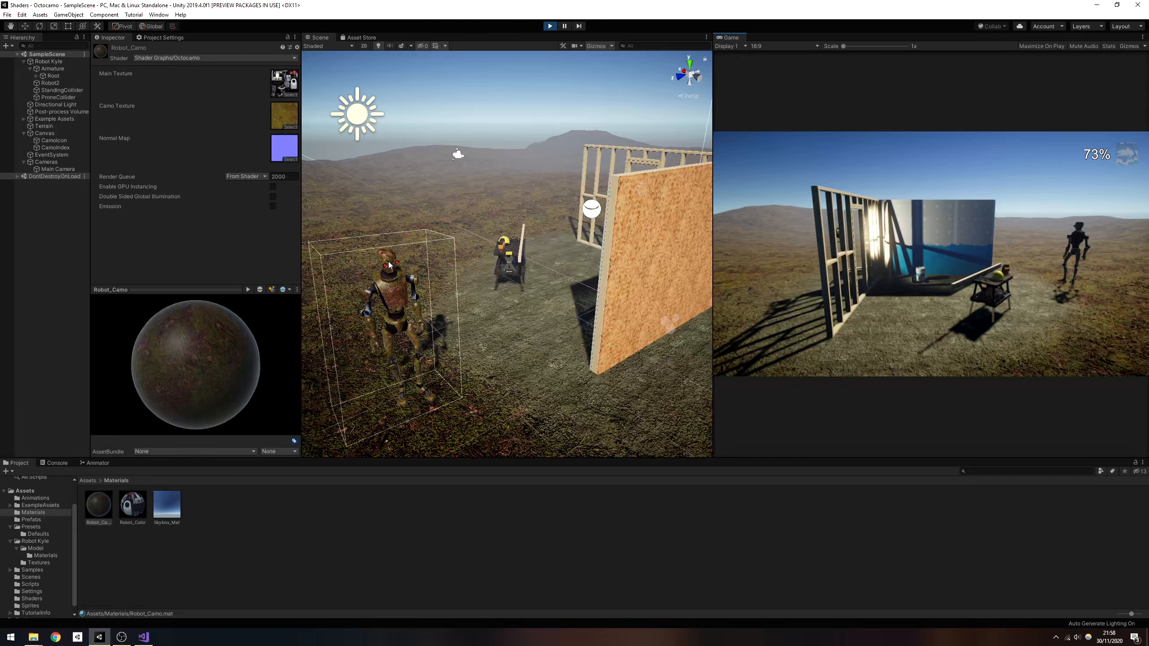
key("a")
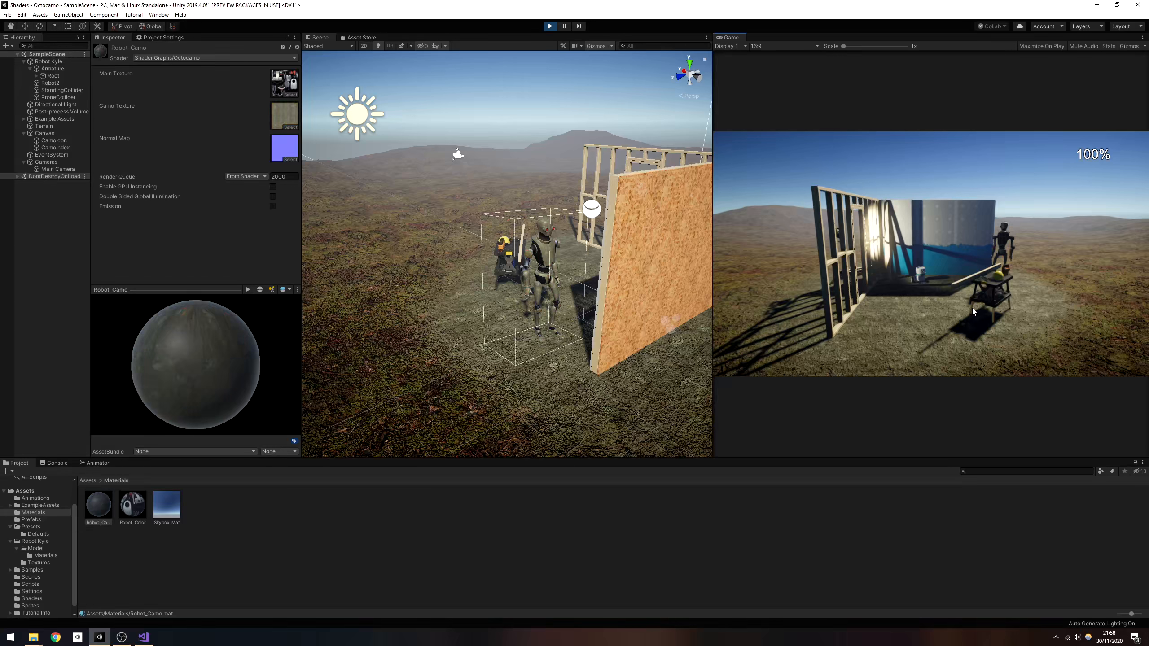
key("d")
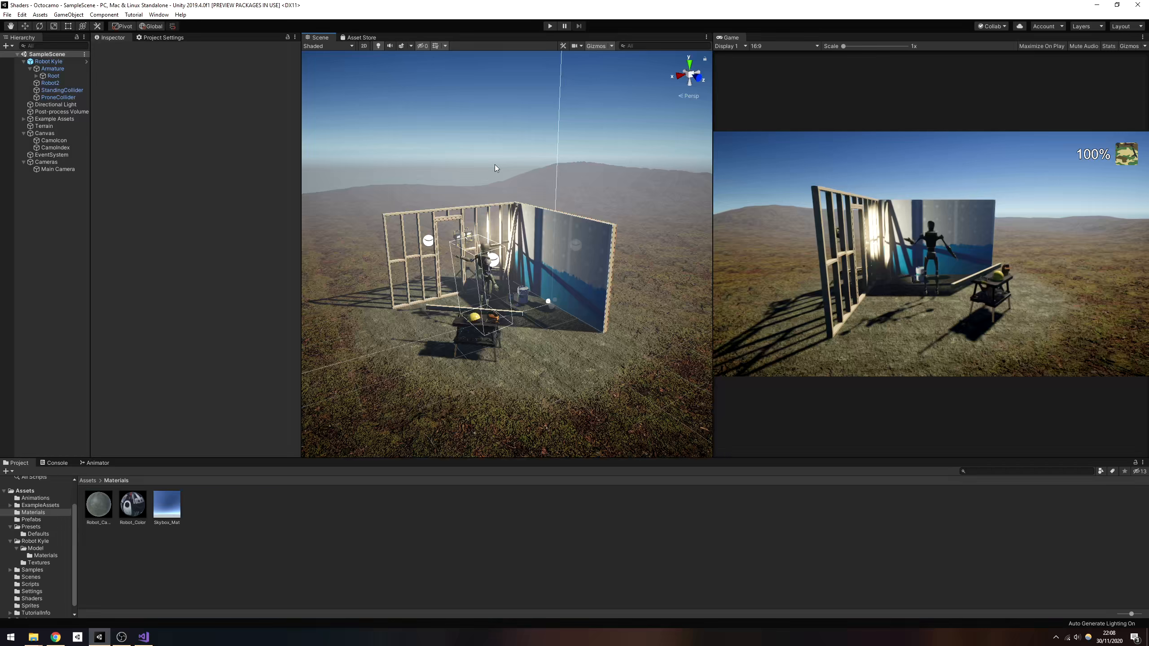
Add a CinemachineBrain component to the Main Camera.
left_click(67, 170)
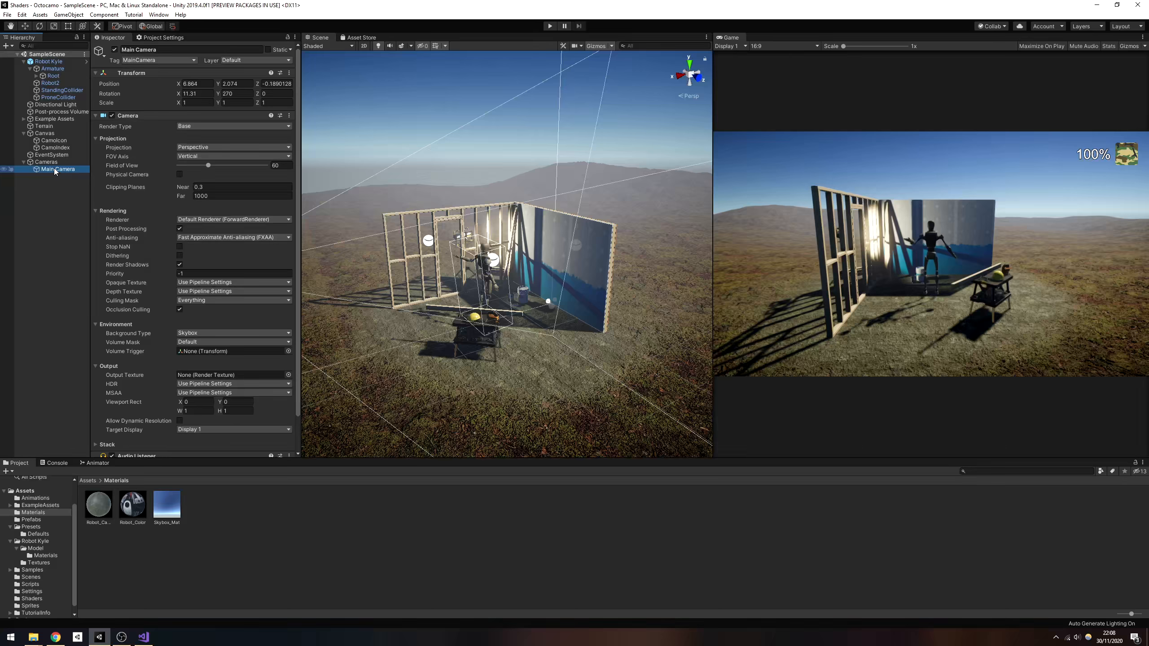
scroll(206, 318, "down", 2)
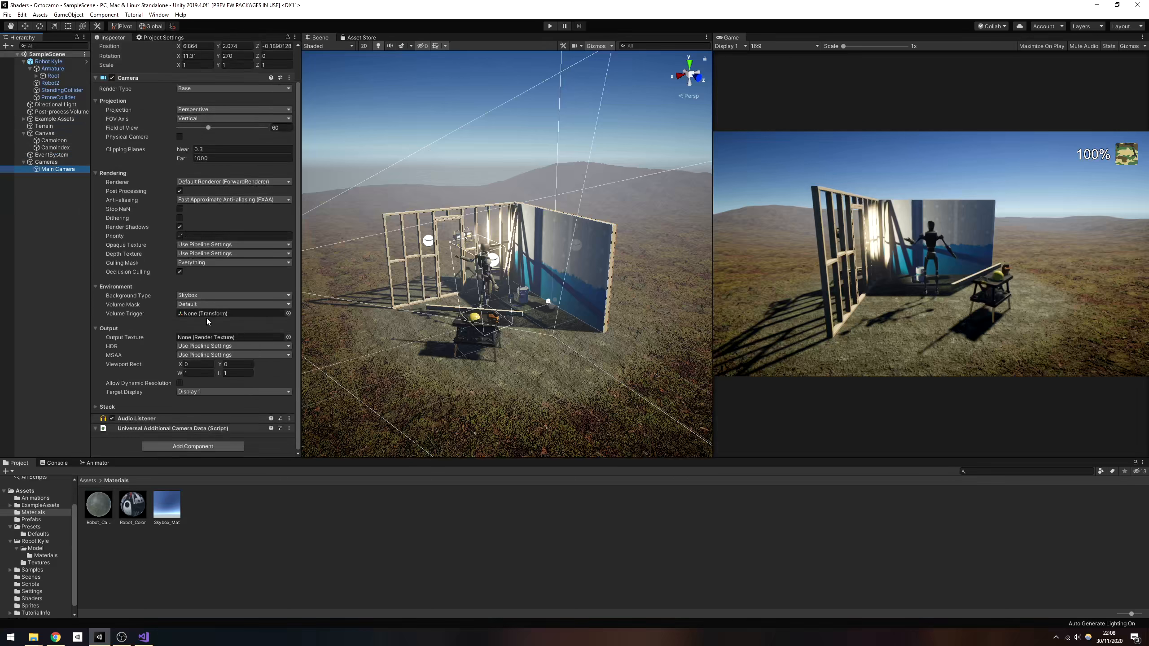
left_click(187, 447)
key("BackSpace")
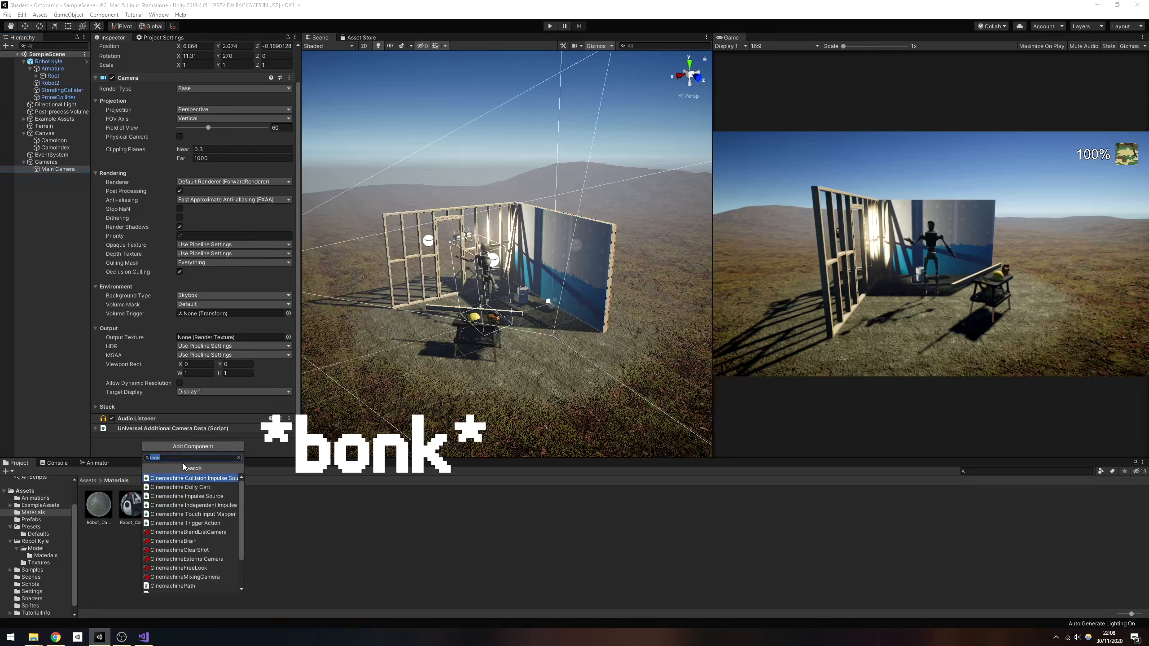
type("ci")
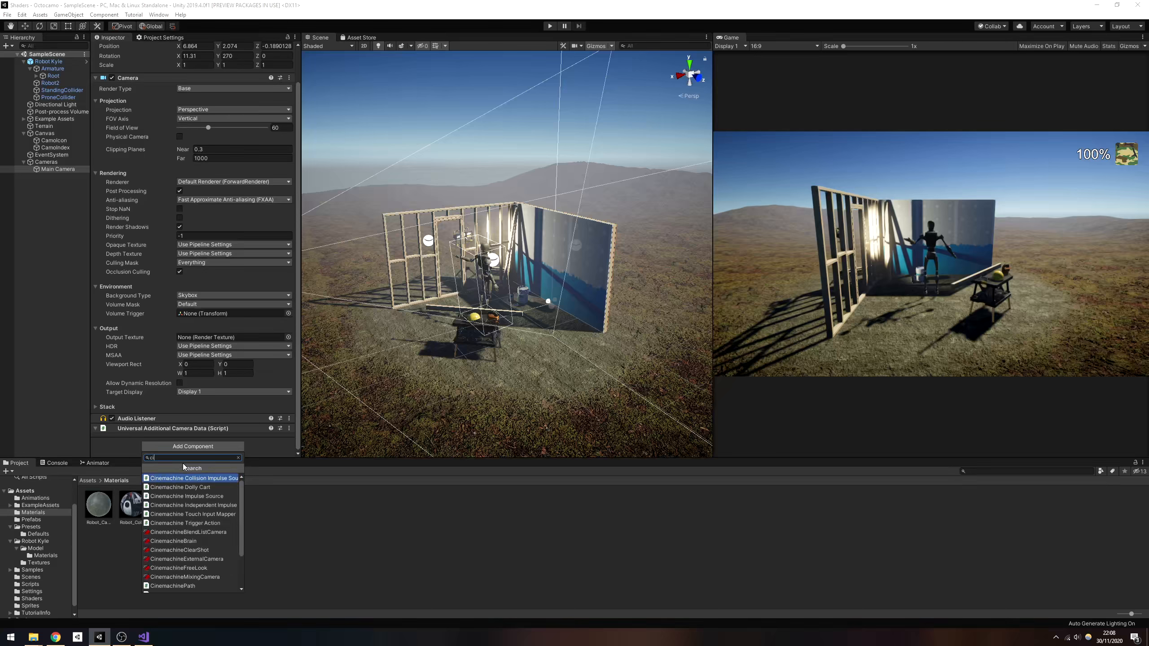
left_click(189, 542)
scroll(167, 439, "down", 5)
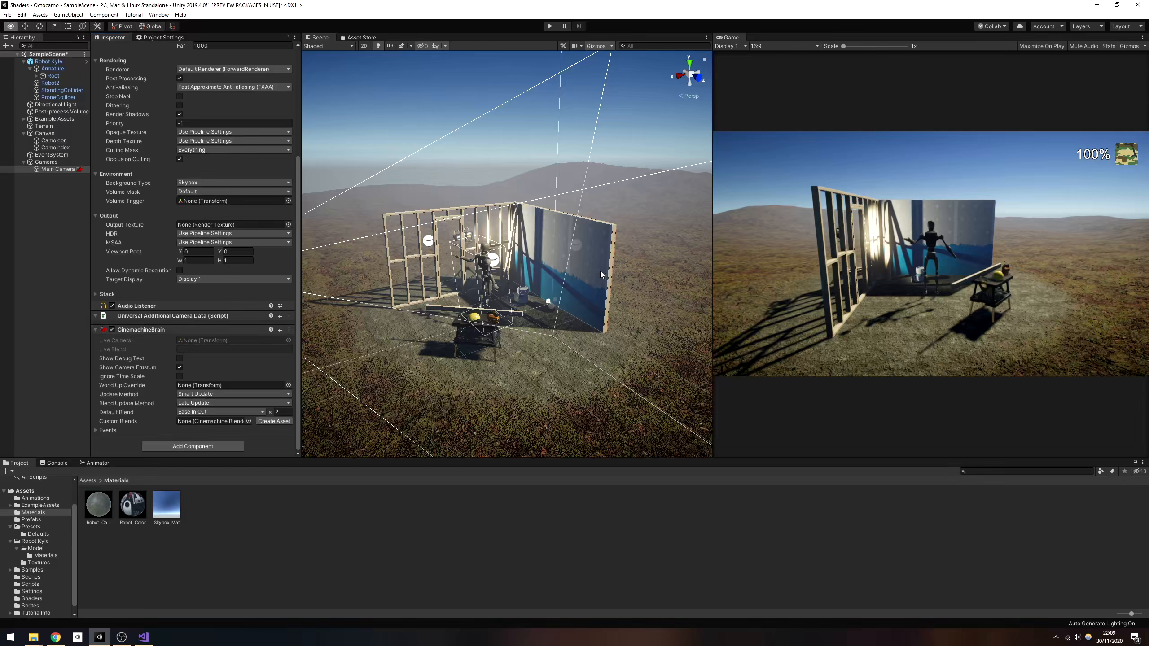
Create a Cinemachine Virtual Camera from the Cameras object, with the scene view framing the robot set from farther to the side.
right_click_drag(600, 271, 466, 262)
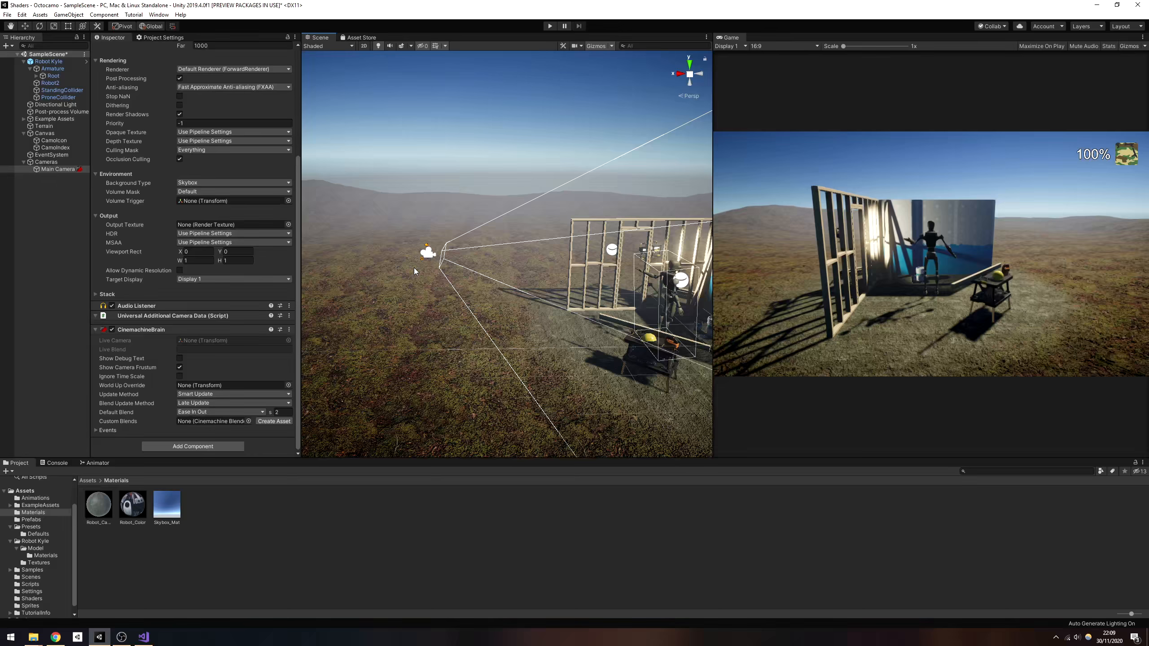
left_click(46, 162)
right_click(52, 163)
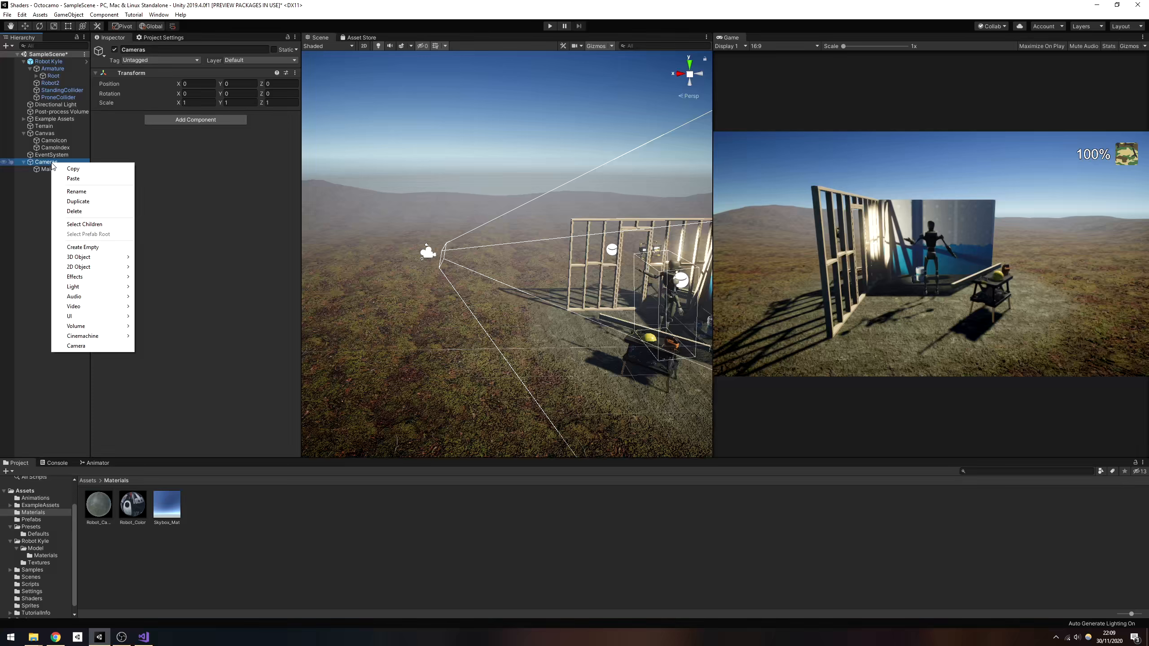
left_click(45, 163)
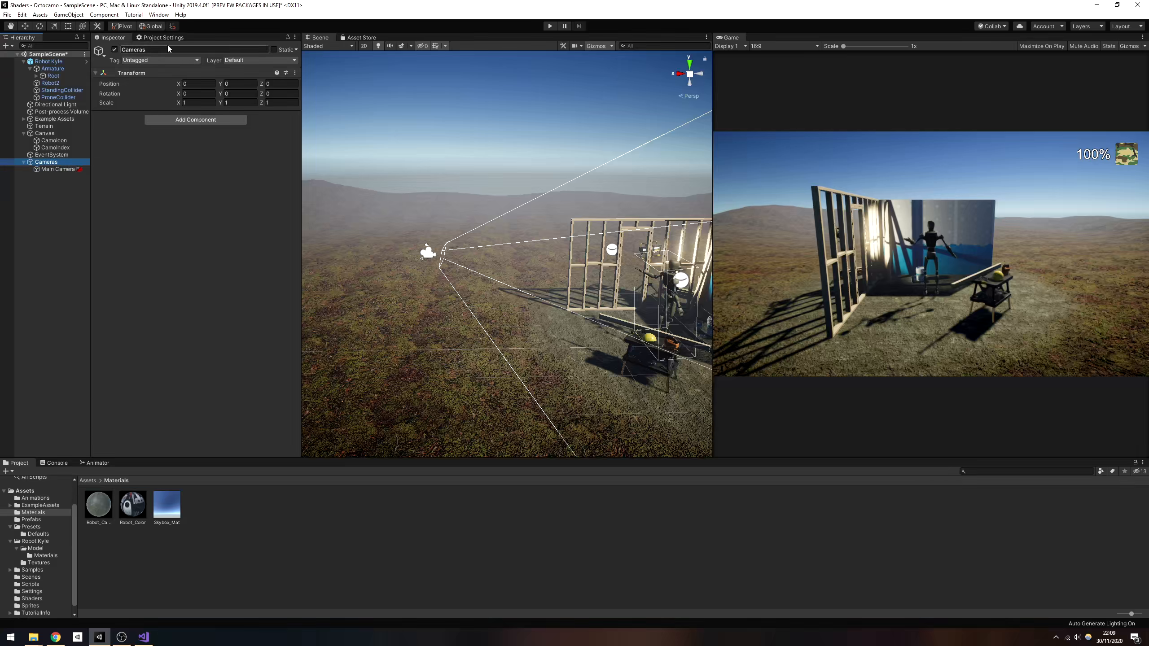
right_click(54, 162)
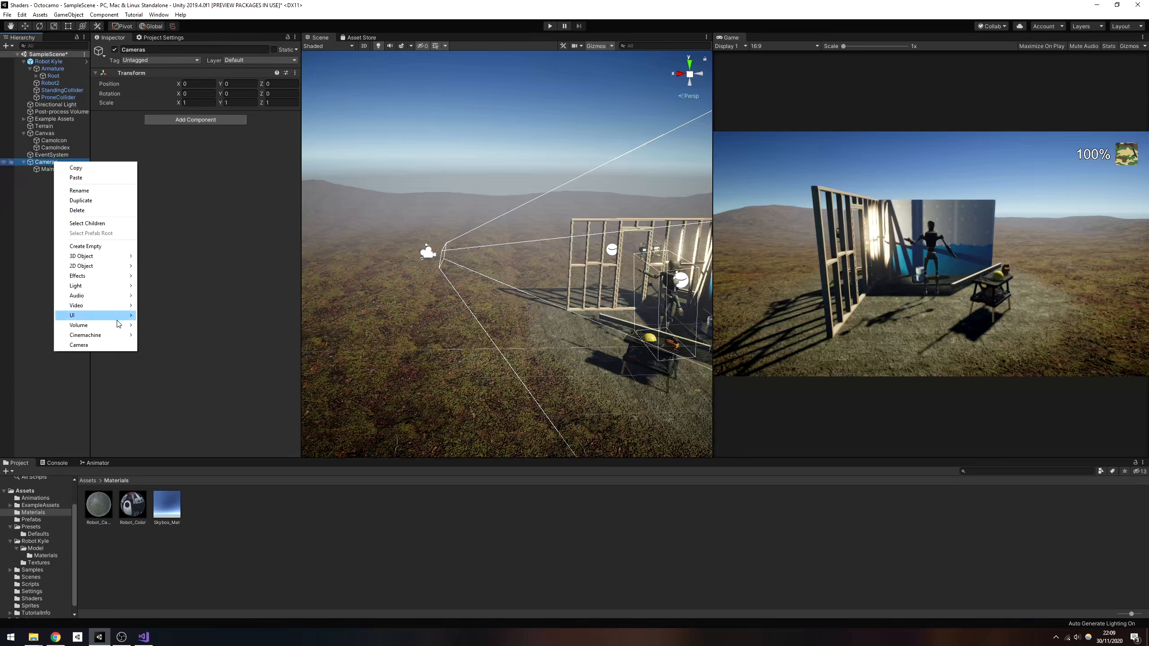
mouse_move(118, 335)
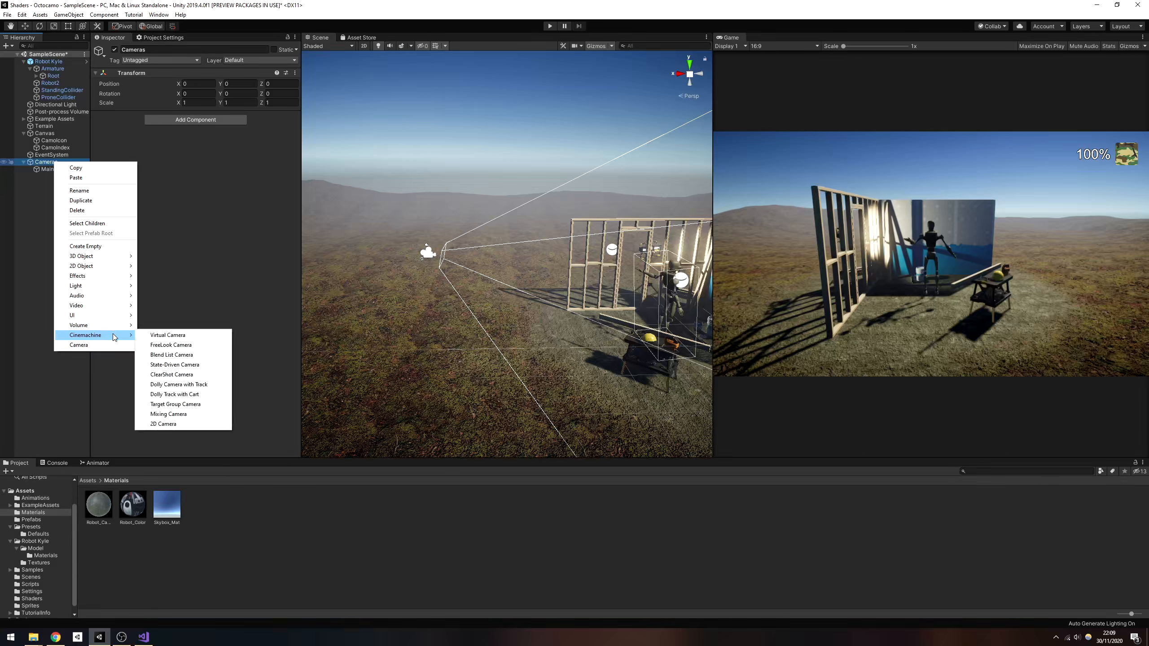
left_click(194, 339)
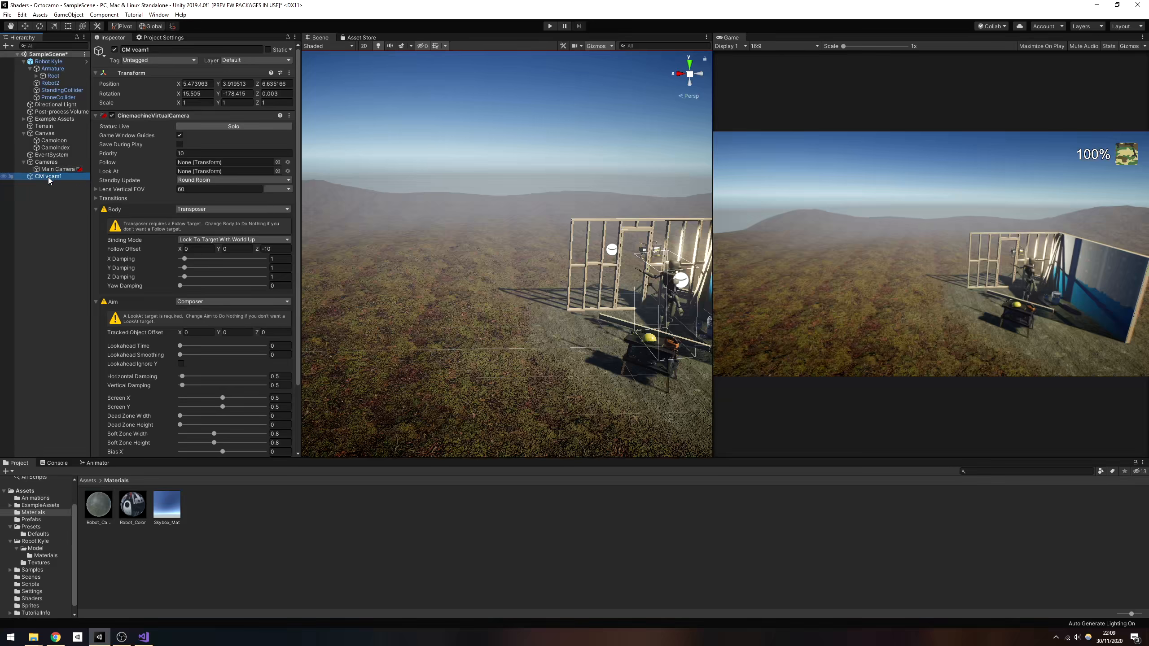
Parent the virtual camera under the Cameras object and assign Robot Kyle as its Follow and Look At target.
left_click_drag(48, 180, 40, 163)
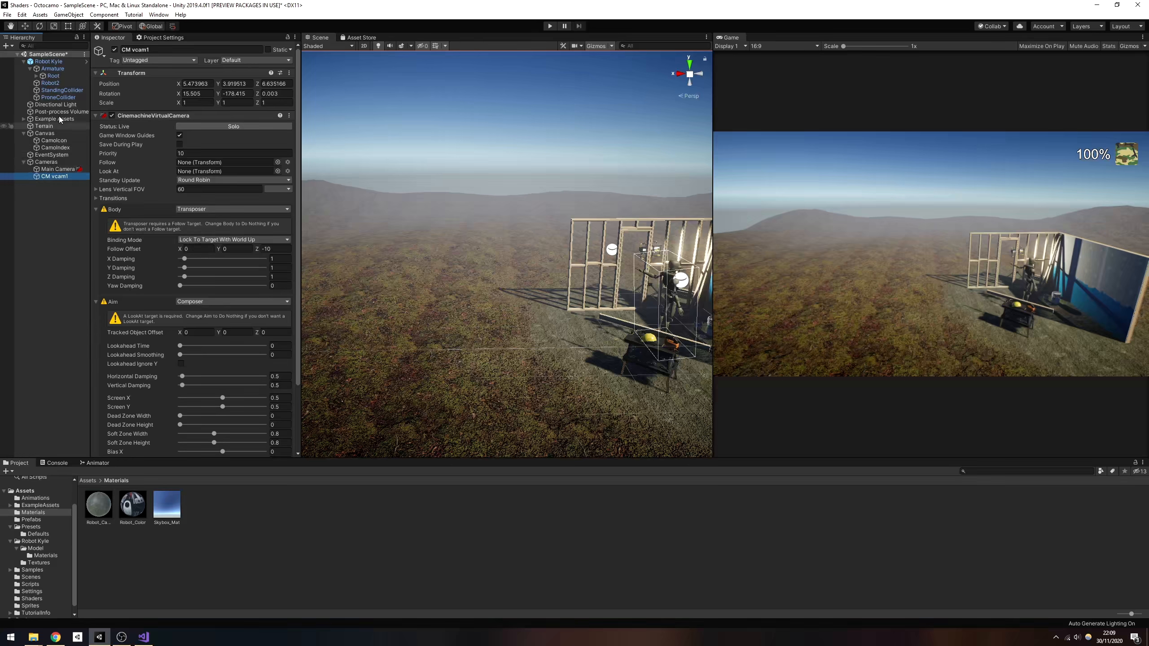
left_click(51, 62)
left_click_drag(52, 64, 204, 168)
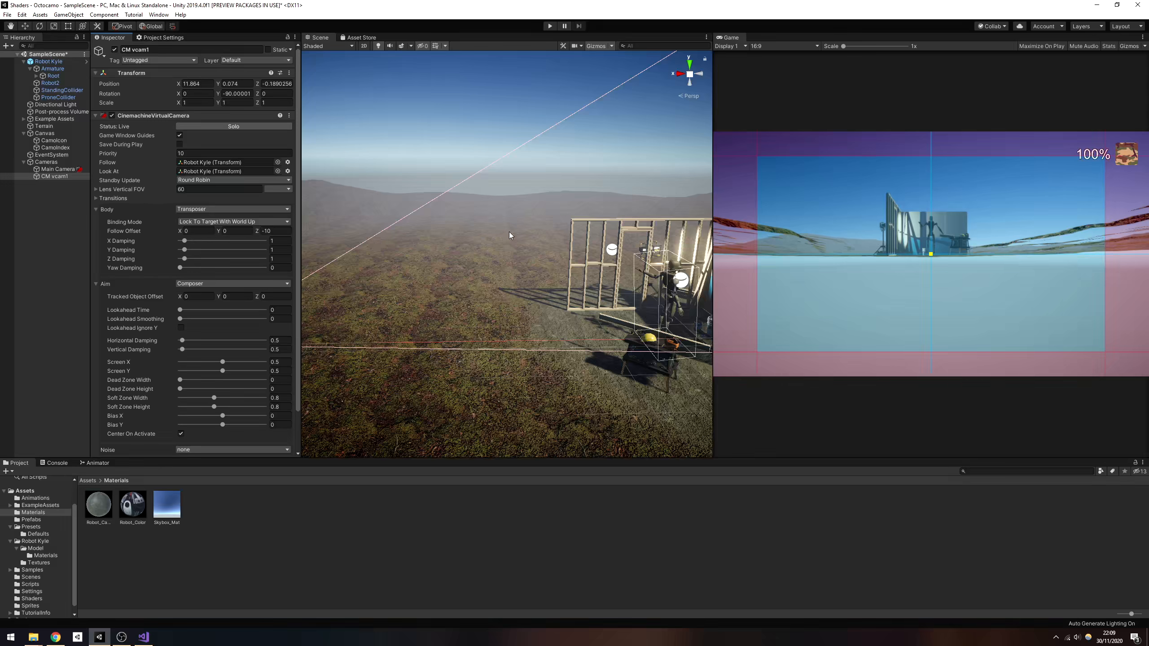
Examine where the virtual camera sits relative to the robot and the wall set in the scene.
left_click_drag(509, 232, 638, 229, "alt")
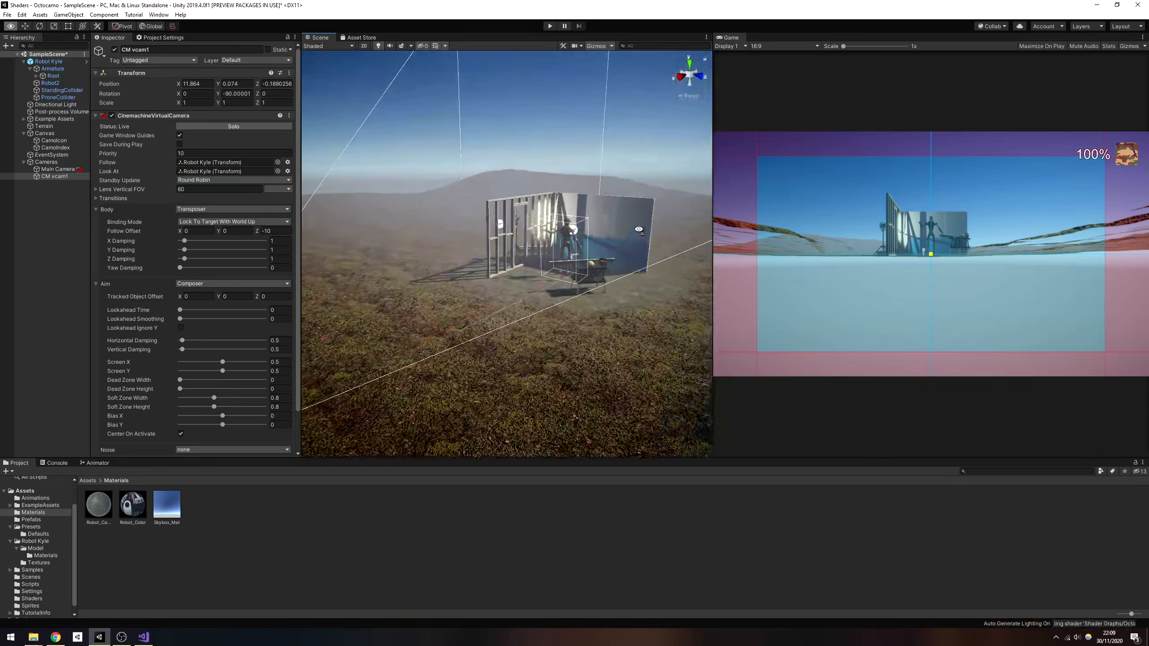
key("w")
right_click_drag(639, 230, 675, 267)
key("d")
key("s")
key("w")
key("d")
key("s")
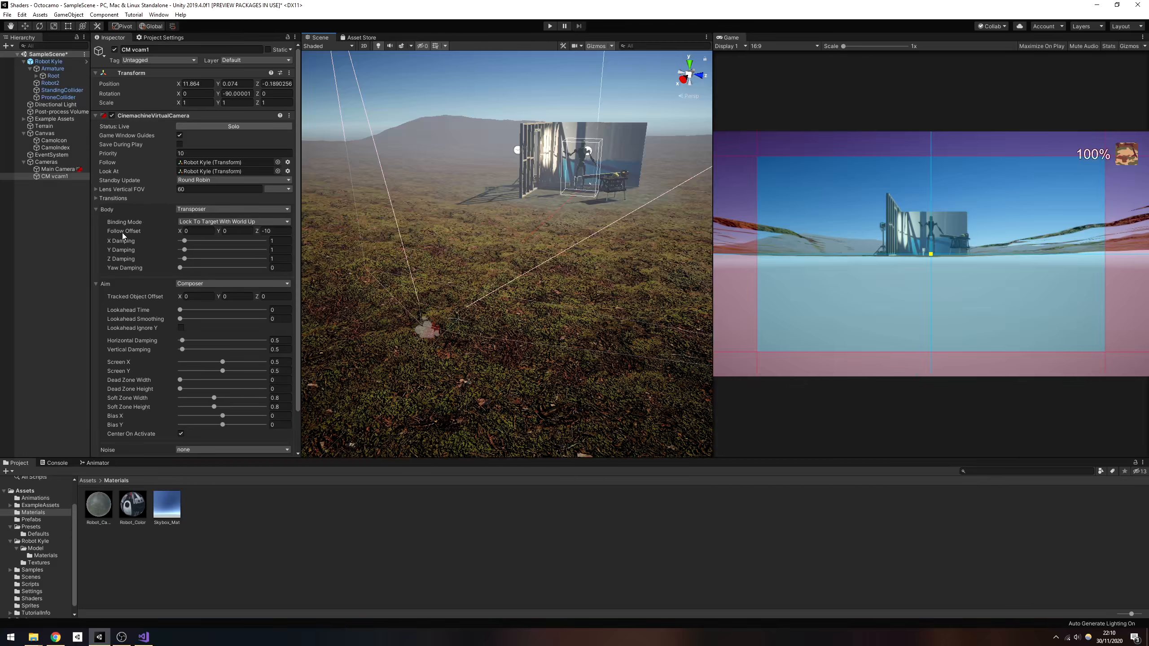
Try a Follow Offset Z of 0 on the virtual camera.
left_click(271, 231)
type("0")
key("Return")
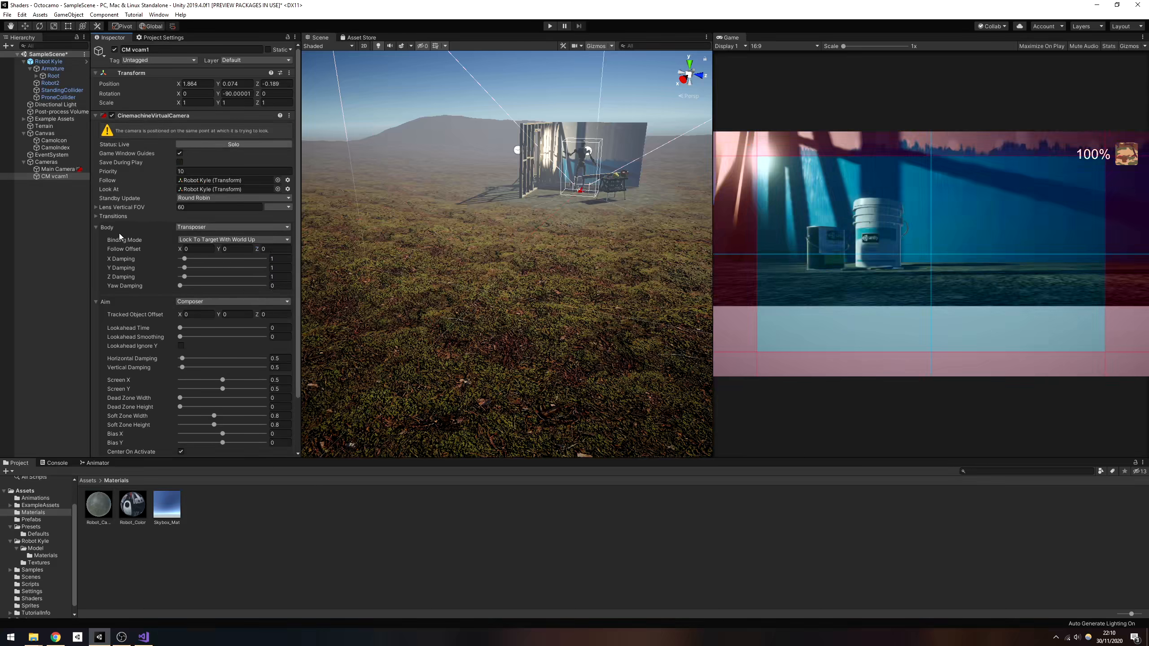
Set the virtual camera's Follow Offset Z to -5.
left_click(277, 249)
type("-5")
key("Return")
key("w")
right_click_drag(543, 256, 507, 234)
key("d")
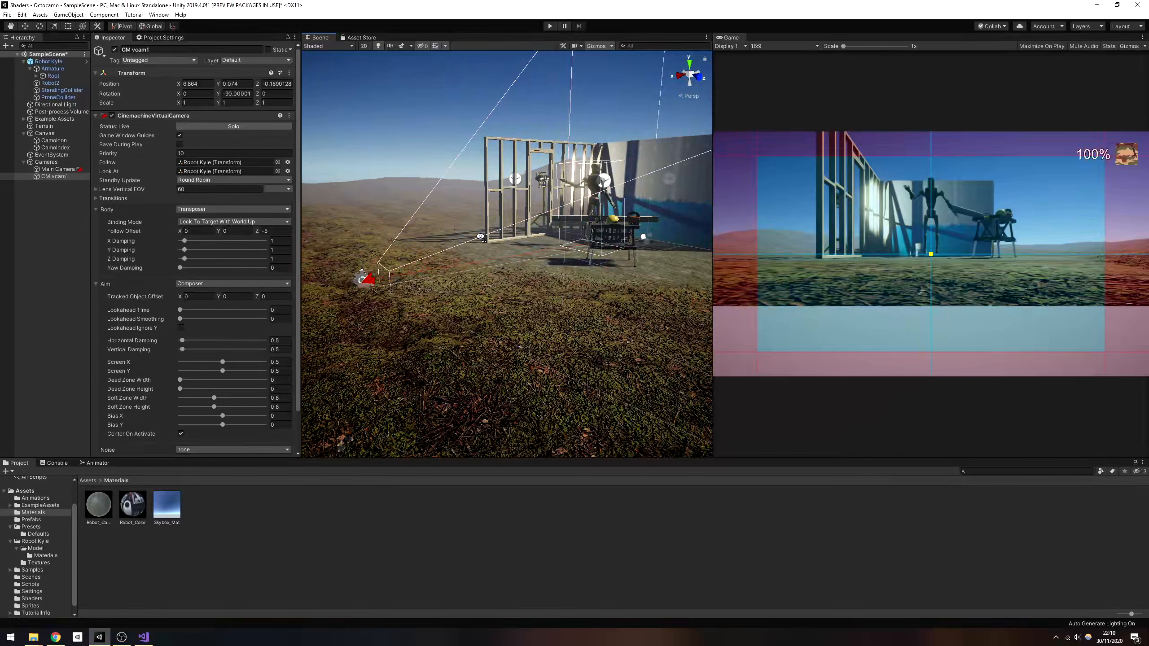
Set the virtual camera's Follow Offset Y to 2, keeping the Lock To Target With World Up binding mode.
left_click(233, 222)
left_click(121, 241)
left_click(235, 231)
type("2")
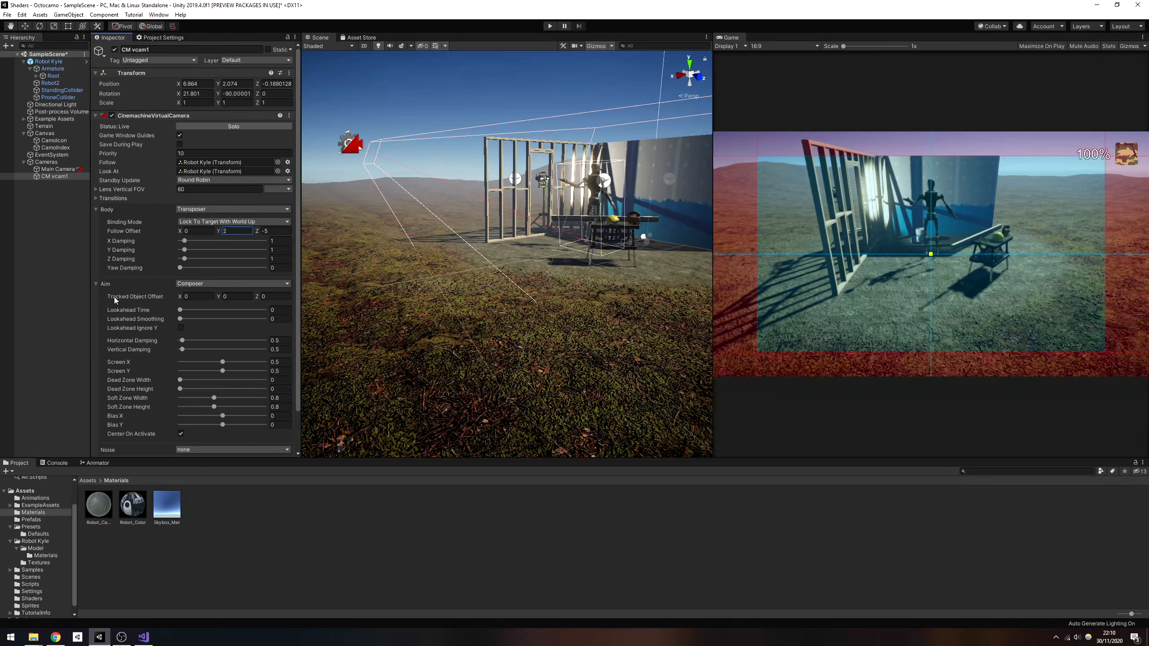
Set the Tracked Object Offset Y in the virtual camera's Aim settings to 1, comparing the framing with 0.
left_click(234, 297)
type("1")
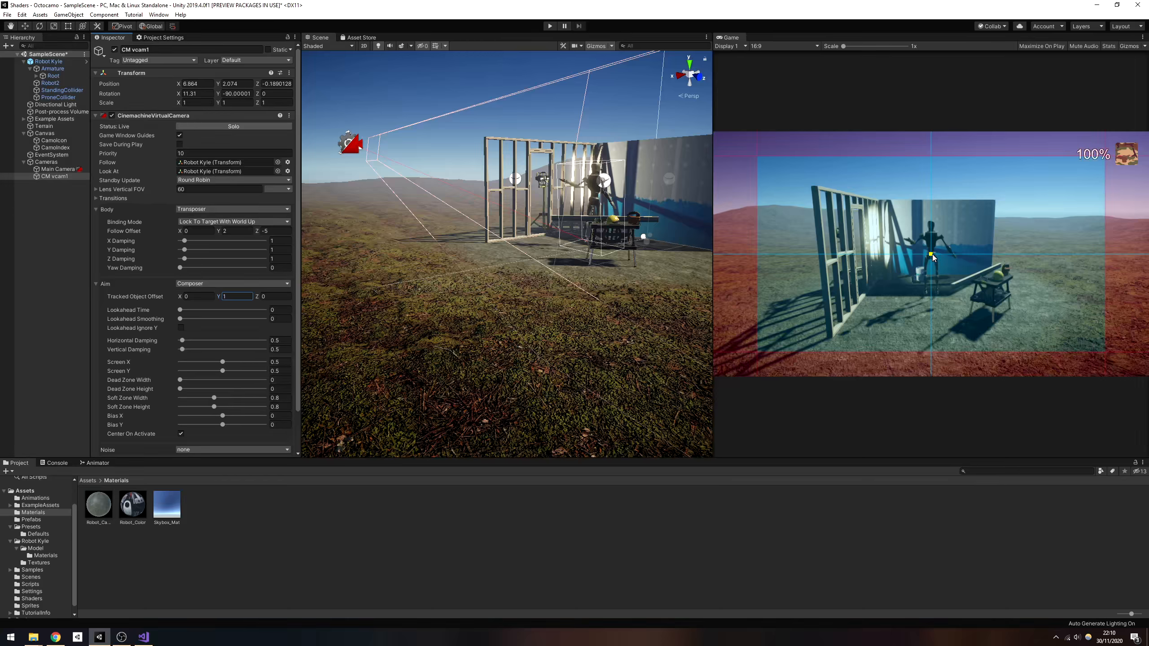
type("0")
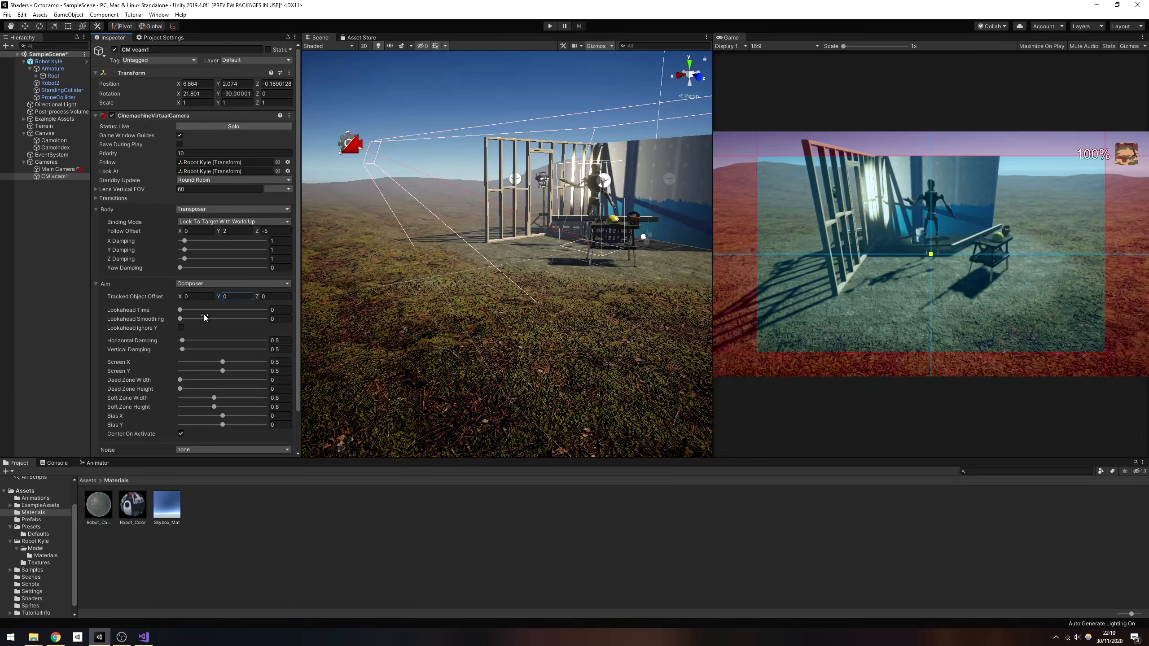
type("1")
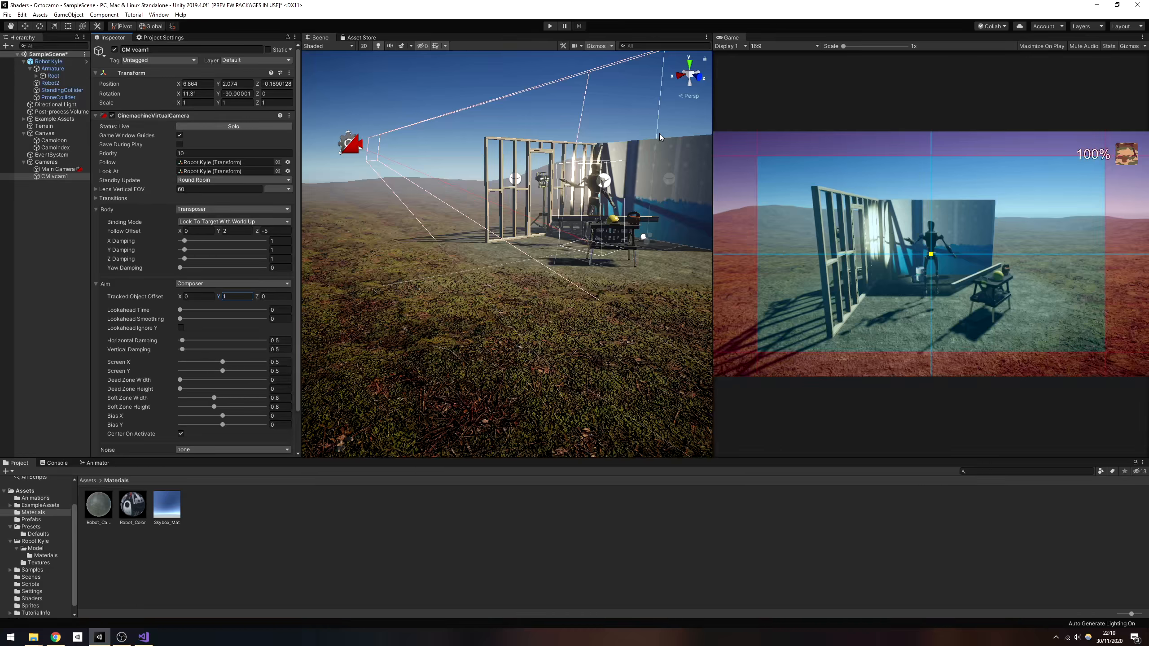
Test in Play mode how the virtual camera follows the robot as it walks out past the wall, and end the run.
left_click(549, 26)
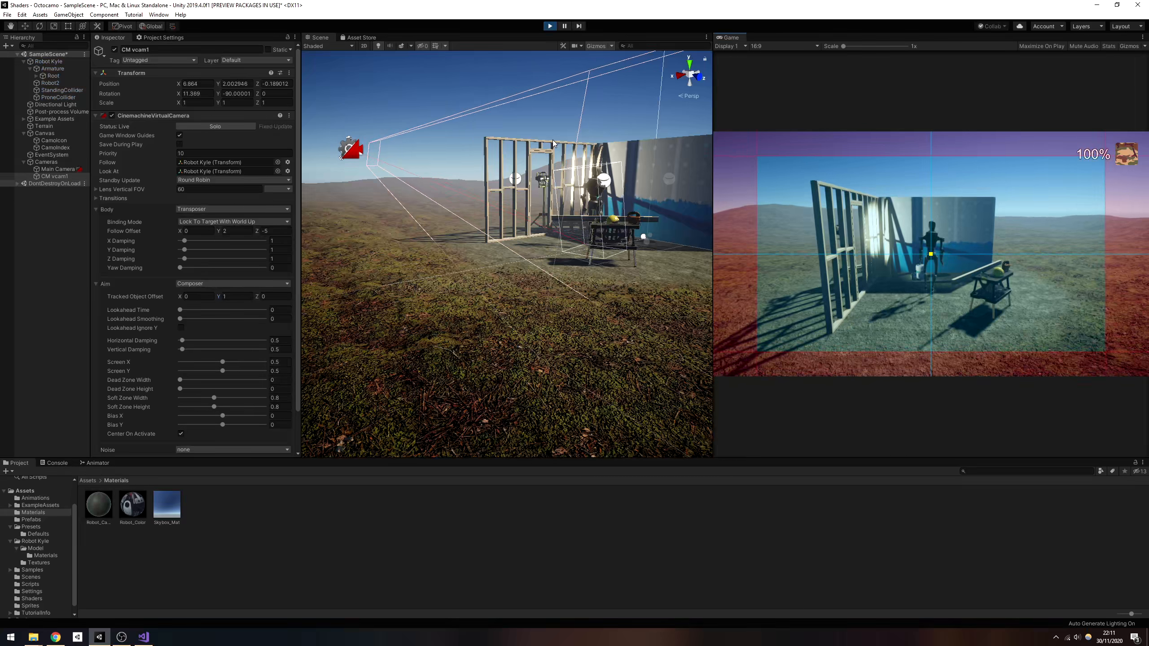
key("d")
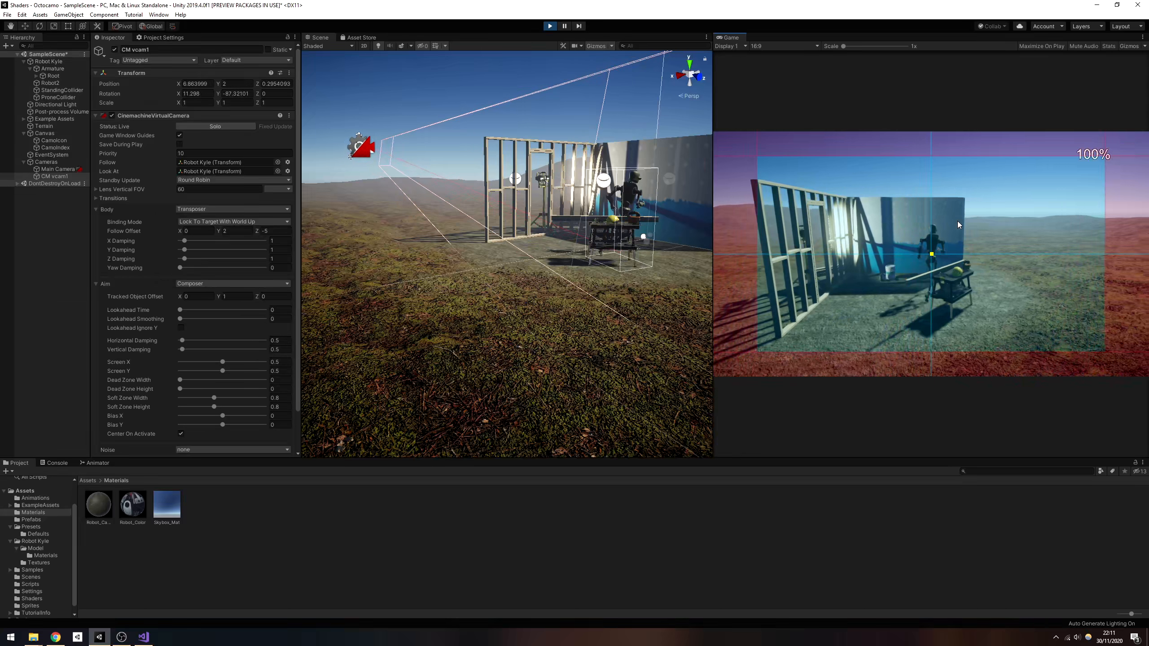
key("w")
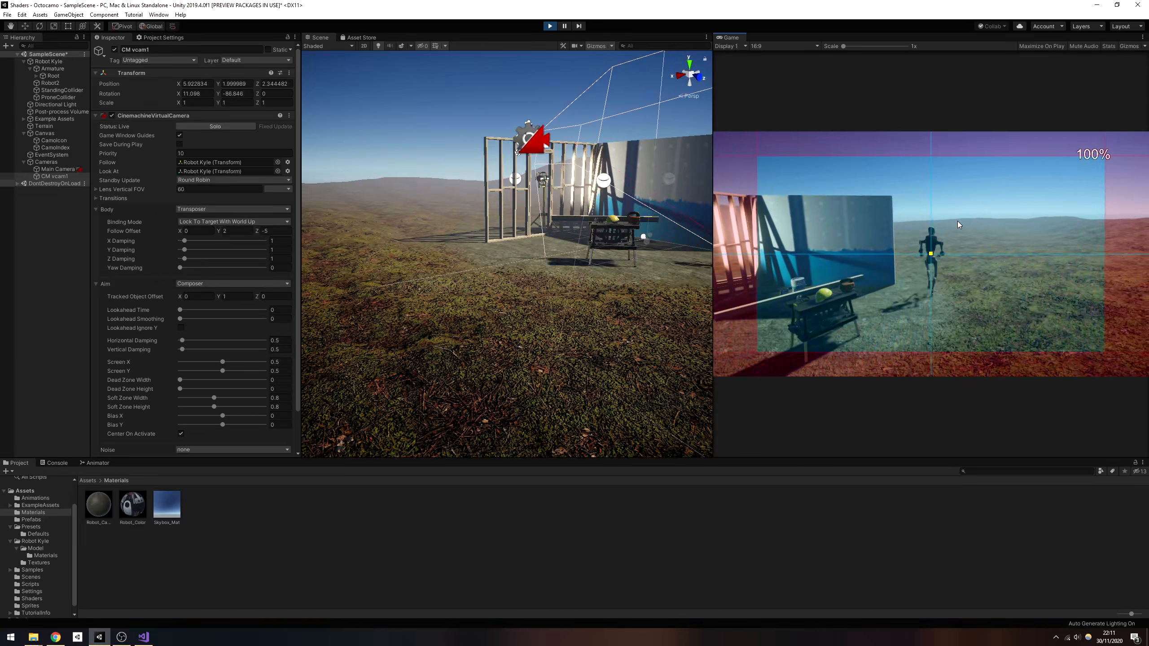
left_click(550, 26)
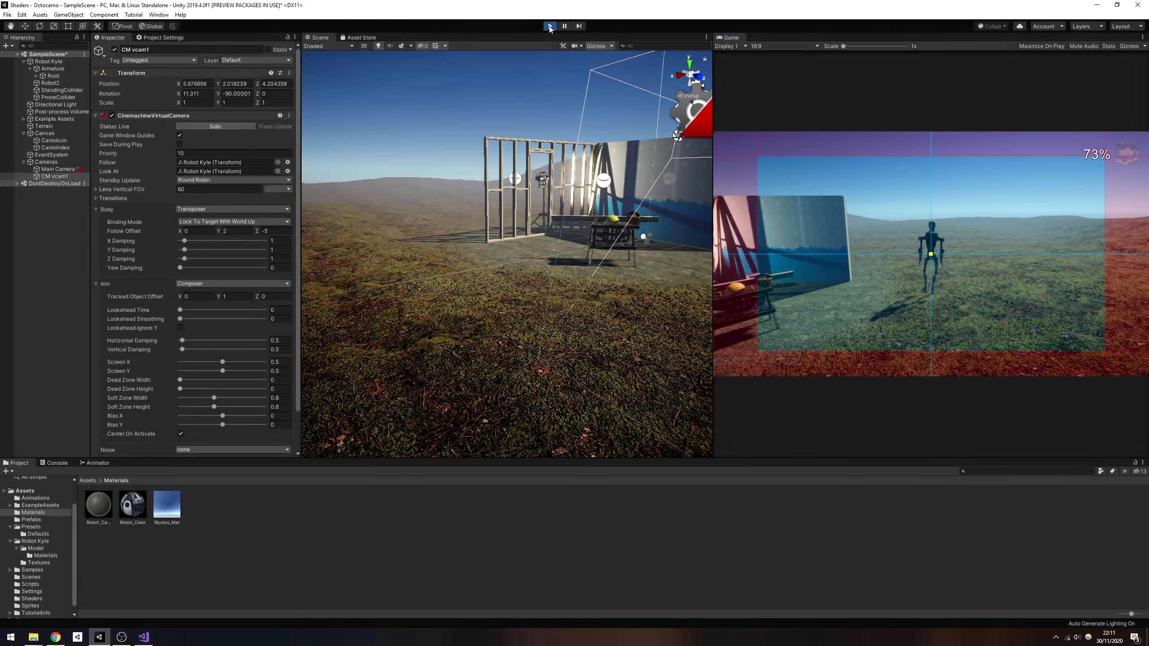
Select the Main Camera to hide the framing guides and enable Maximize On Play for the Game view.
left_click(54, 176)
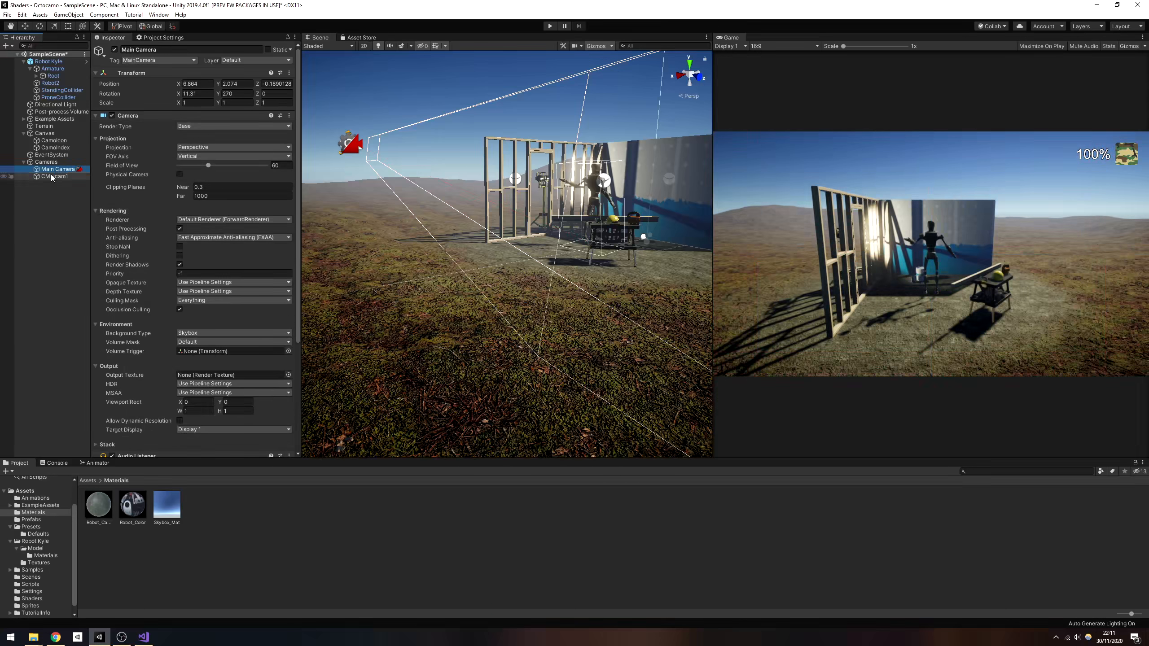
left_click(58, 169)
left_click(551, 26)
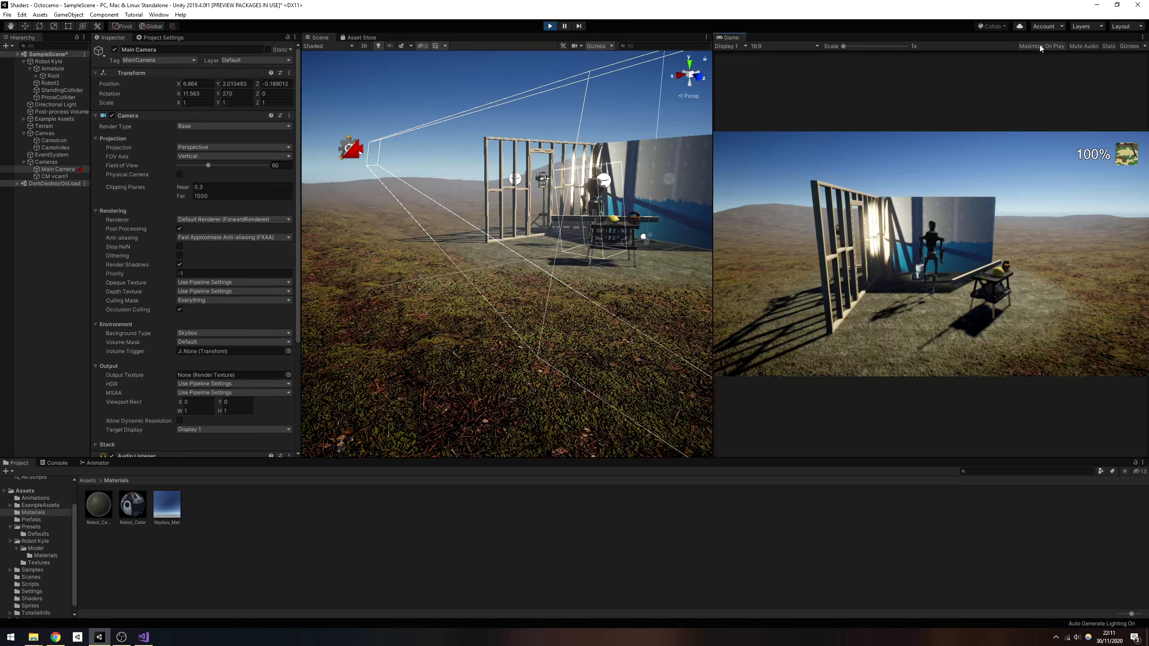
left_click(551, 25)
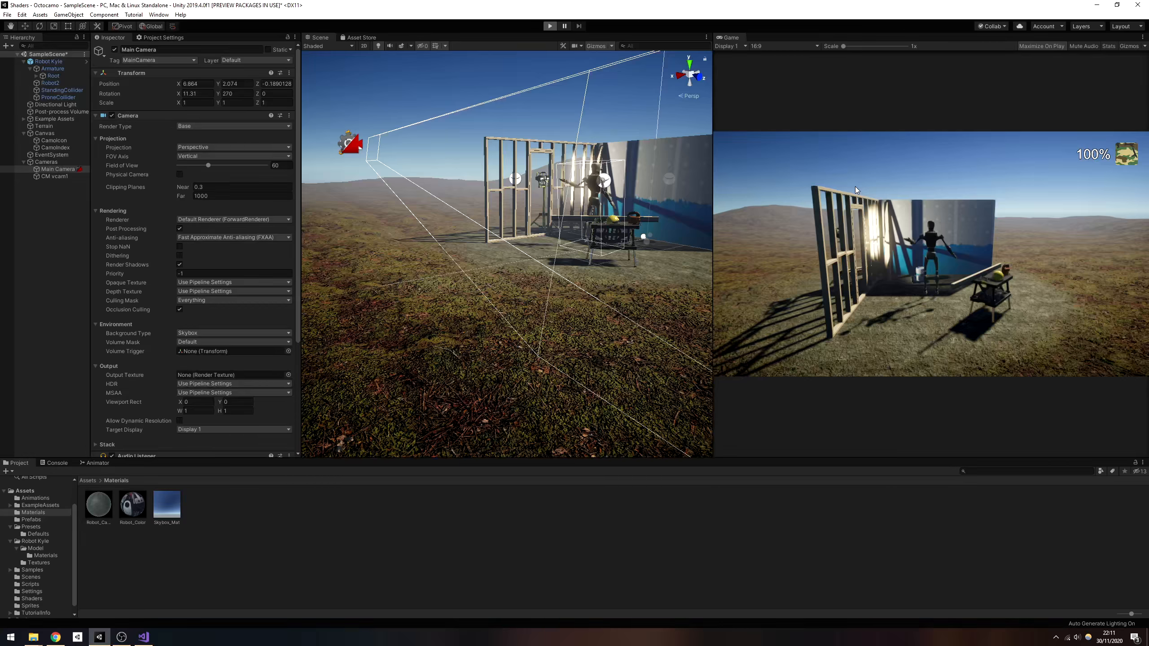
Play the scene maximized and walk the robot between gravel and grass to examine the camera and camo index, and stop playing.
key("ctrl+p")
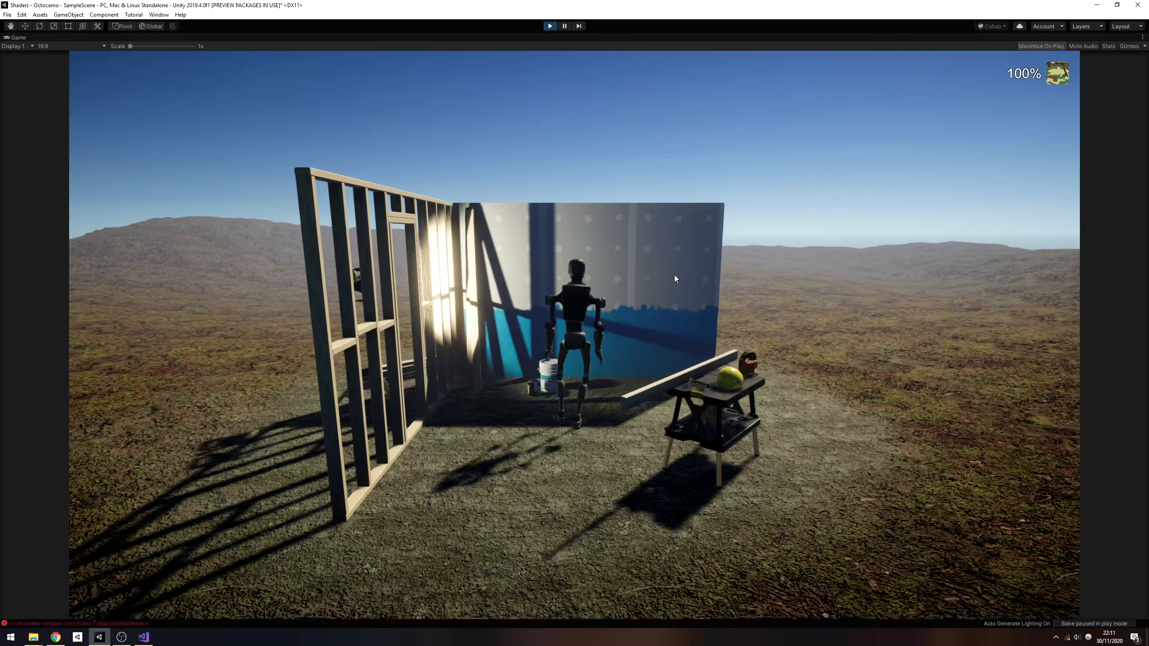
key("w")
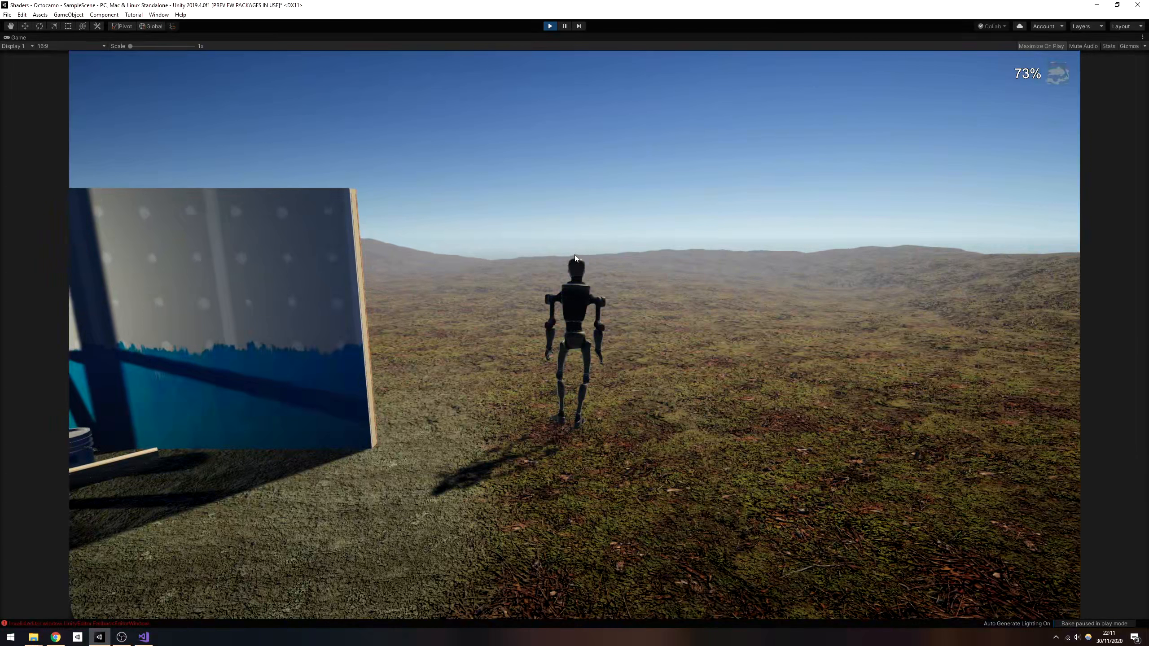
key("s")
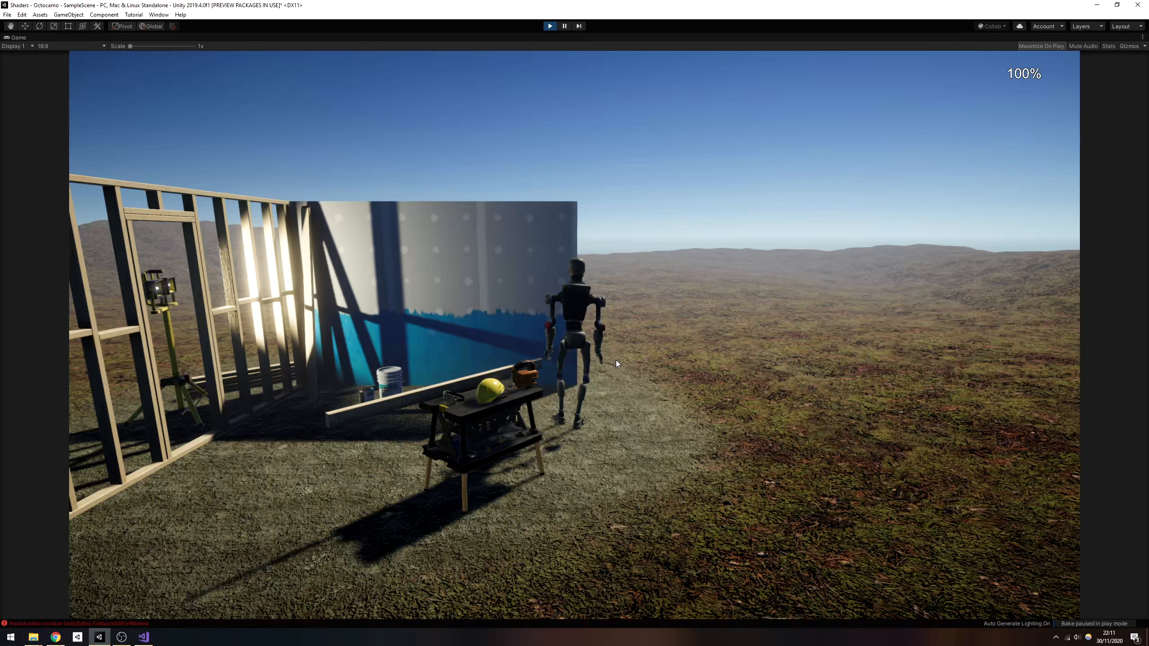
key("d")
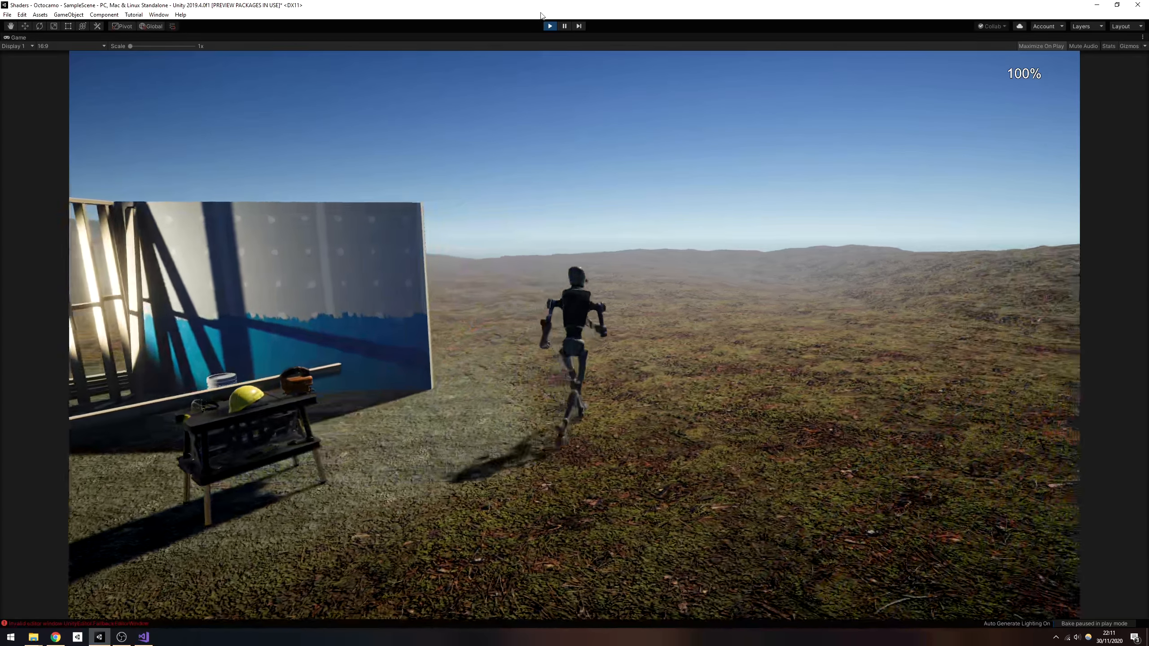
left_click(550, 26)
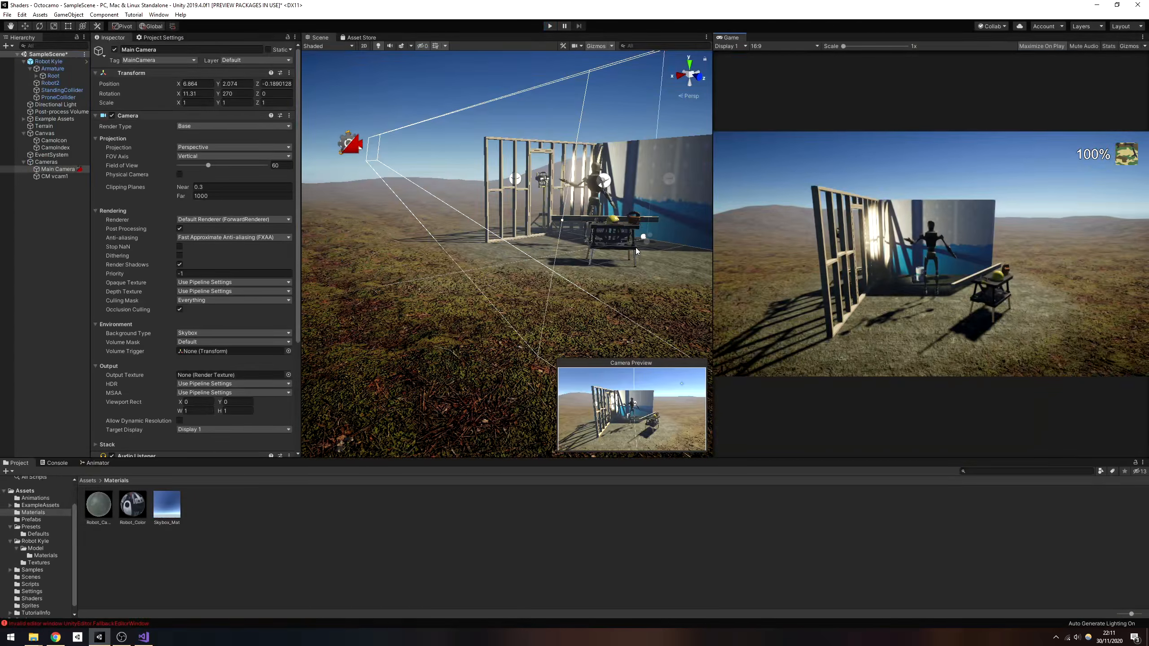
left_click_drag(636, 248, 438, 280, "alt")
scroll(438, 279, "down", 5)
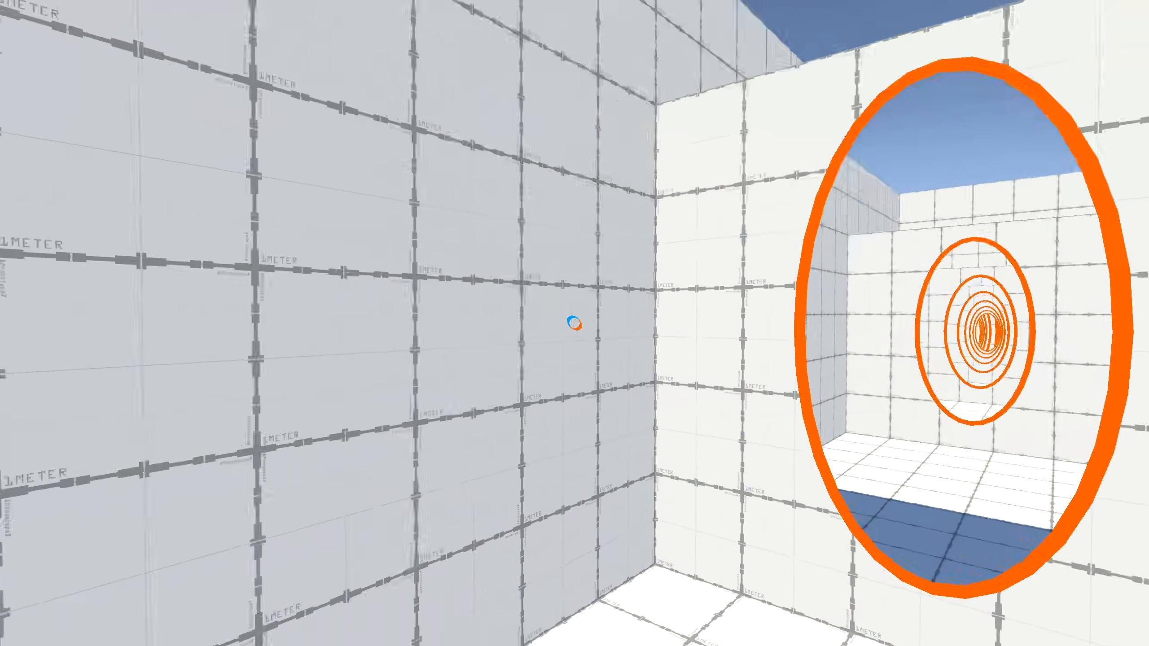
key("w")
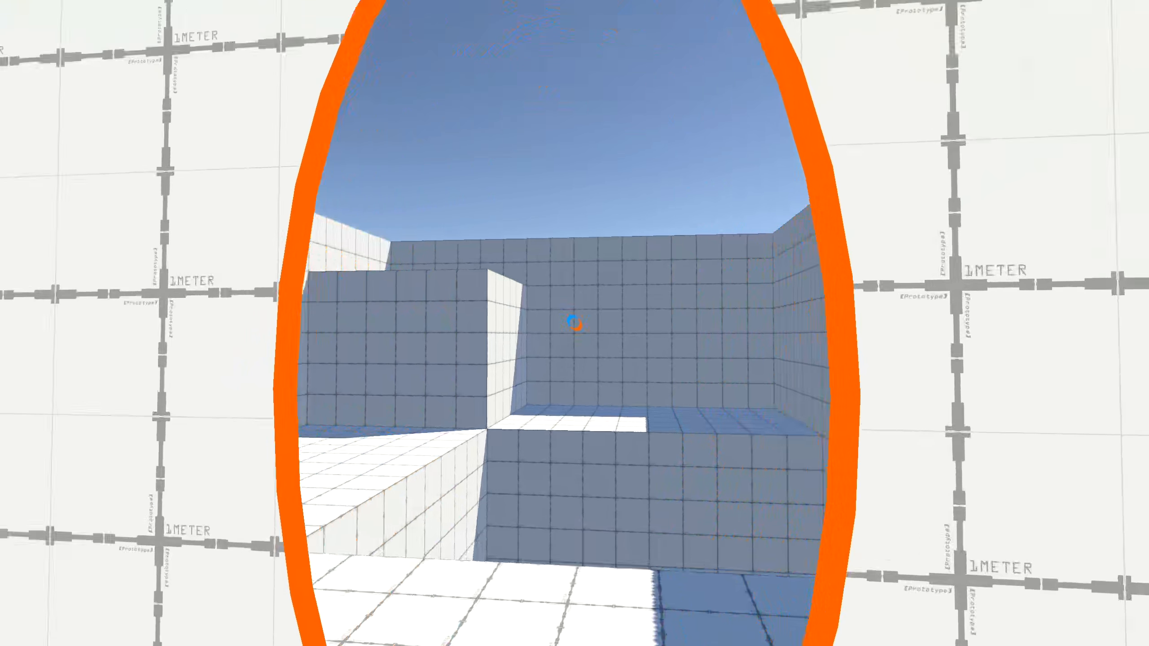
key("s")
key("w")
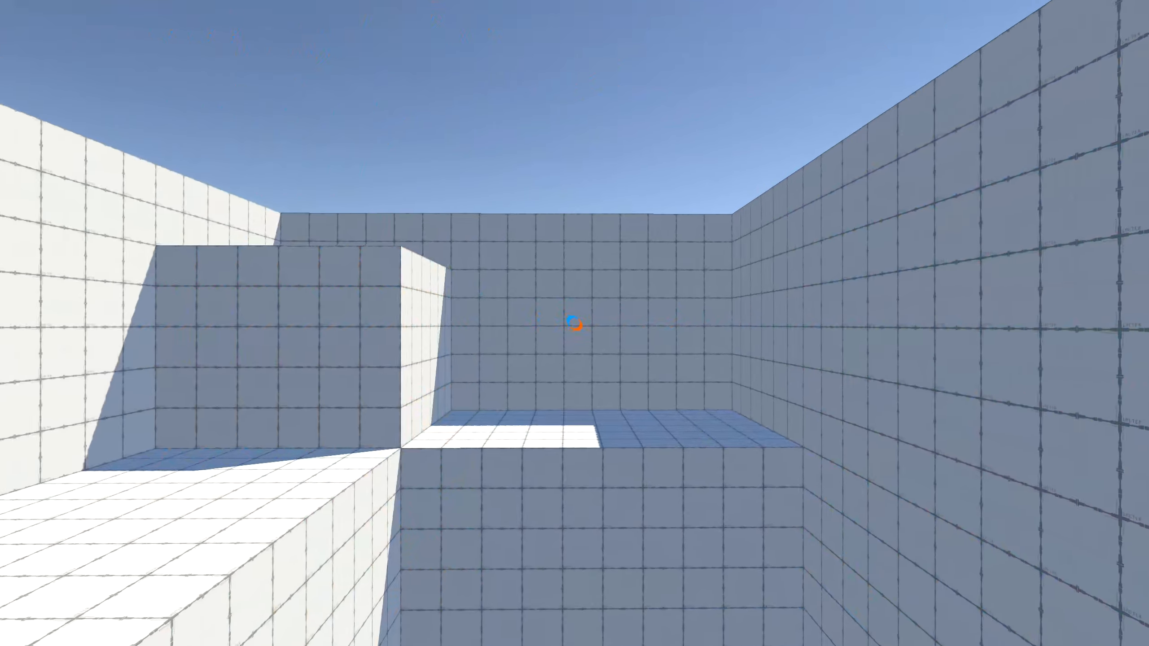
key("s")
key("w")
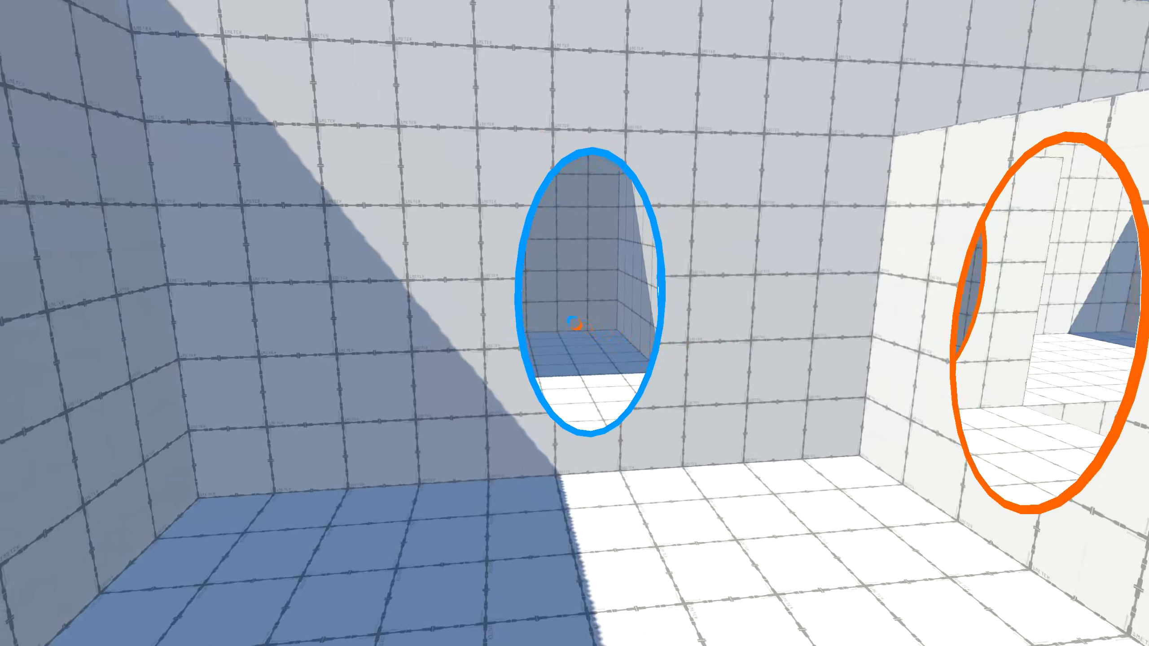
key("w")
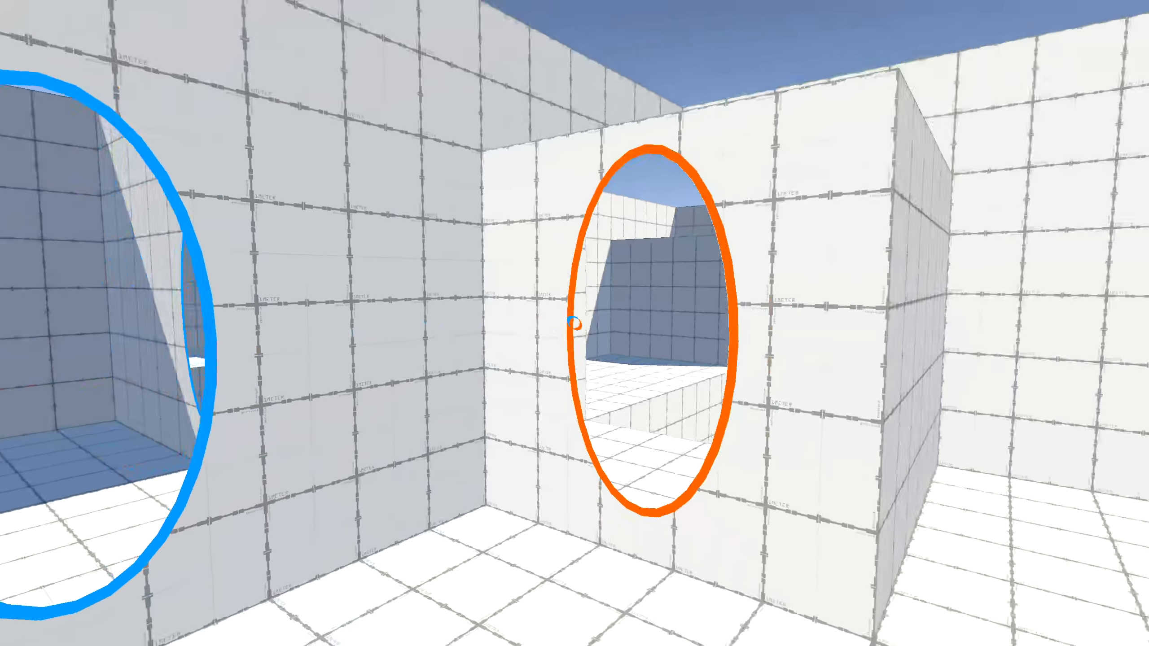
key("w")
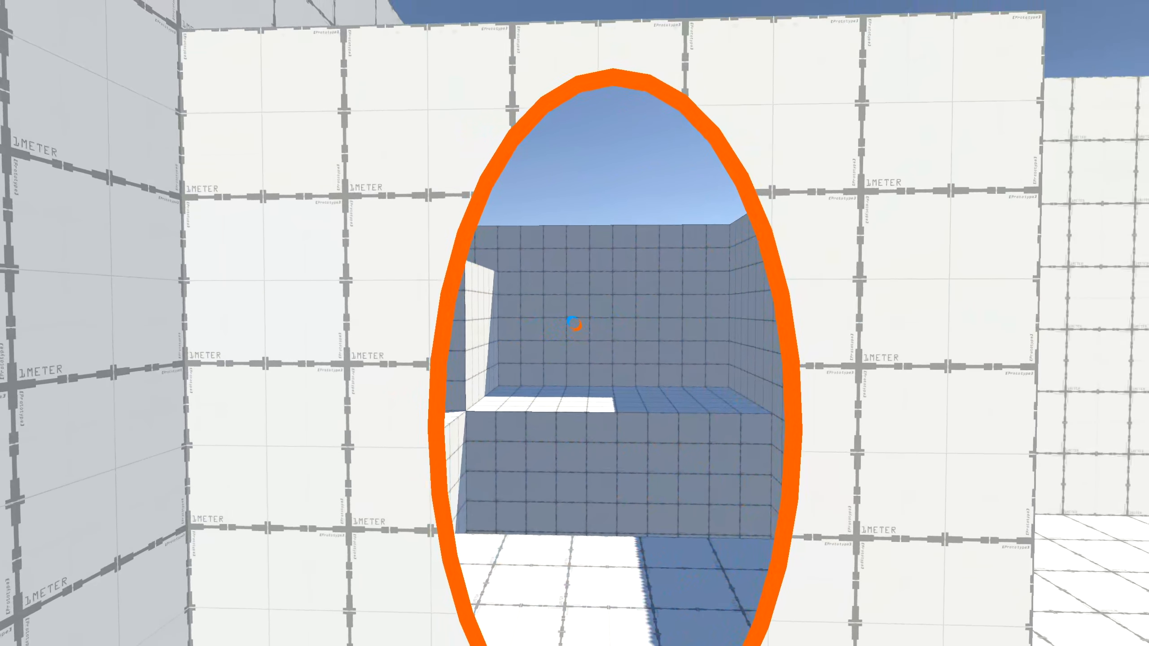
left_click(575, 323)
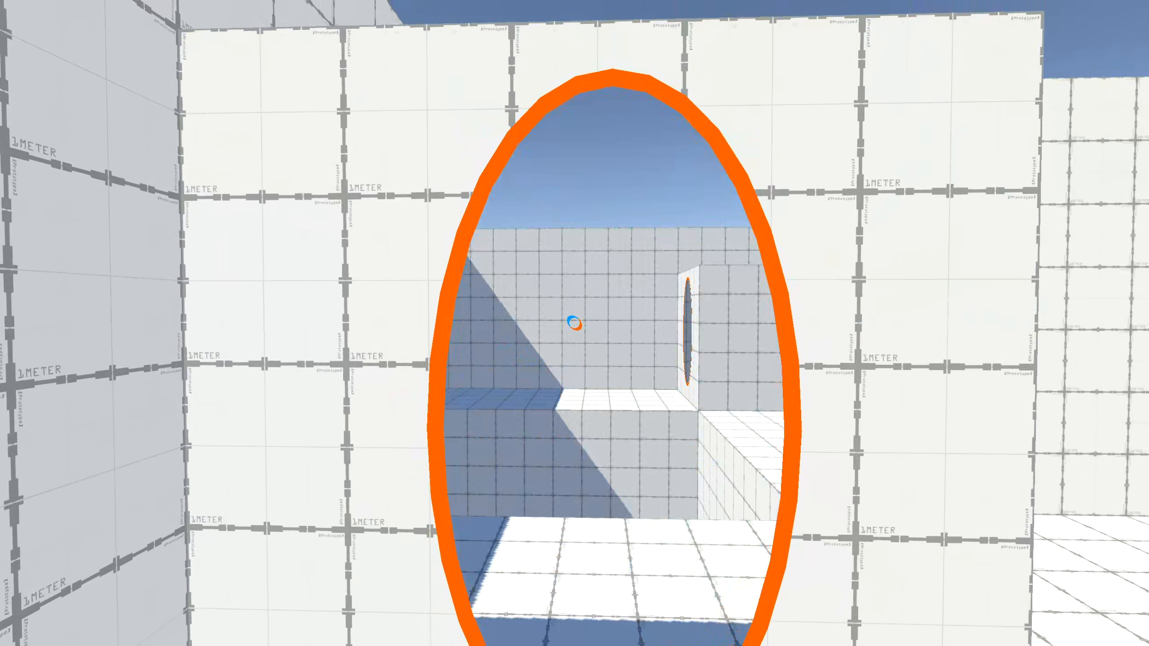
key("w")
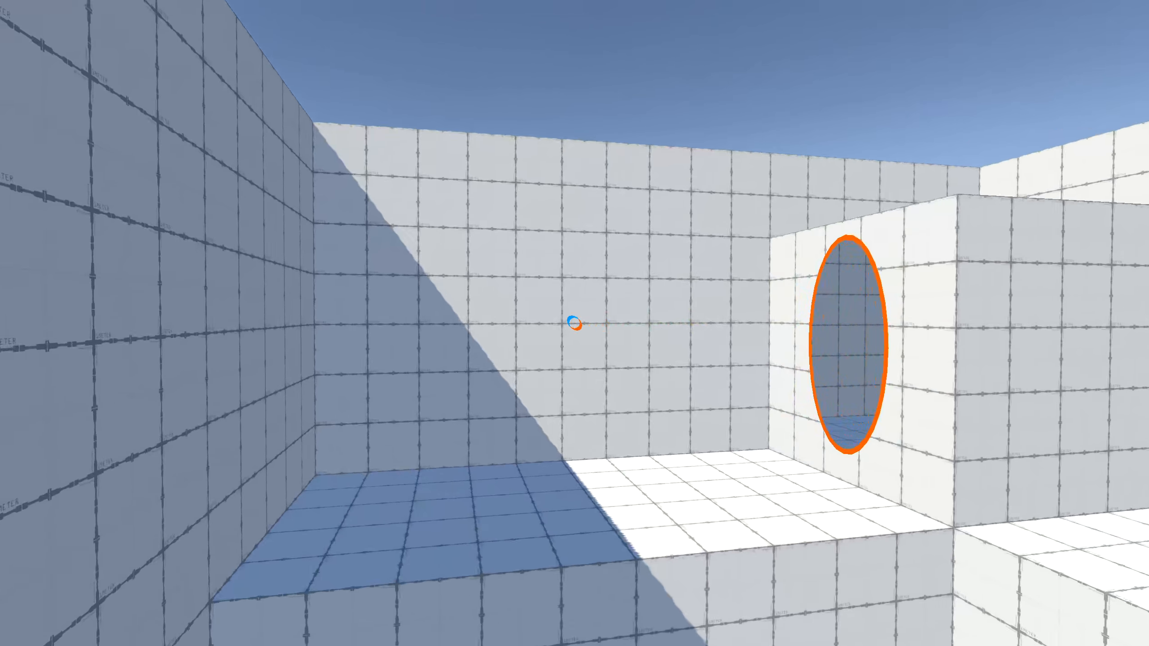
key("w")
left_click(574, 323)
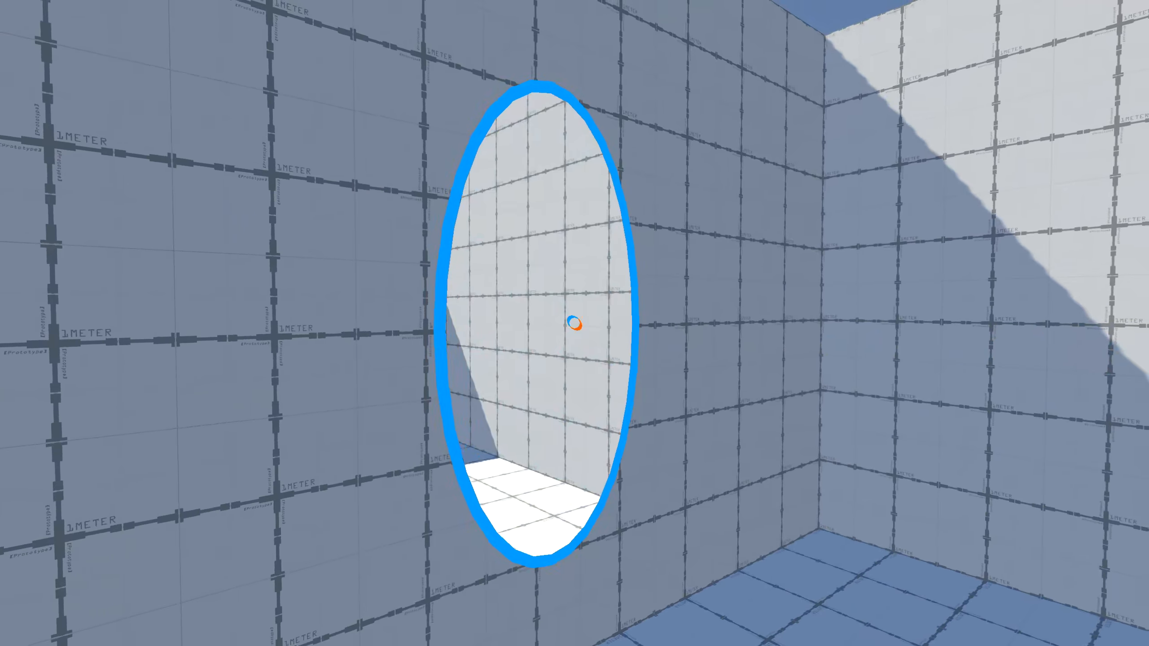
key("w")
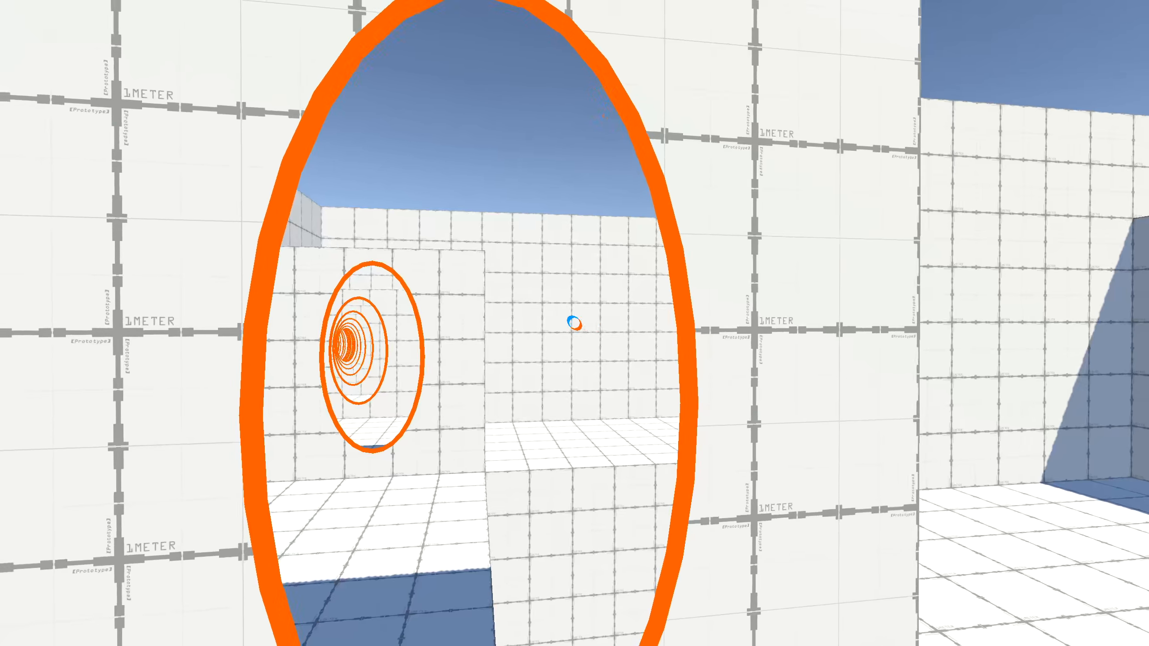
key("w")
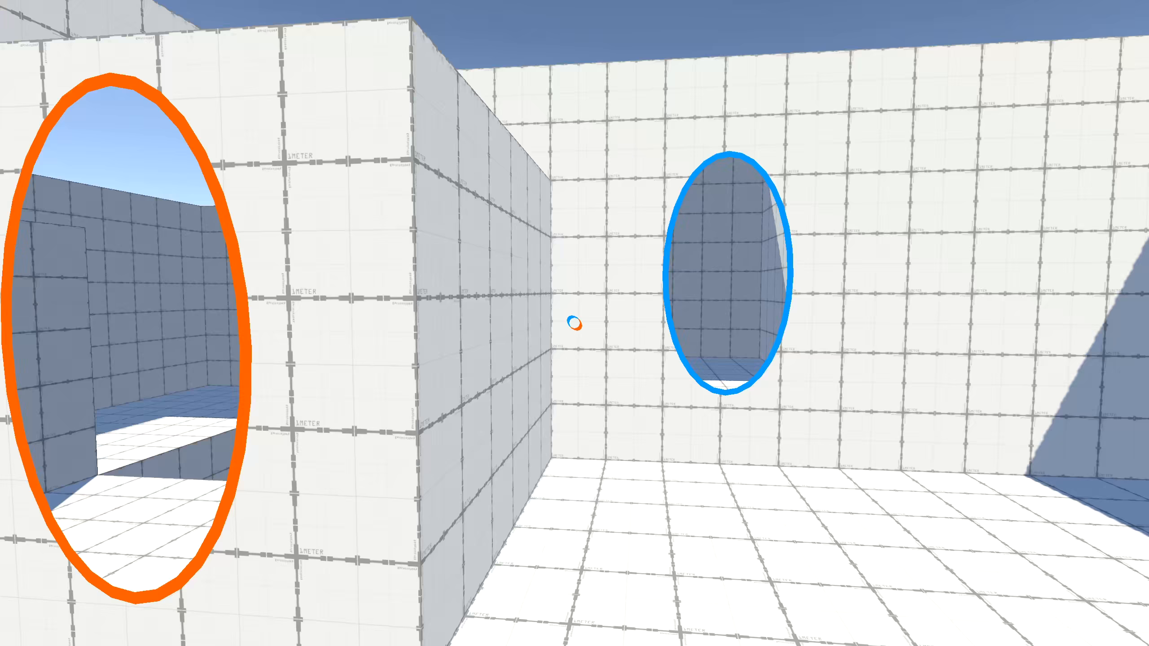
right_click(574, 323)
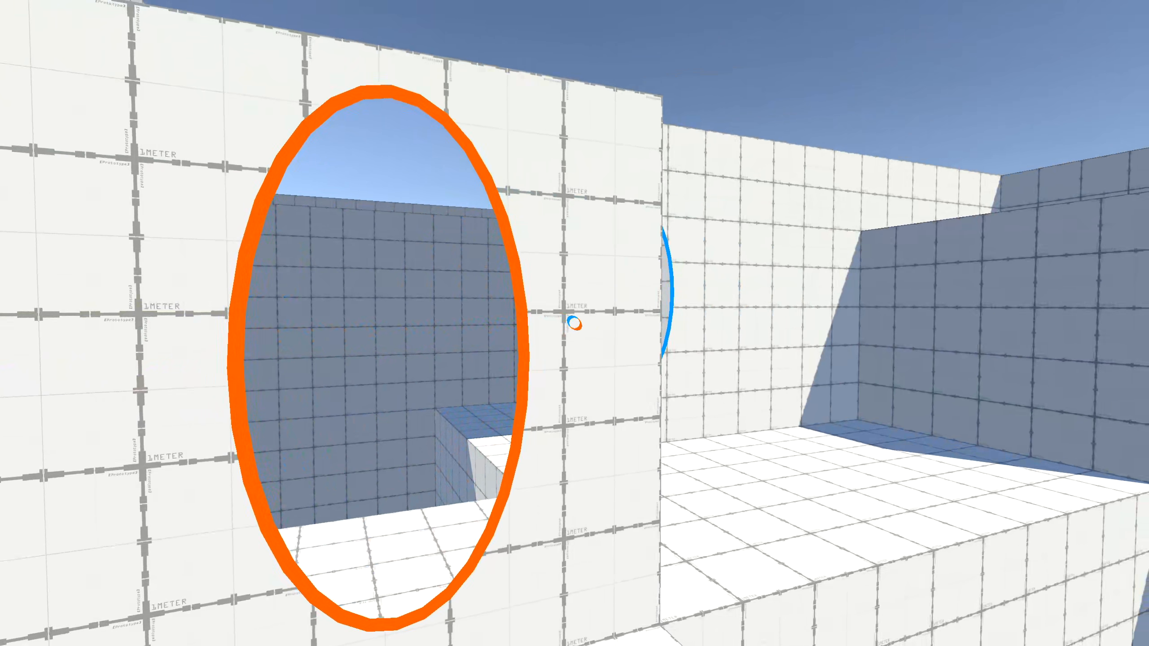
key("w")
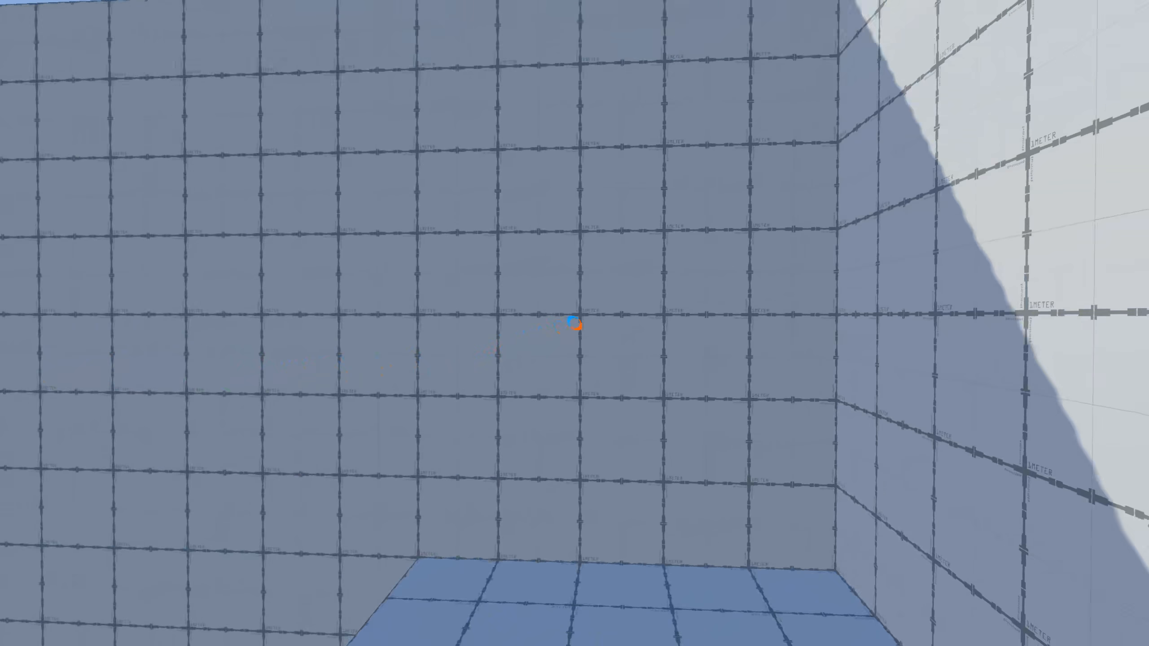
left_click(575, 323)
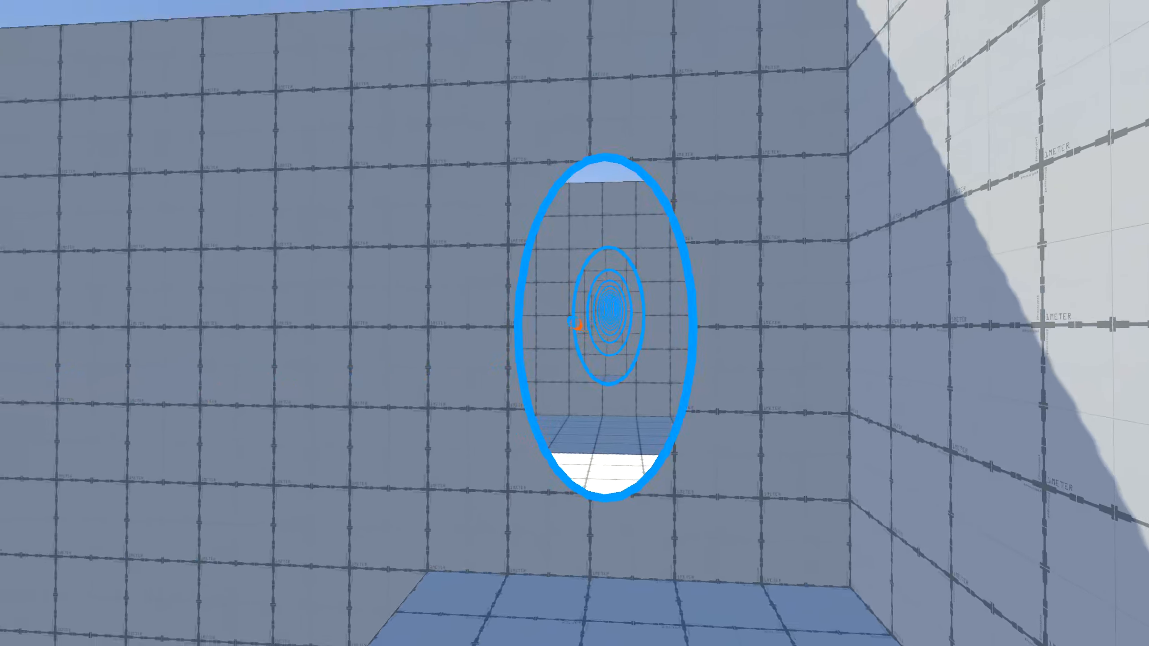
key("w")
key("w")
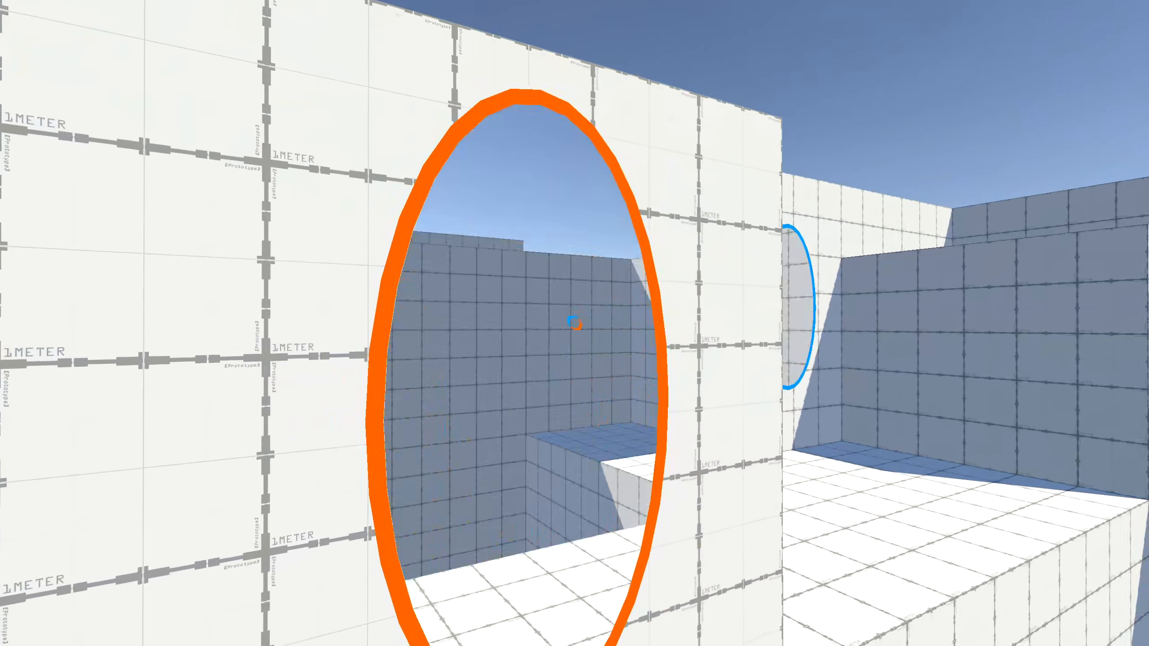
key("d")
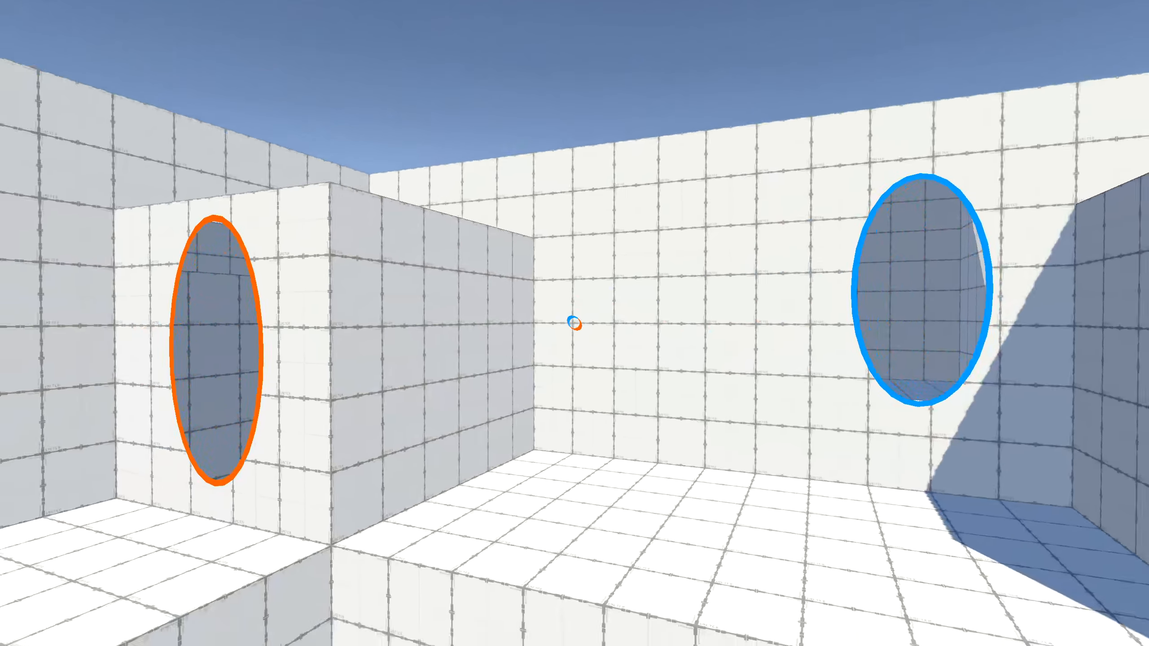